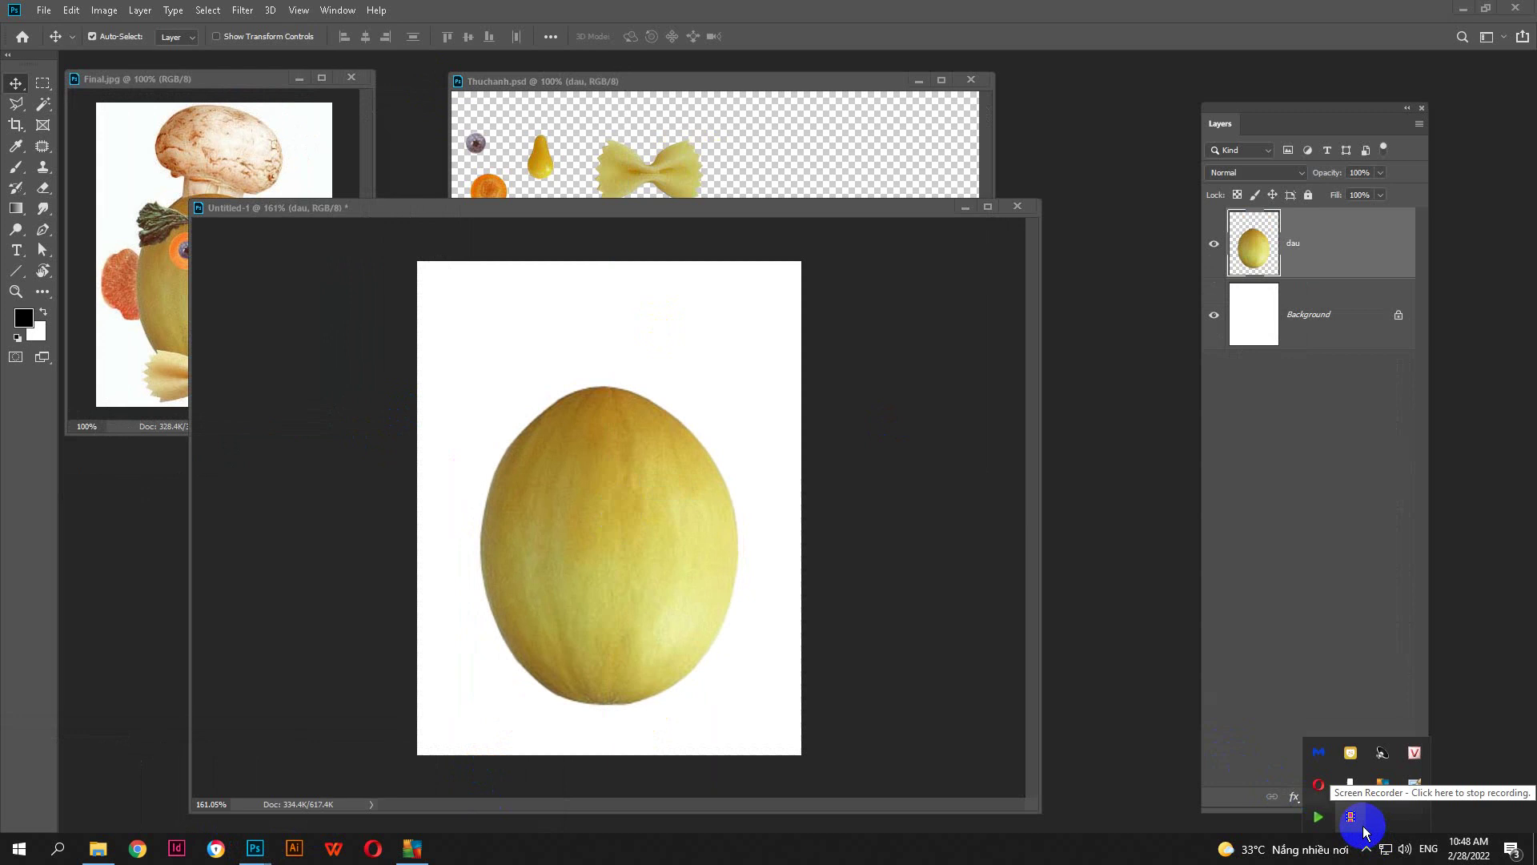
Copy the bow-tie pasta from Thuchanh.psd into Untitled-1, placing it centred over the base of the melon
{"action": "left_click", "coordinate": [700, 179]}
{"action": "left_click_drag", "start_coordinate": [650, 181], "coordinate": [594, 692]}
{"action": "left_click", "coordinate": [619, 169]}
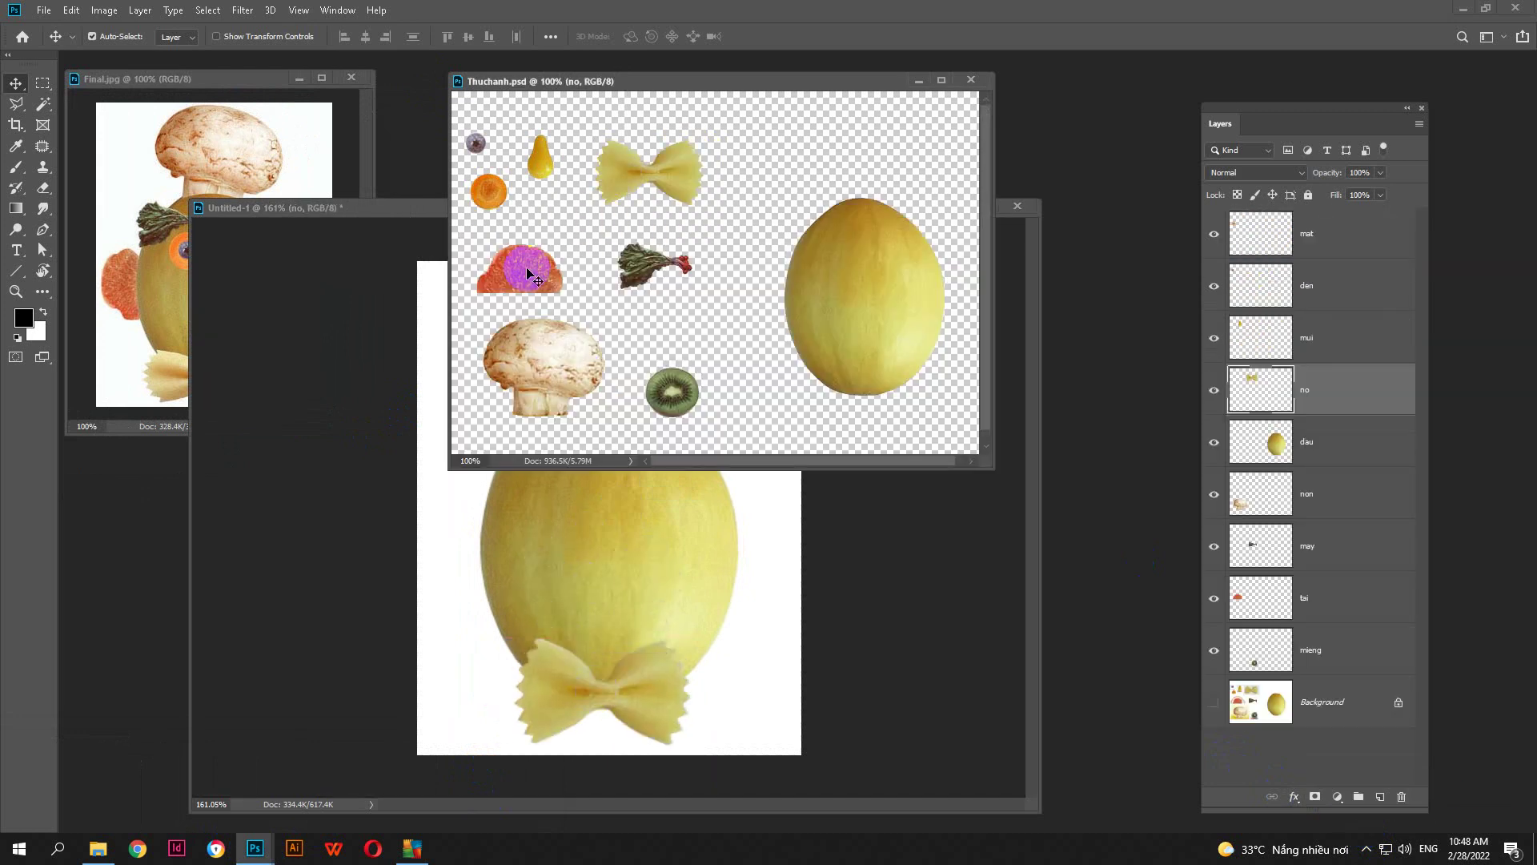
Arrange the workspace so Final.jpg, a narrowed Untitled-1 and Thuchanh.psd sit side by side, with the Layers panel clear of the images
{"action": "left_click", "coordinate": [493, 191]}
{"action": "left_click_drag", "start_coordinate": [779, 72], "coordinate": [779, 56]}
{"action": "left_click_drag", "start_coordinate": [1304, 108], "coordinate": [1412, 61]}
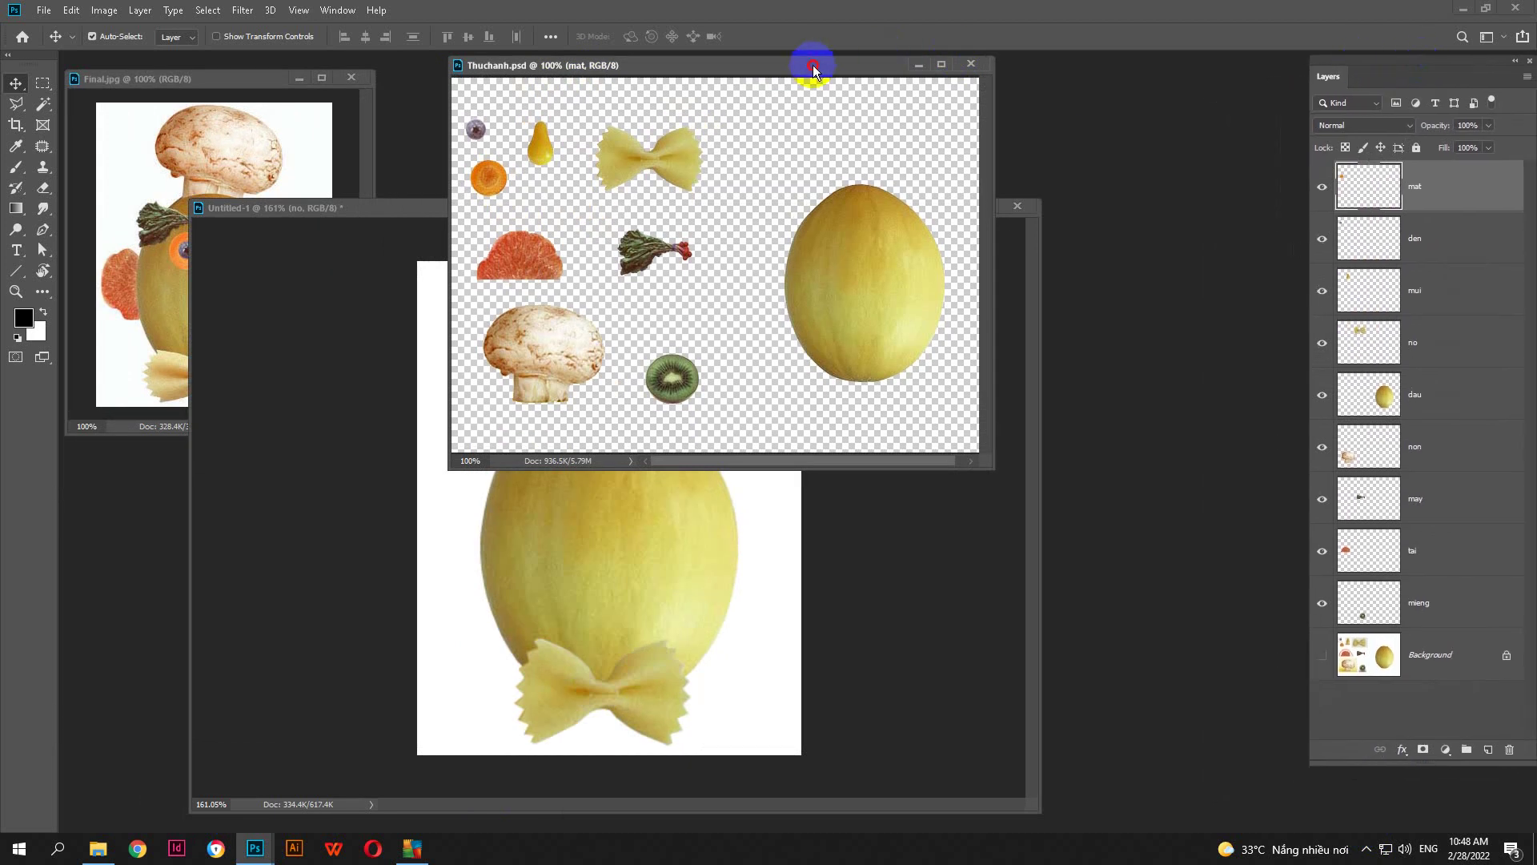
{"action": "left_click_drag", "start_coordinate": [813, 62], "coordinate": [1312, 74]}
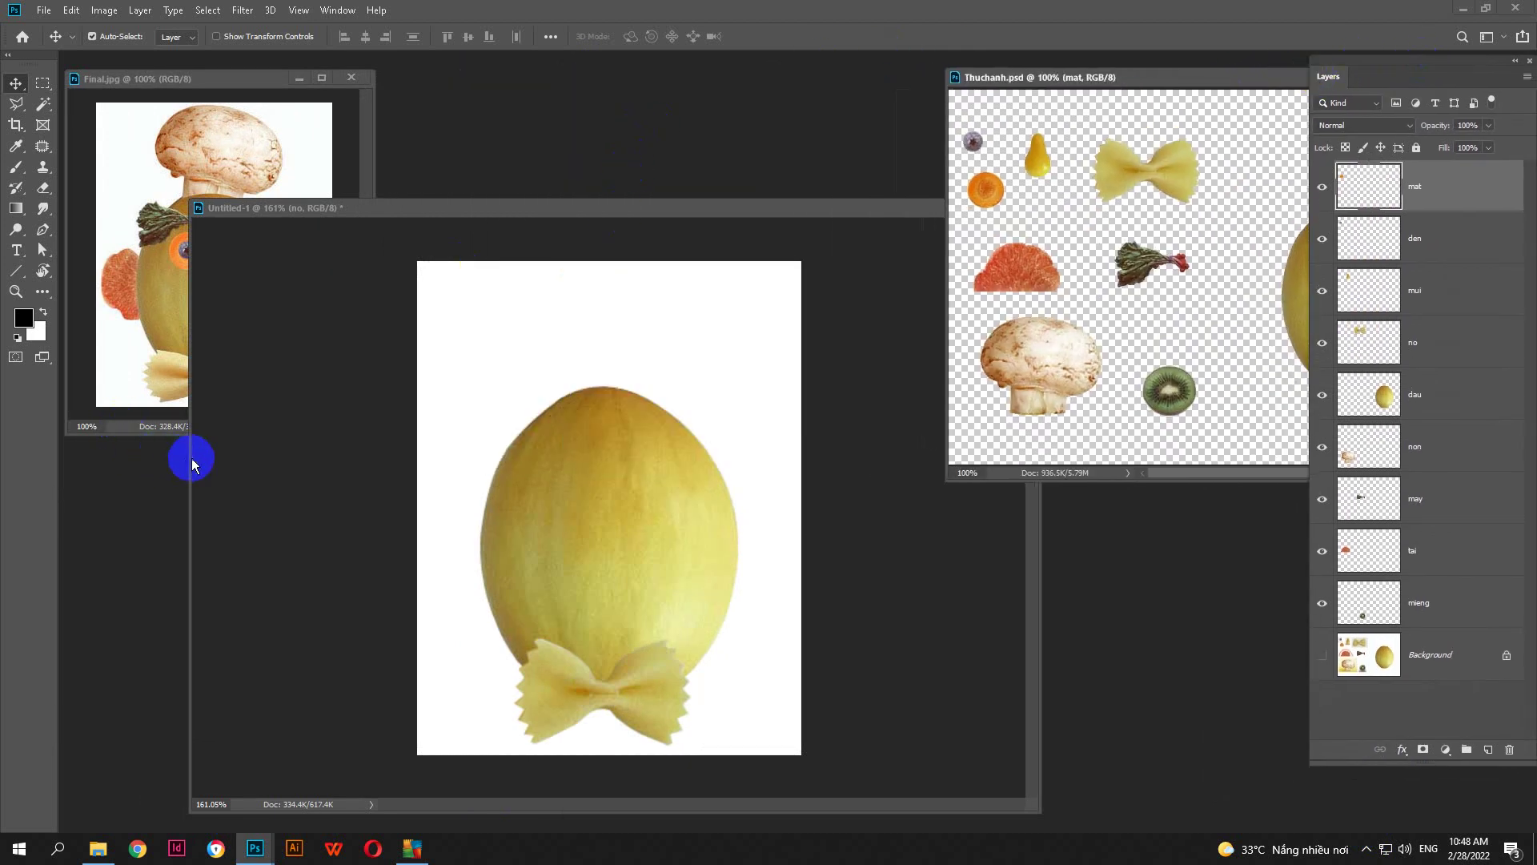
{"action": "left_click_drag", "start_coordinate": [189, 461], "coordinate": [397, 464]}
{"action": "left_click_drag", "start_coordinate": [1040, 321], "coordinate": [885, 326]}
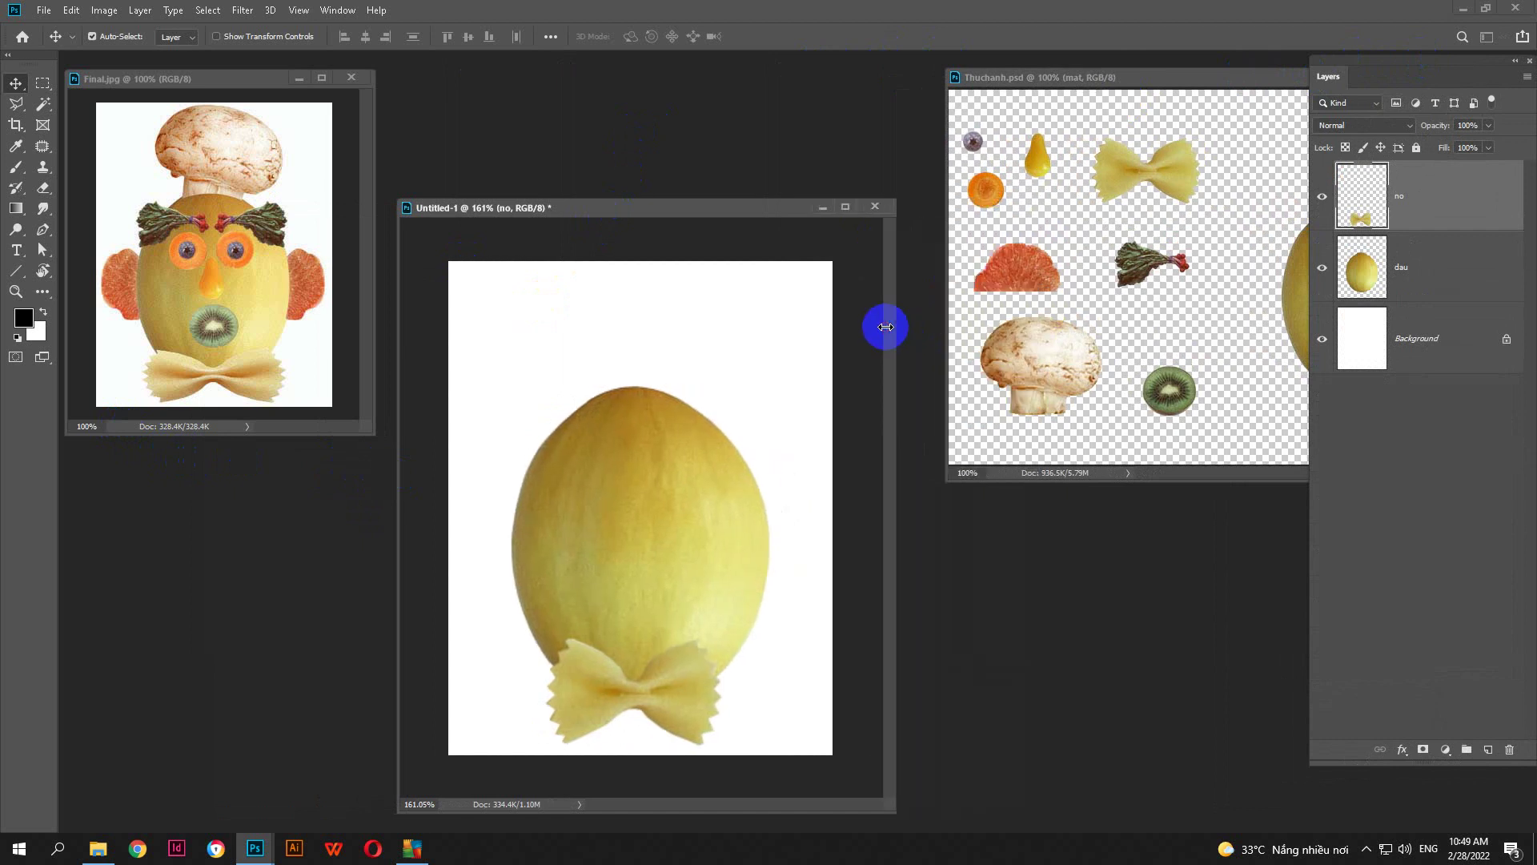
{"action": "left_click_drag", "start_coordinate": [710, 205], "coordinate": [709, 112]}
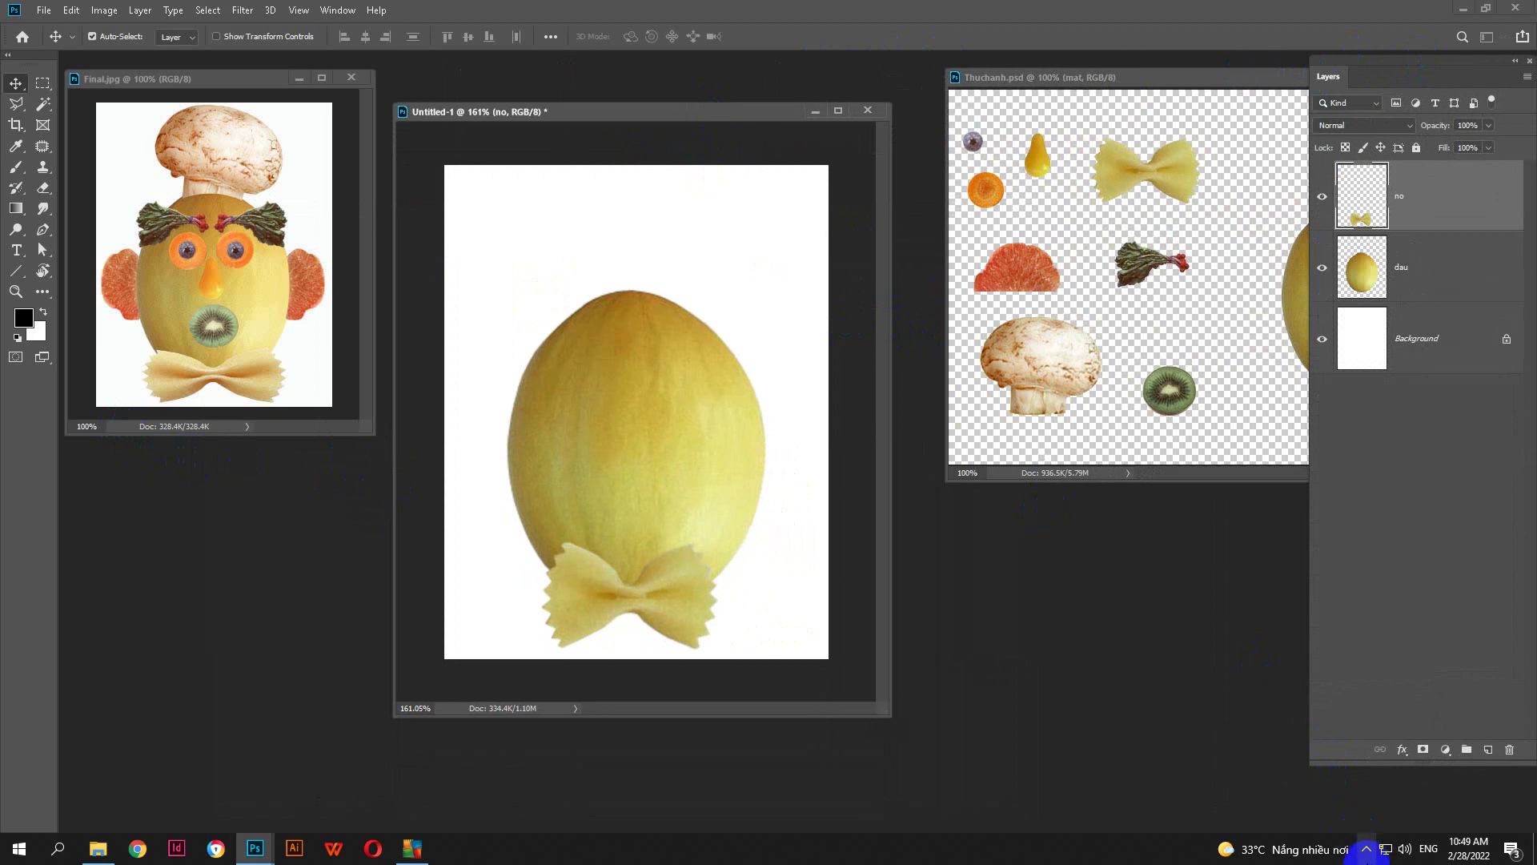
Switch to File Explorer, look through the DAY and PHOTOSHOP folders on drive E:, and return to Photoshop
{"action": "left_click", "coordinate": [98, 848]}
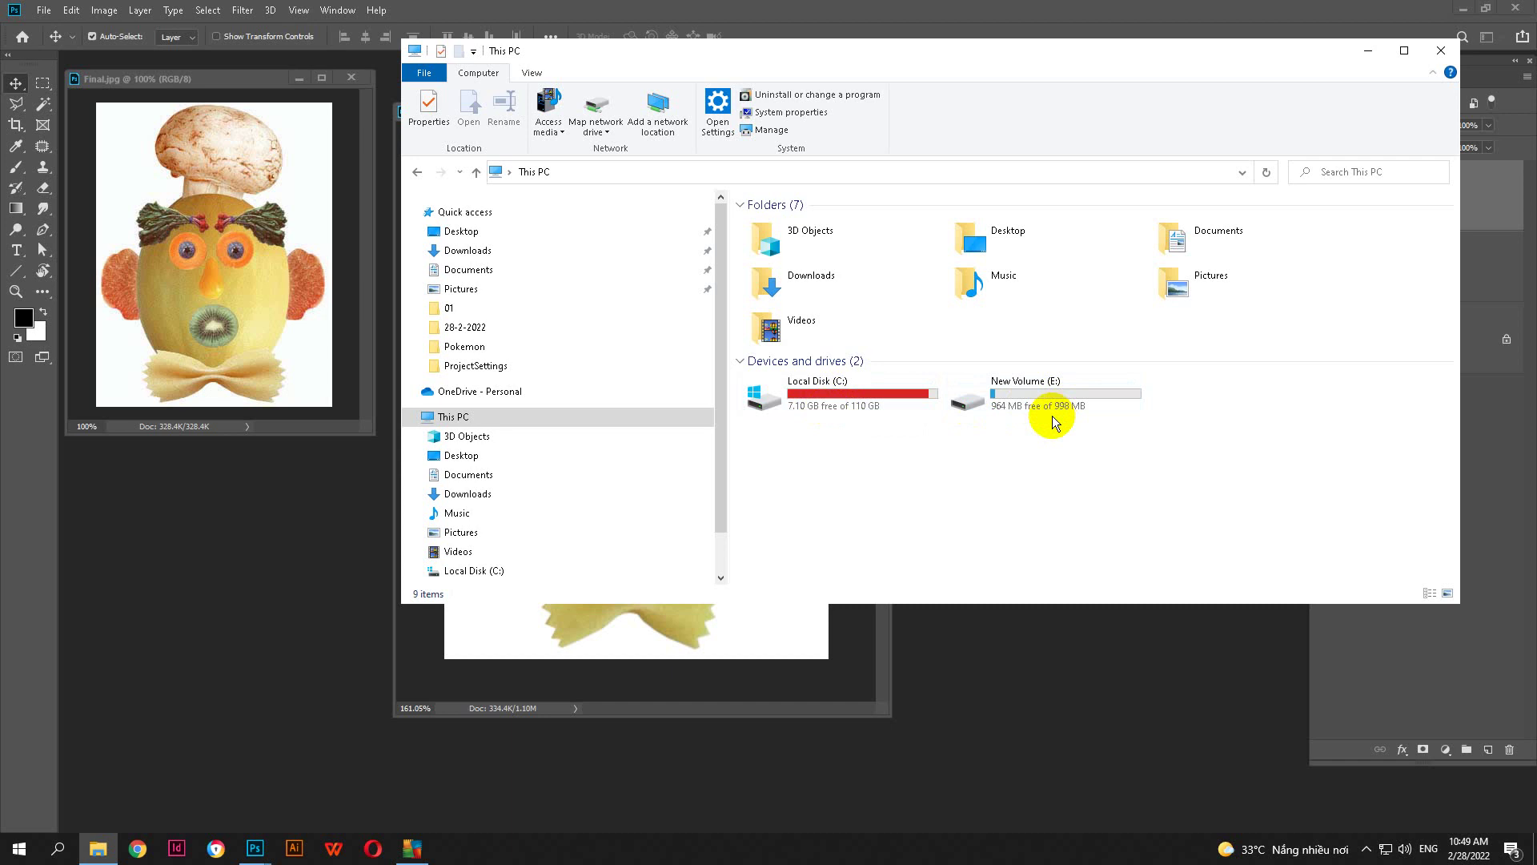
{"action": "mouse_move", "coordinate": [884, 403]}
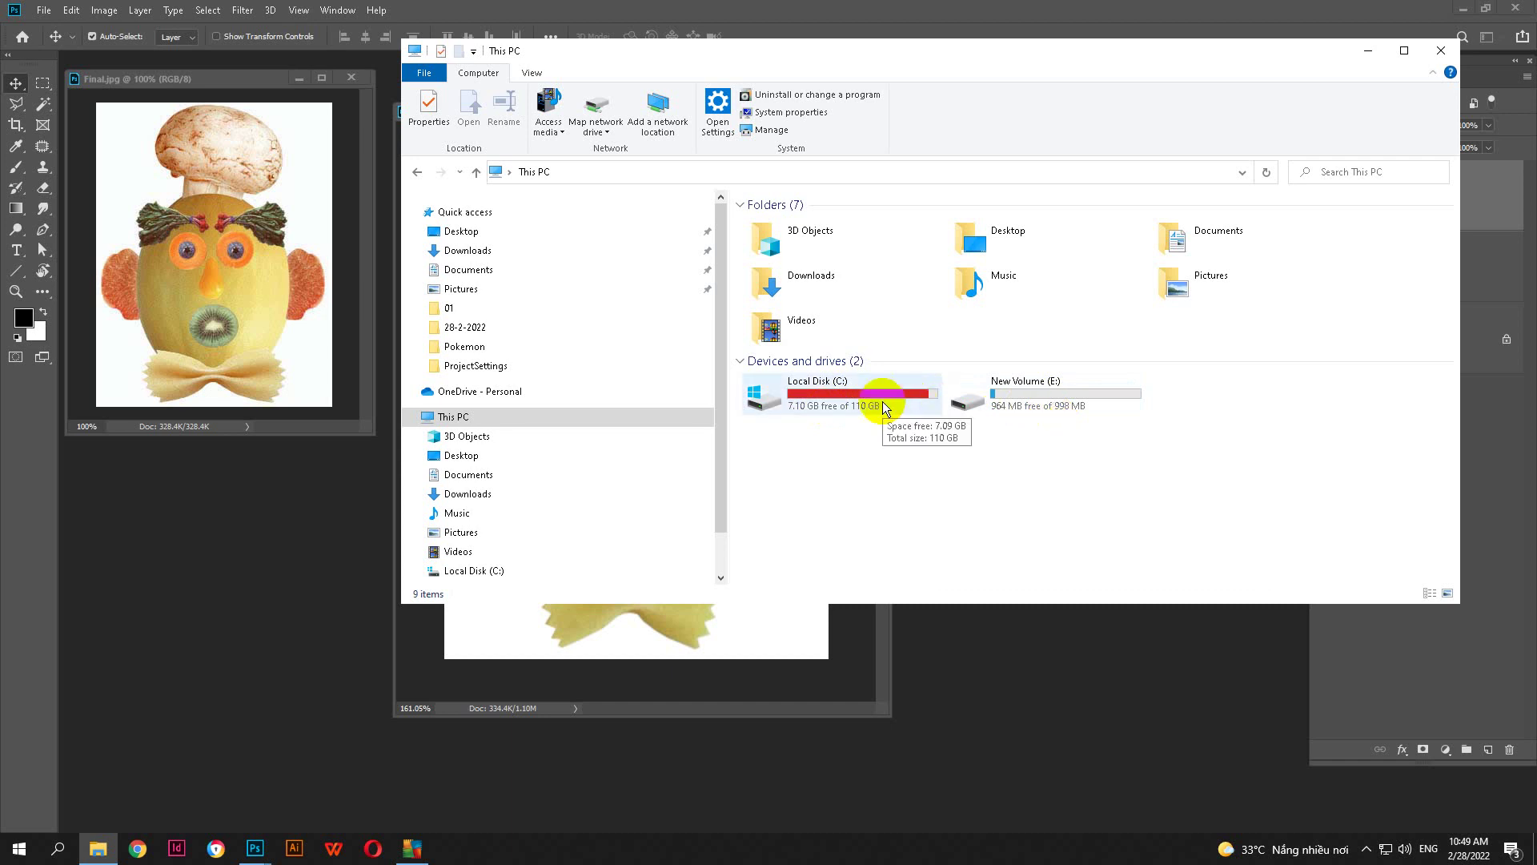
{"action": "double_click", "coordinate": [1038, 403]}
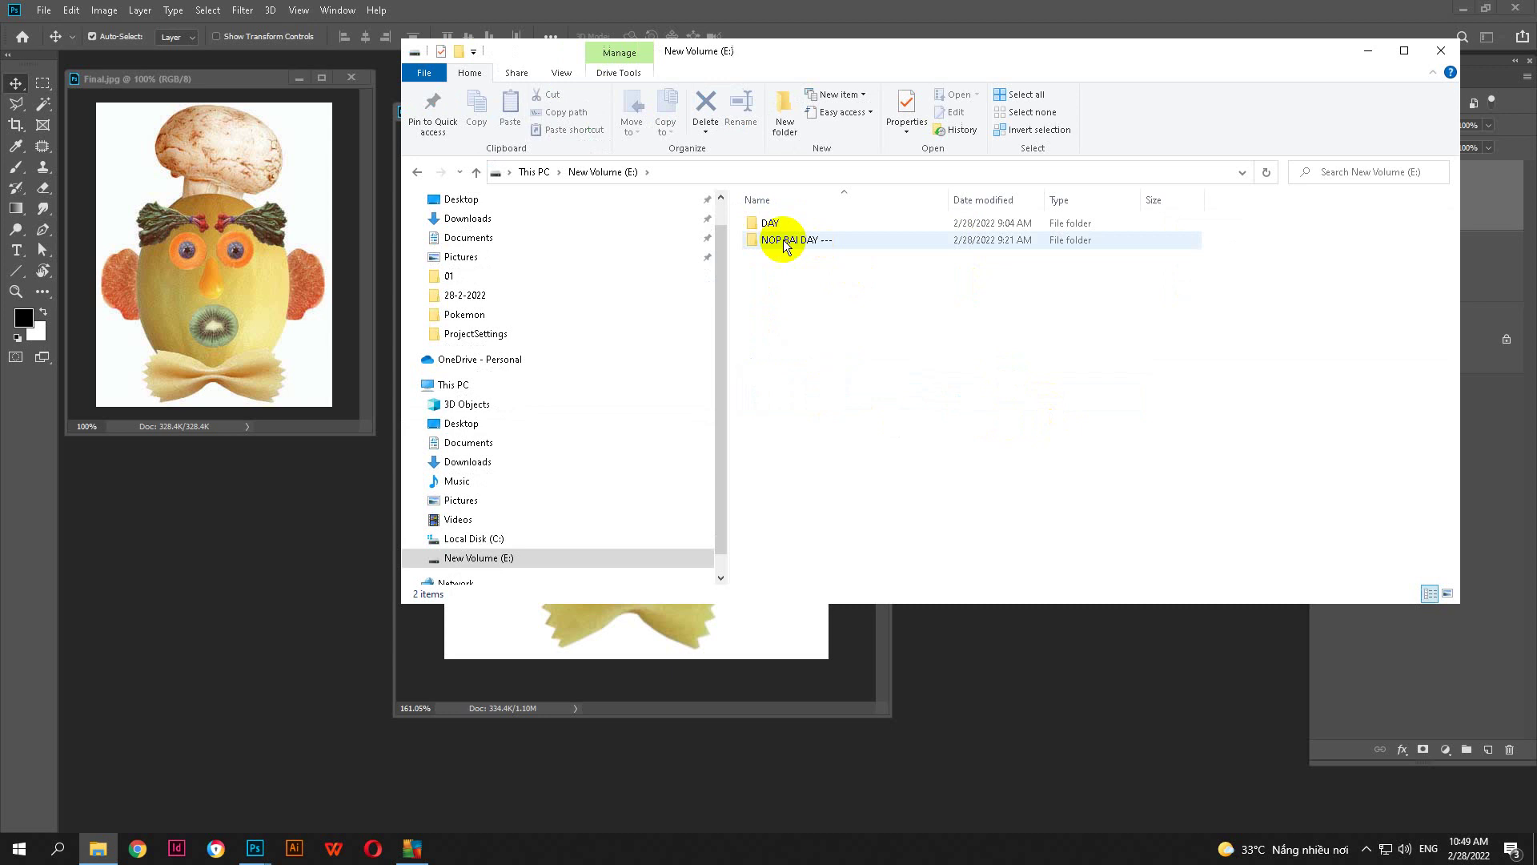
{"action": "double_click", "coordinate": [769, 224]}
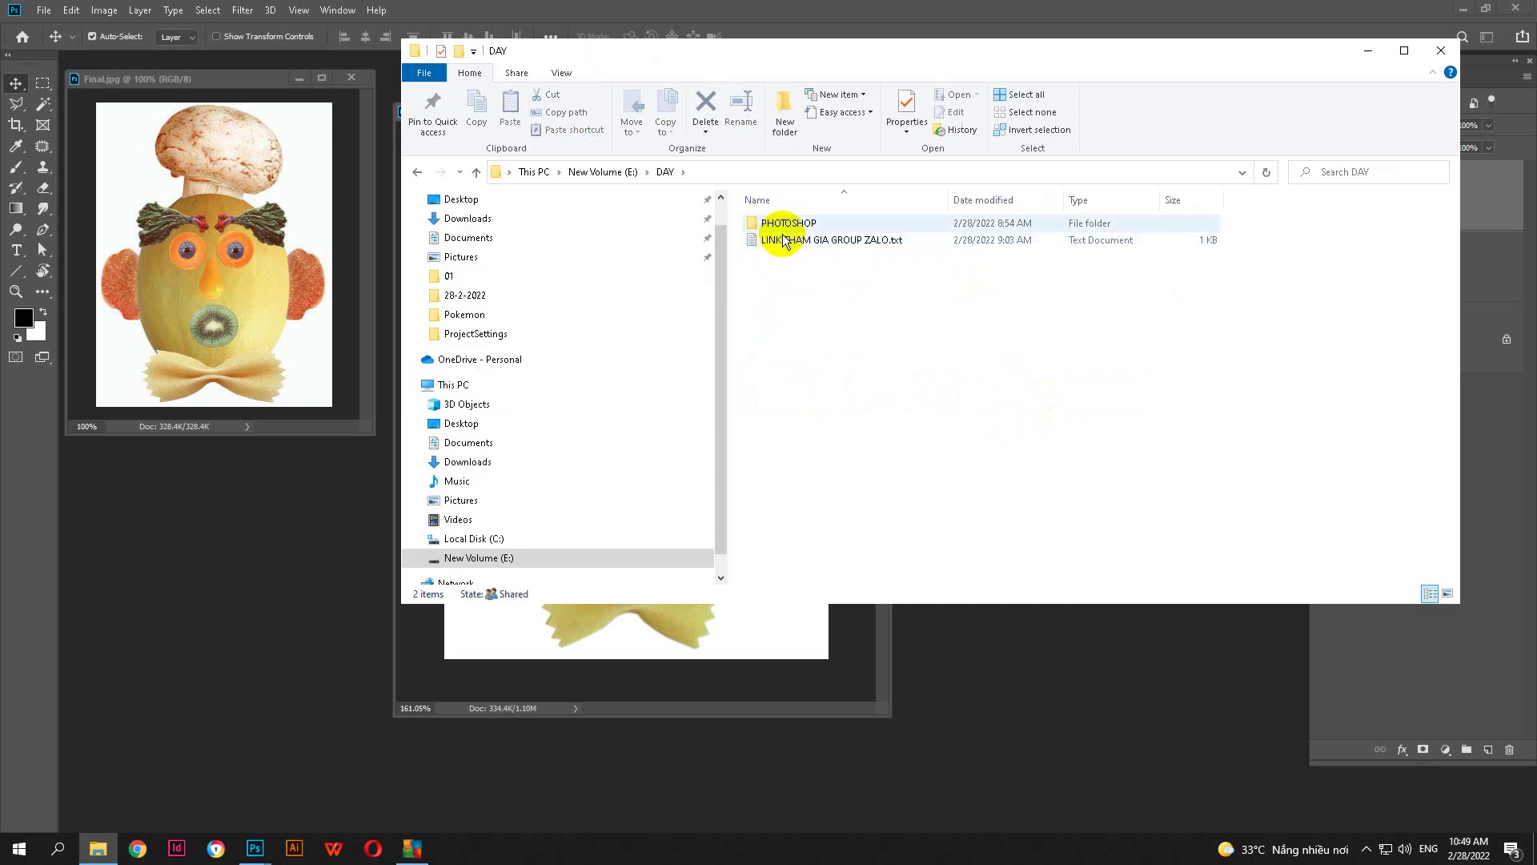
{"action": "double_click", "coordinate": [782, 224]}
{"action": "left_click", "coordinate": [414, 167]}
{"action": "left_click", "coordinate": [414, 167]}
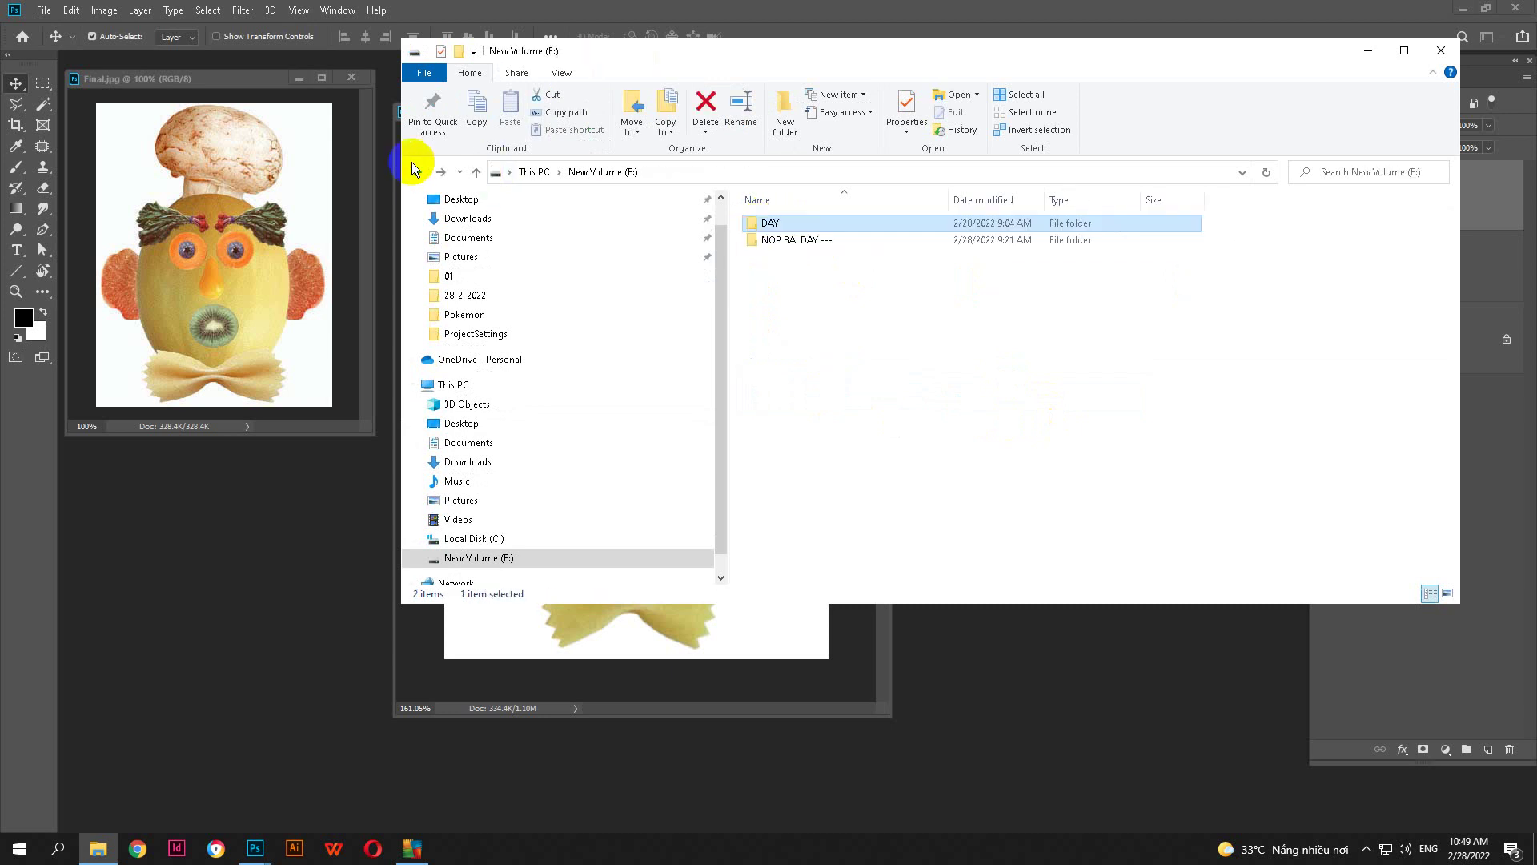
{"action": "left_click", "coordinate": [415, 167]}
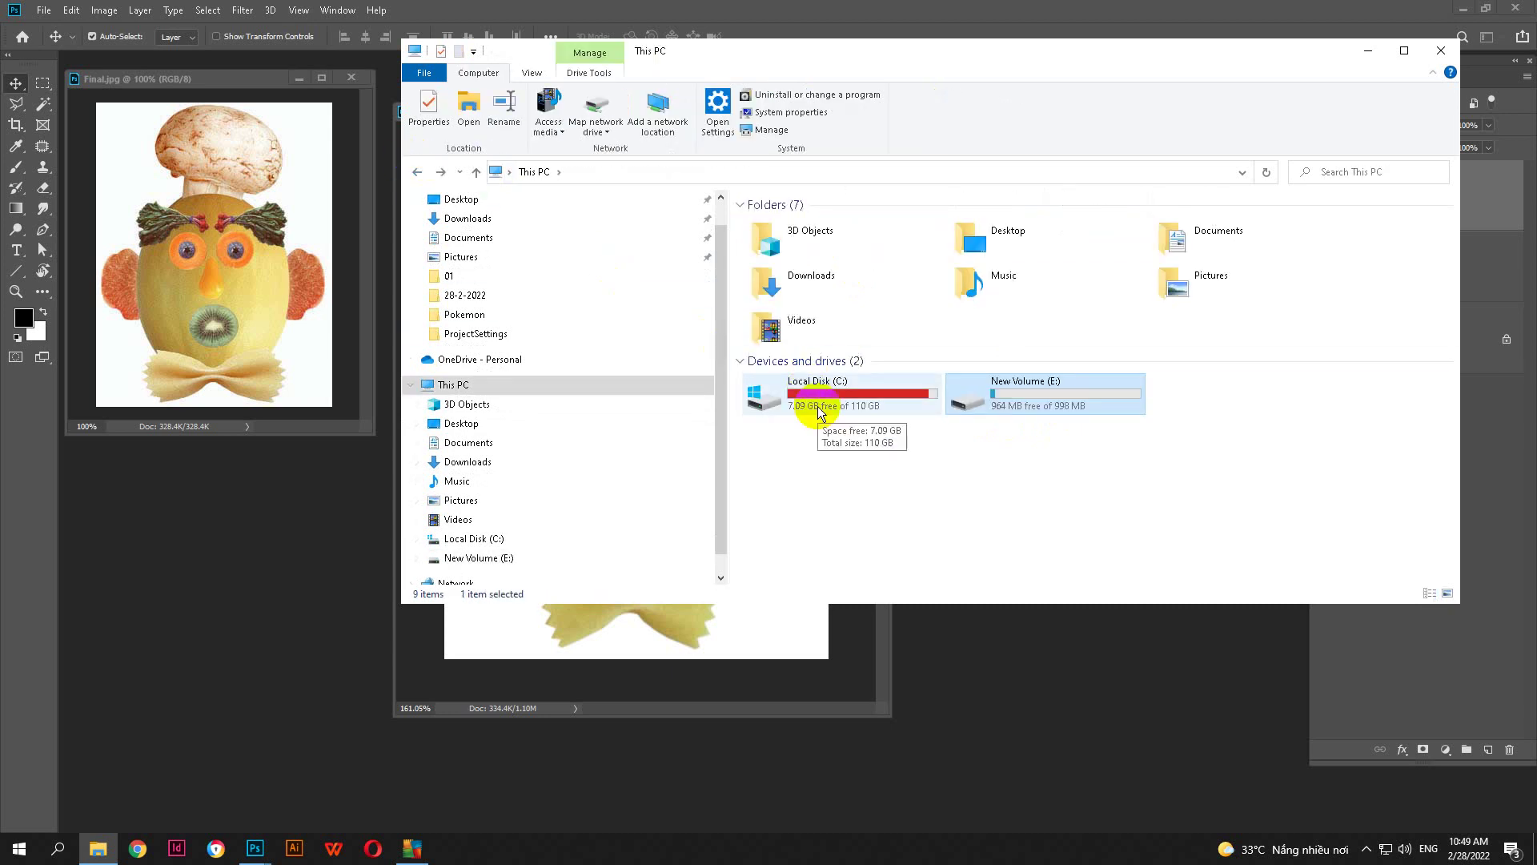
{"action": "left_click", "coordinate": [570, 690]}
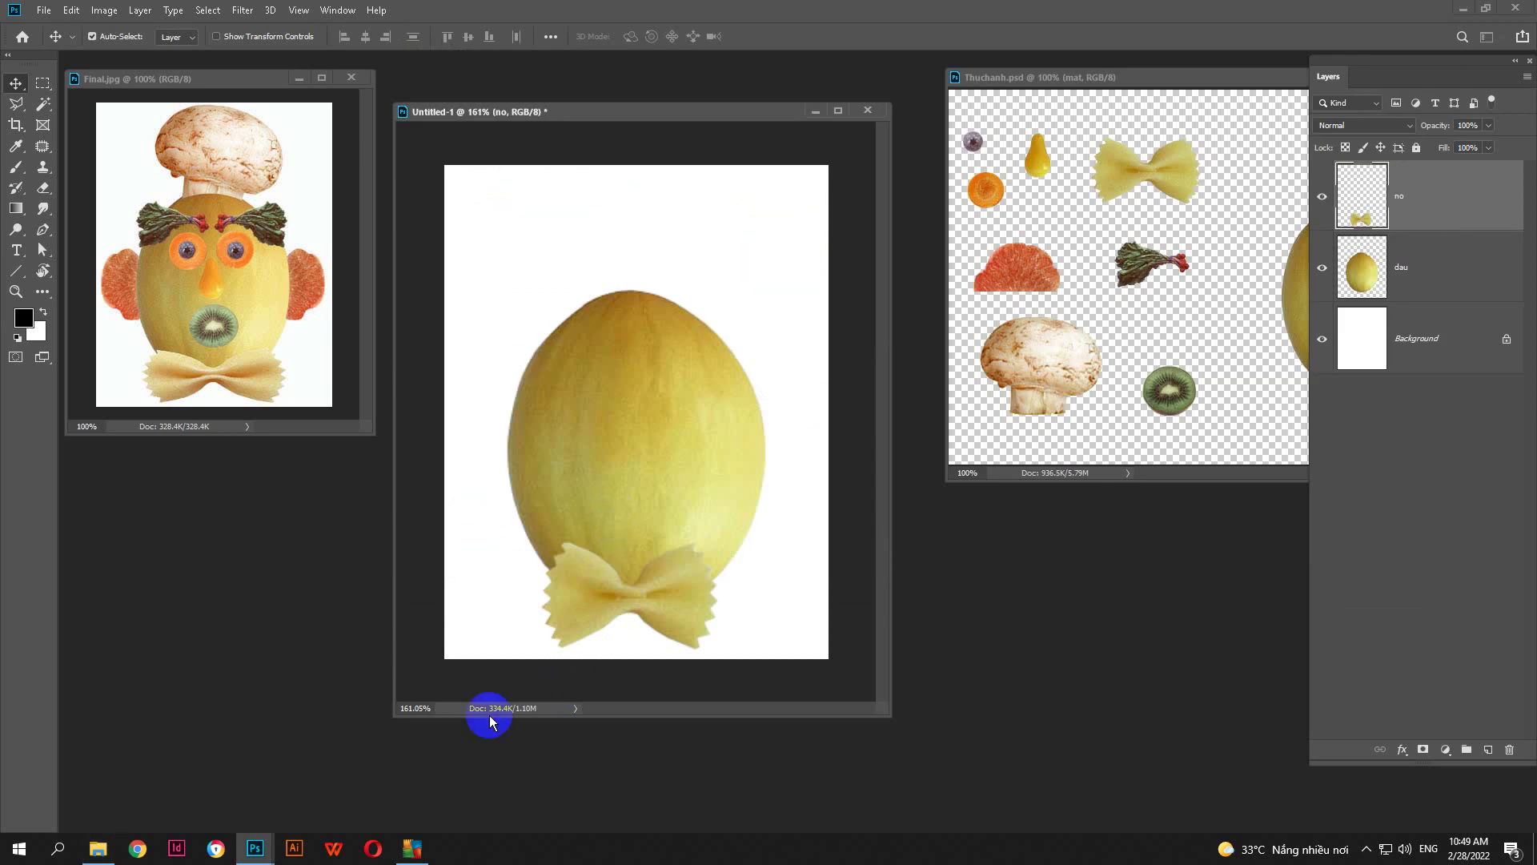
Switch to the desktop and look at the drives and two desktop folders, returning to Photoshop at the end
{"action": "left_click", "coordinate": [97, 848]}
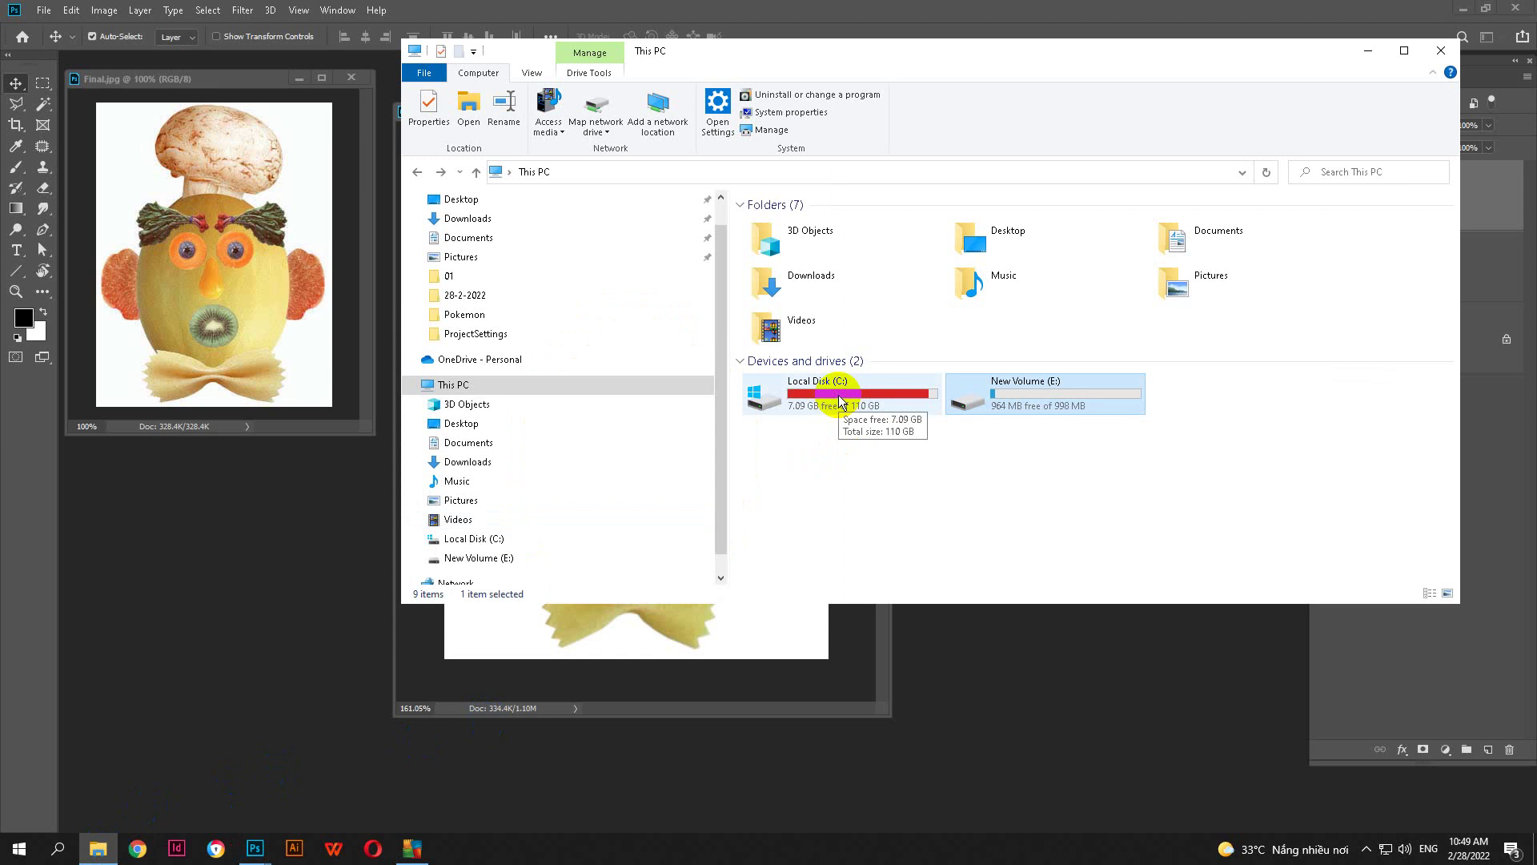
{"action": "left_click", "coordinate": [1476, 10]}
{"action": "left_click", "coordinate": [1476, 9]}
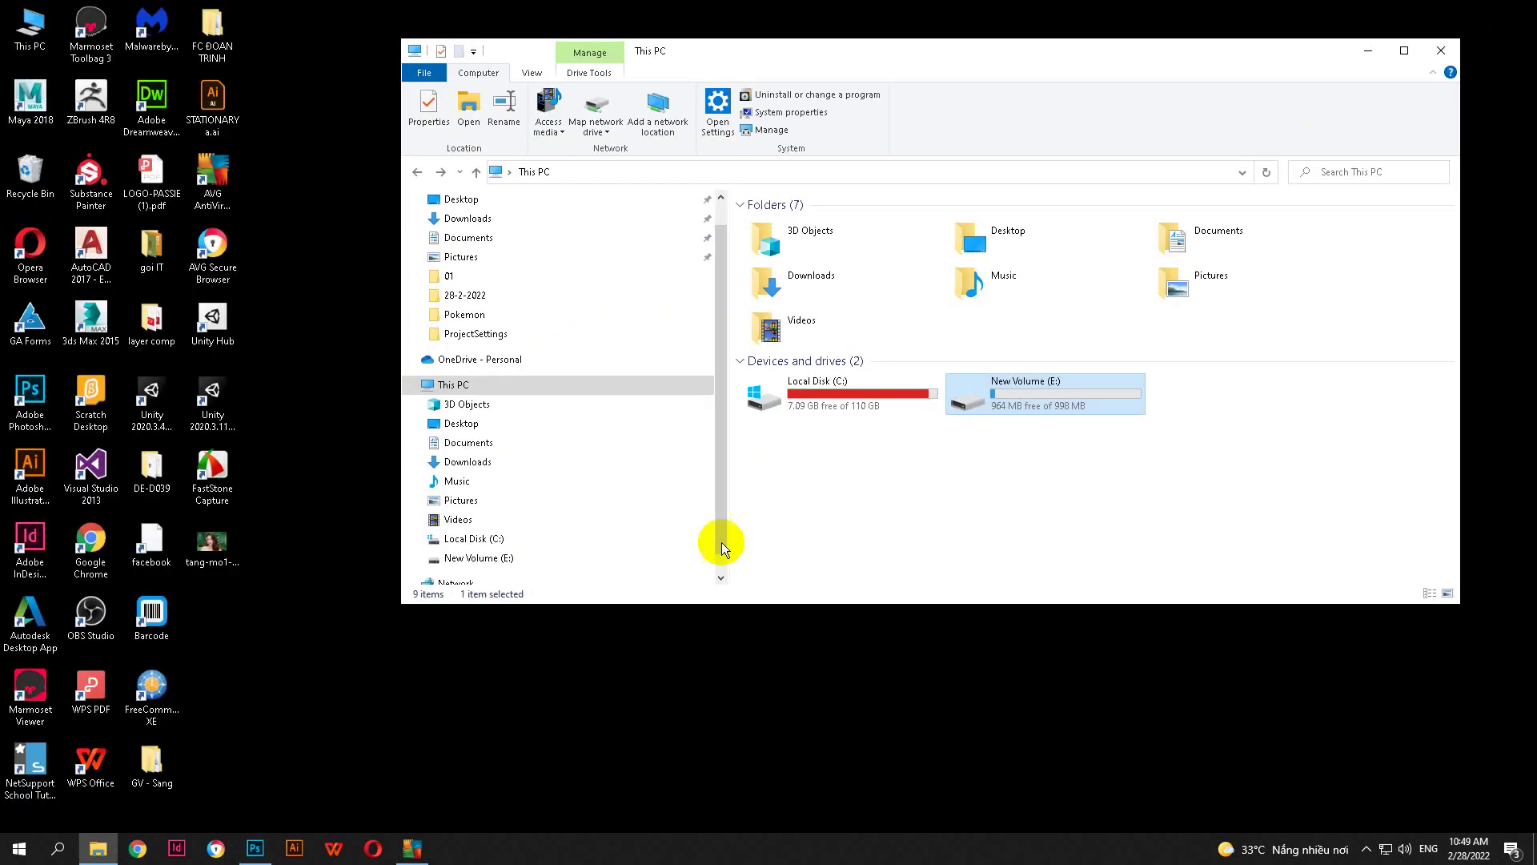
{"action": "right_click", "coordinate": [156, 770]}
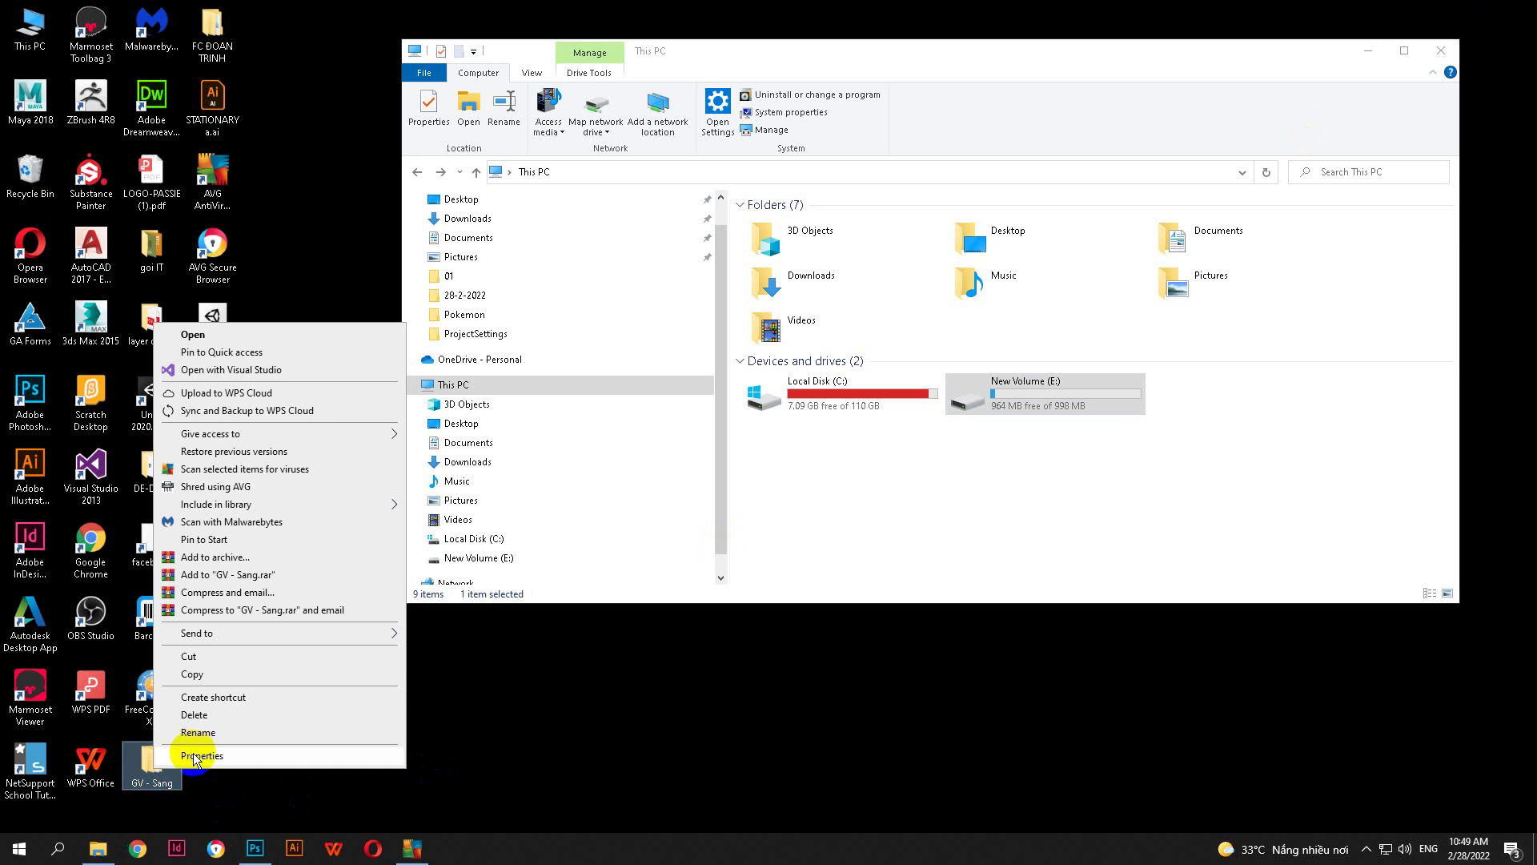
{"action": "left_click", "coordinate": [168, 755]}
{"action": "left_click", "coordinate": [324, 807]}
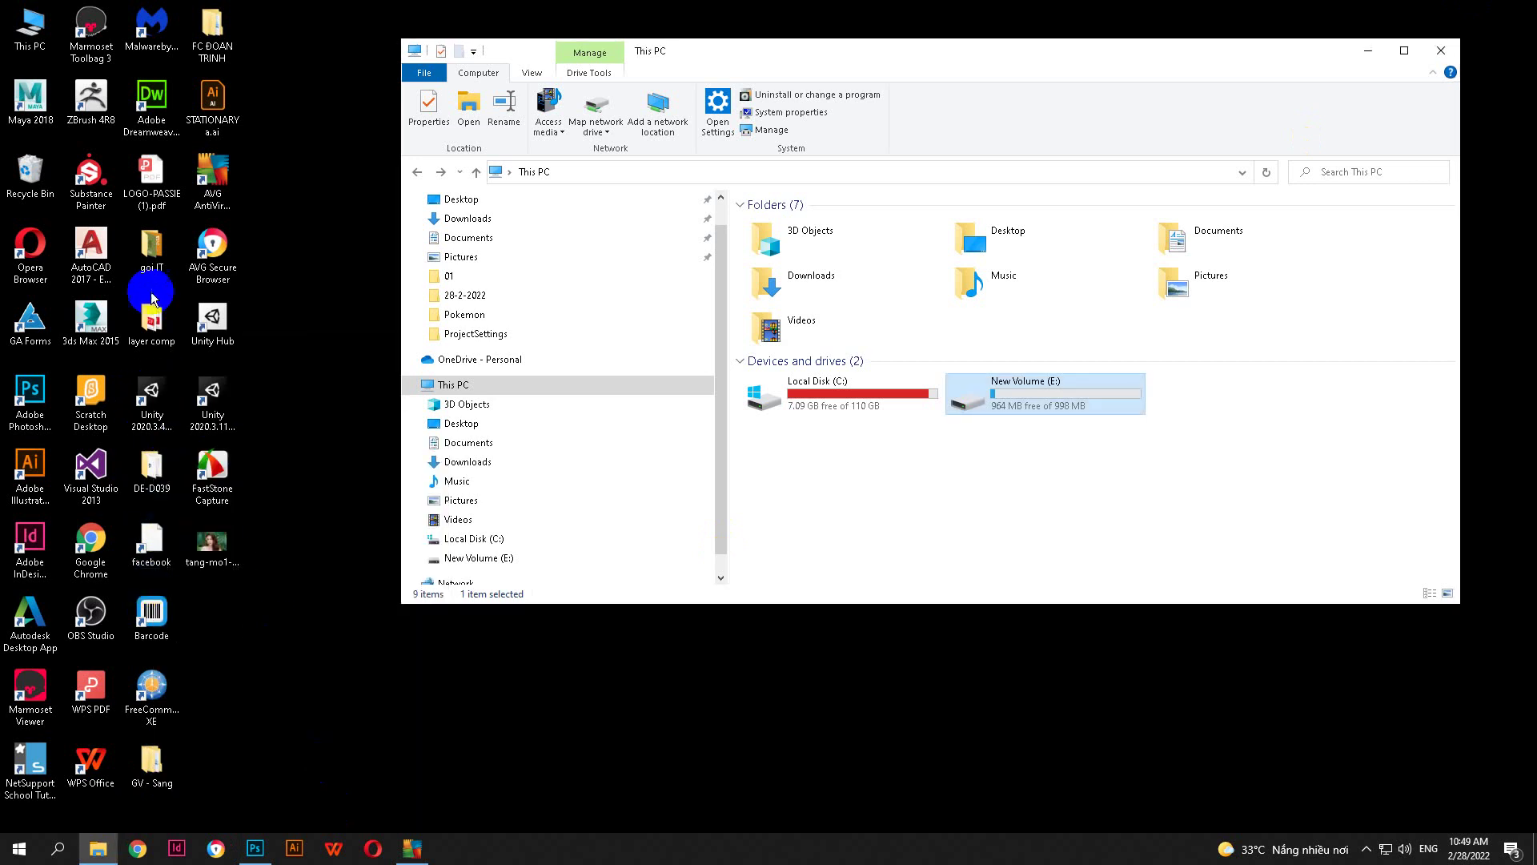
{"action": "right_click", "coordinate": [224, 48]}
{"action": "left_click", "coordinate": [295, 497]}
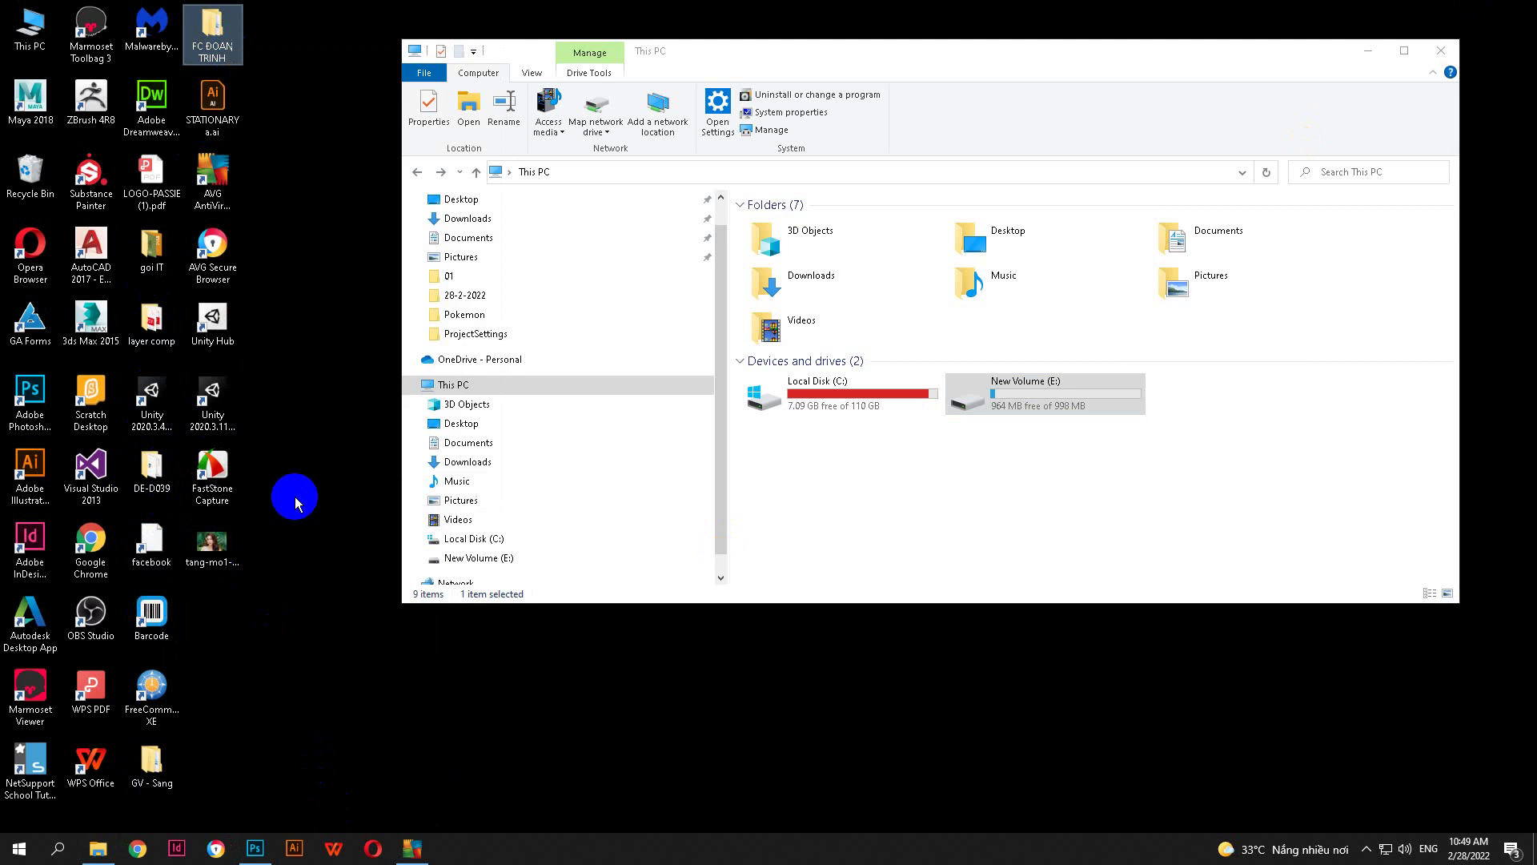
{"action": "left_click", "coordinate": [418, 414]}
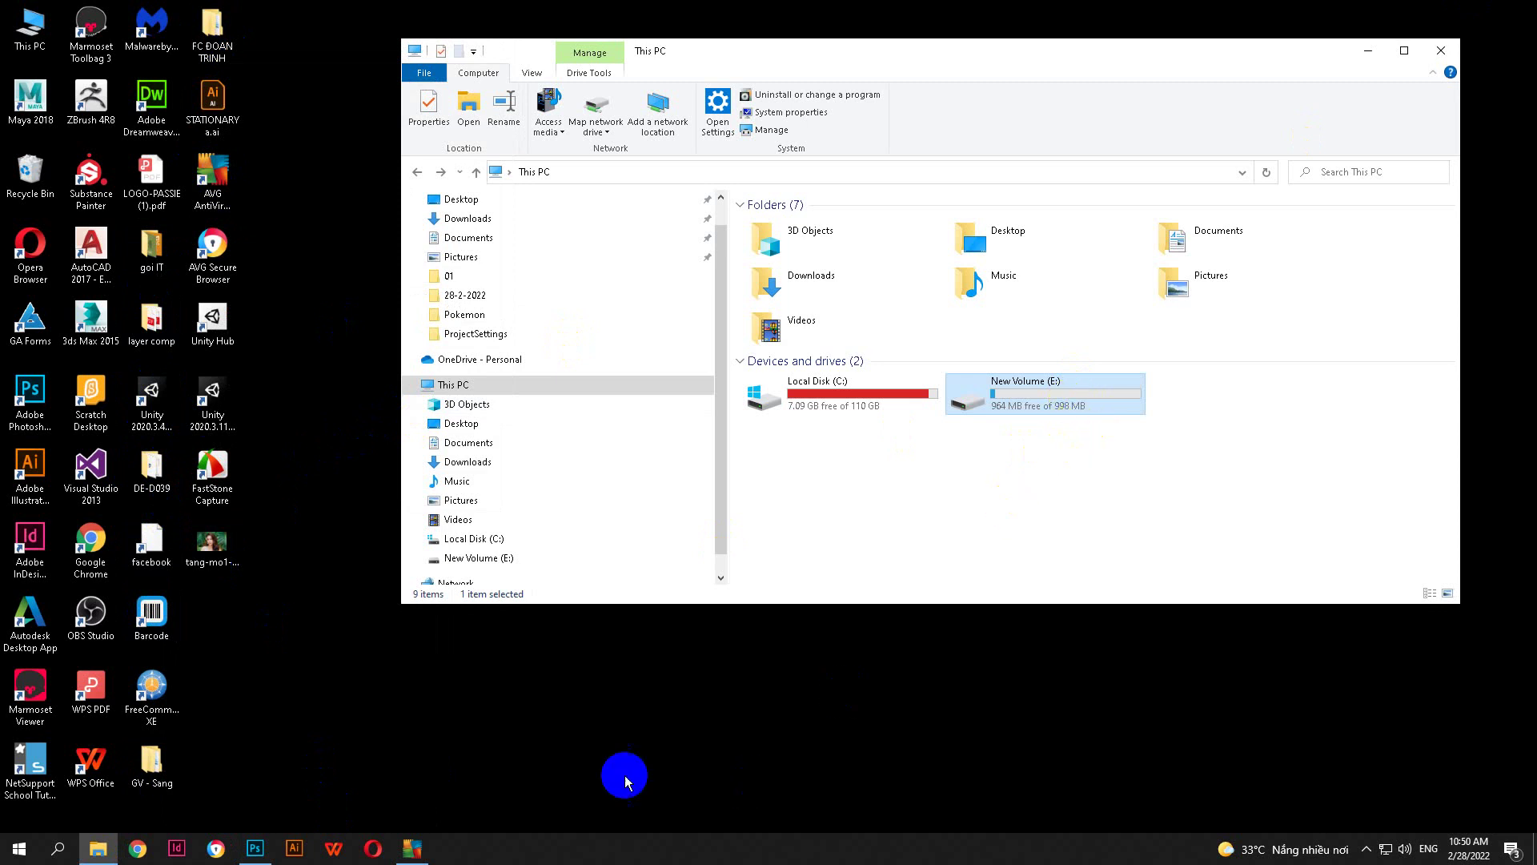
{"action": "left_click", "coordinate": [255, 849]}
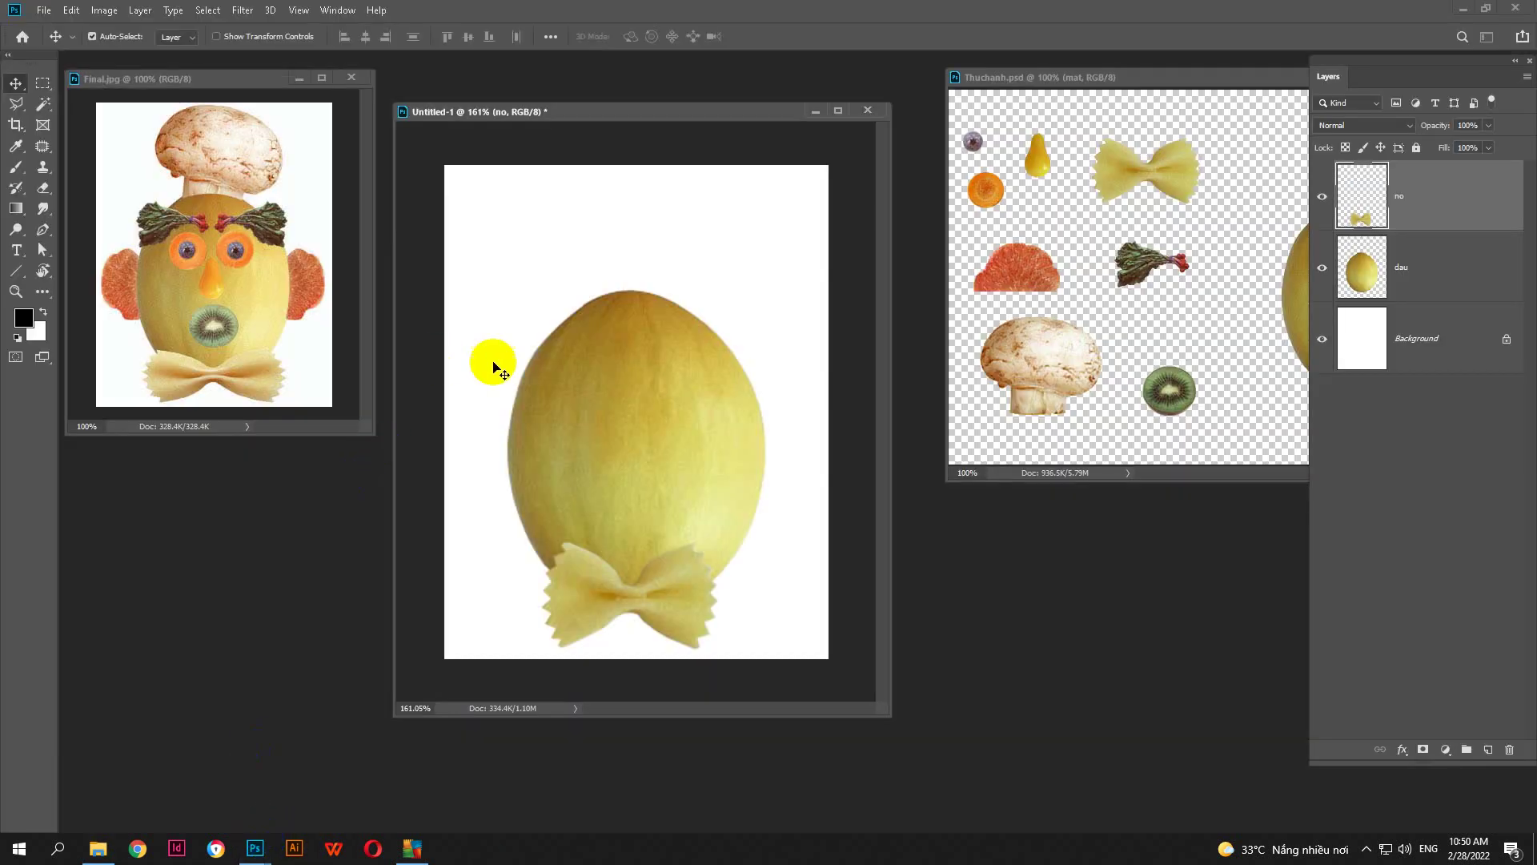
Copy the carrot slice and the dark pupil from Thuchanh.psd into Untitled-1, stacking them as the melon's left eye
{"action": "left_click_drag", "start_coordinate": [993, 94], "coordinate": [954, 108]}
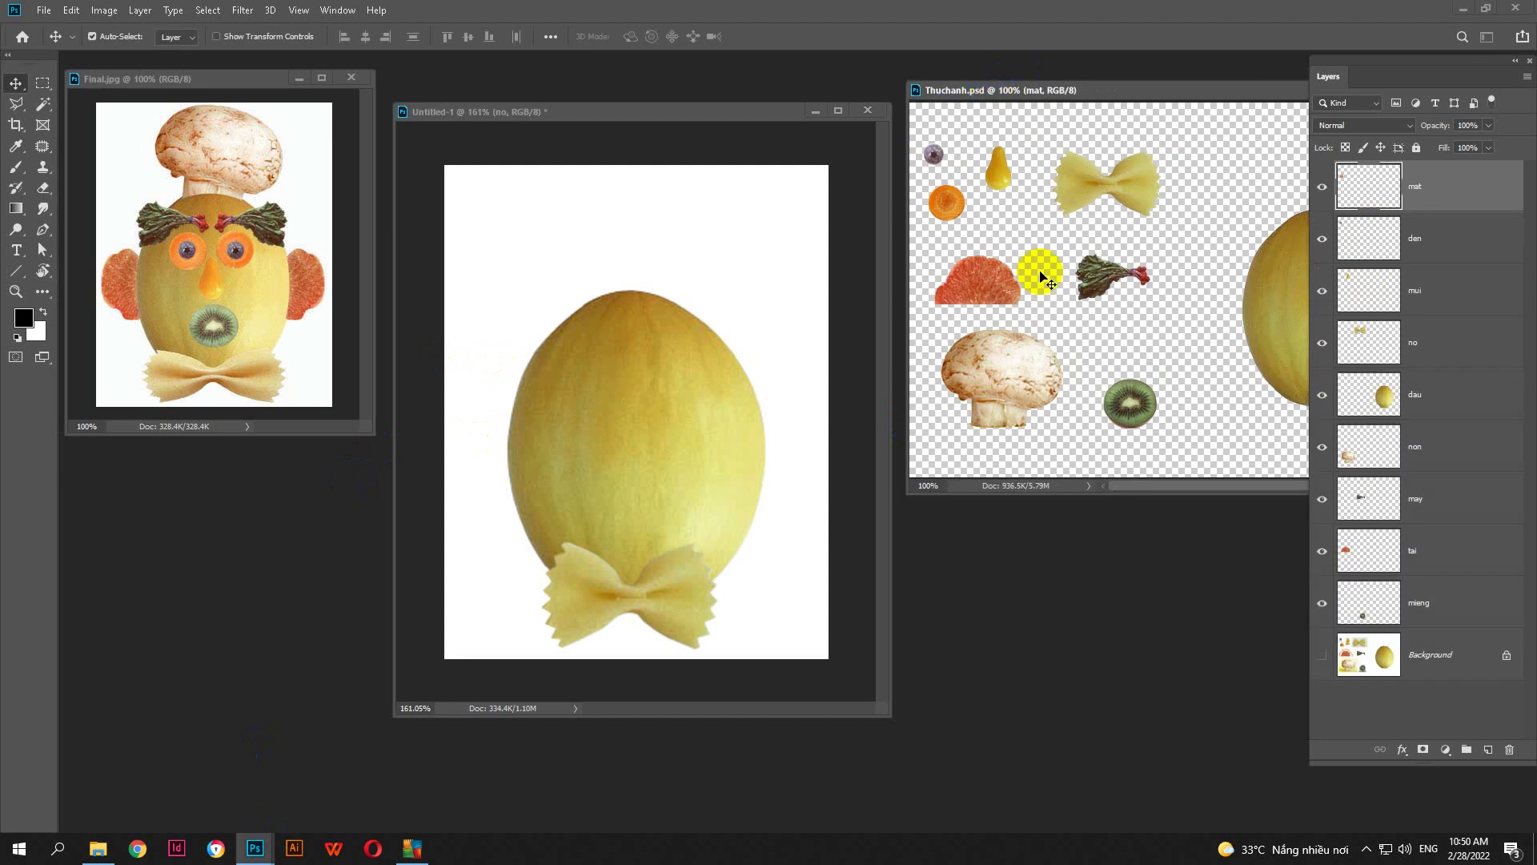
{"action": "left_click_drag", "start_coordinate": [976, 322], "coordinate": [587, 396]}
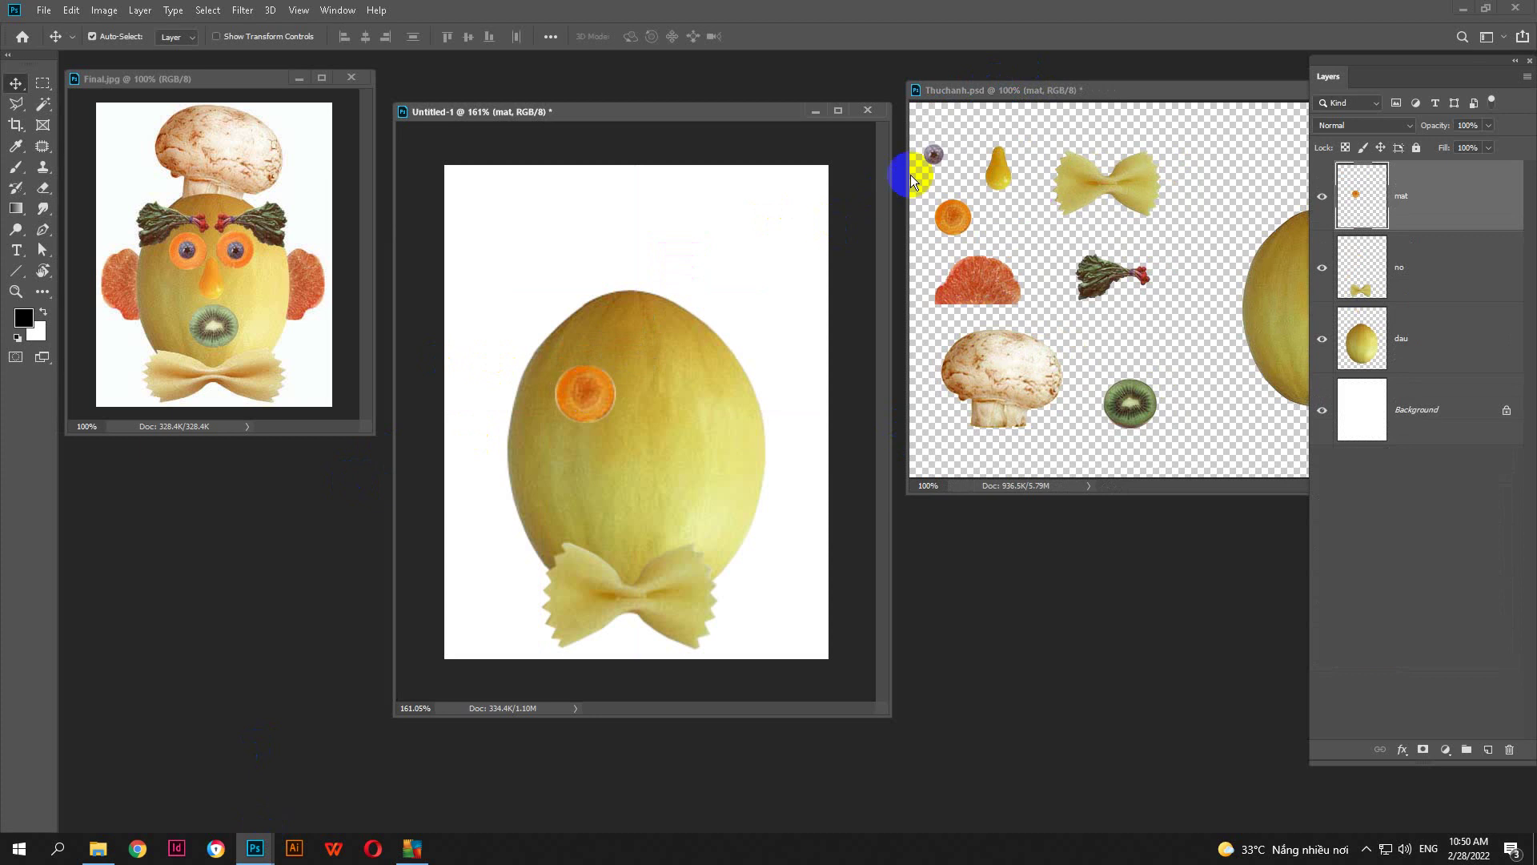
{"action": "left_click", "coordinate": [937, 168]}
{"action": "left_click_drag", "start_coordinate": [935, 158], "coordinate": [586, 408]}
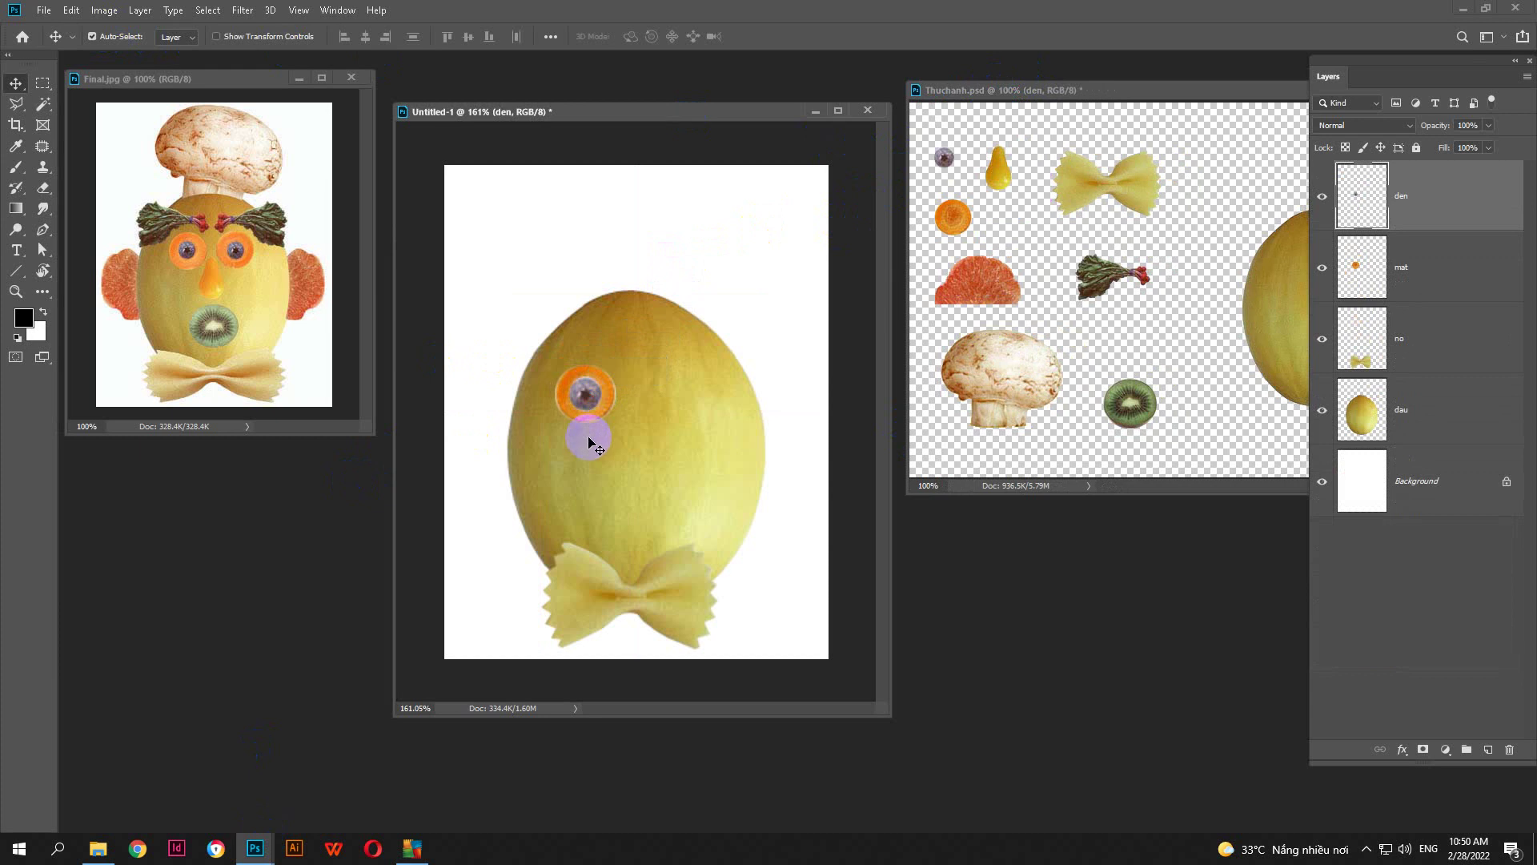
Examine which eye part belongs to the den and mat layers by selecting them and toggling their visibility
{"action": "left_click", "coordinate": [606, 399]}
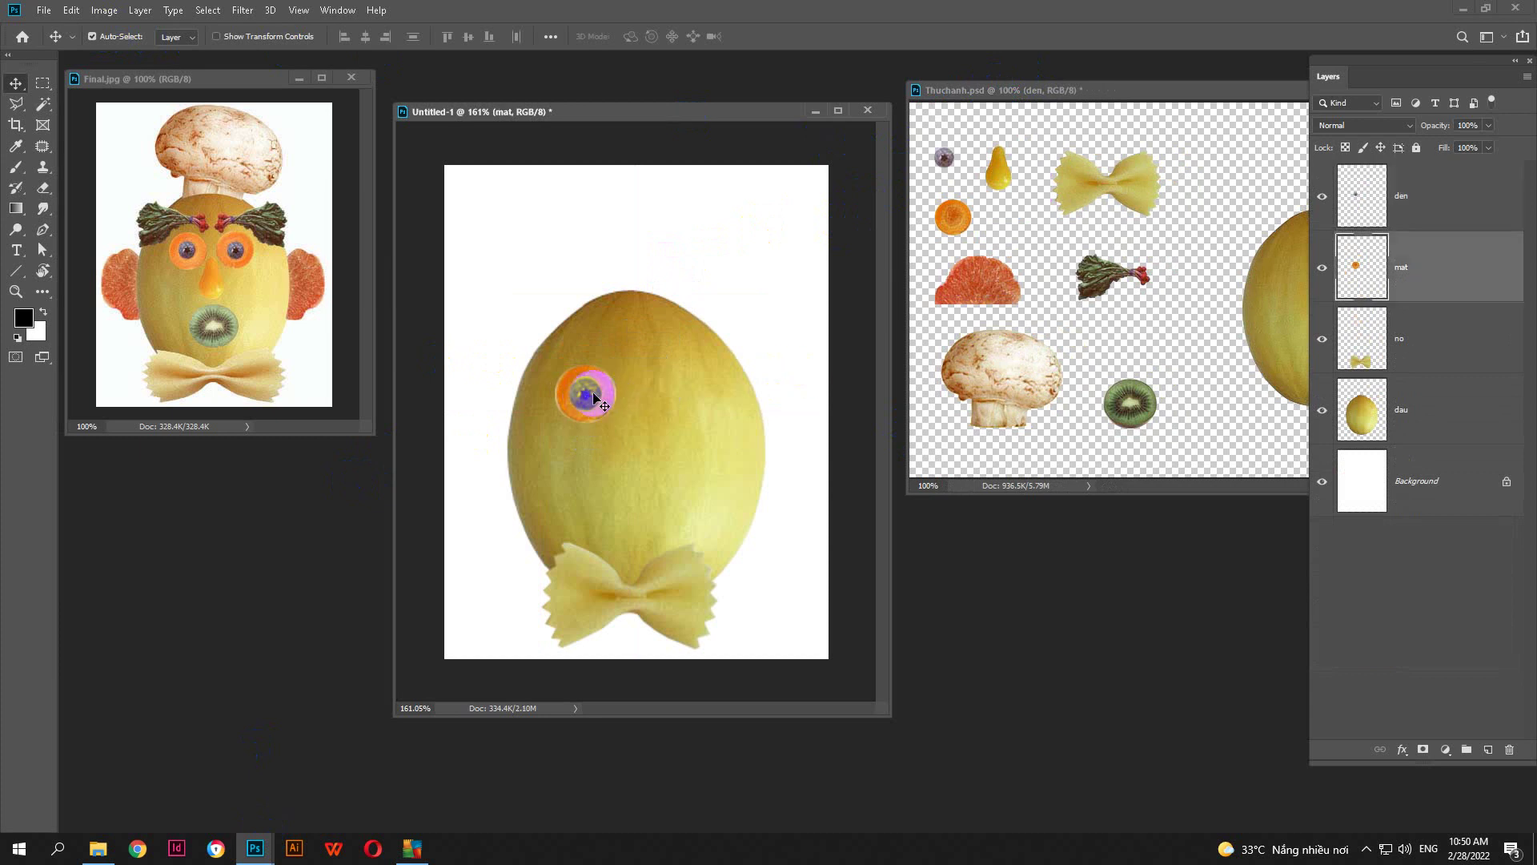
{"action": "left_click", "coordinate": [594, 397]}
{"action": "left_click", "coordinate": [1324, 197]}
{"action": "left_click", "coordinate": [1324, 197]}
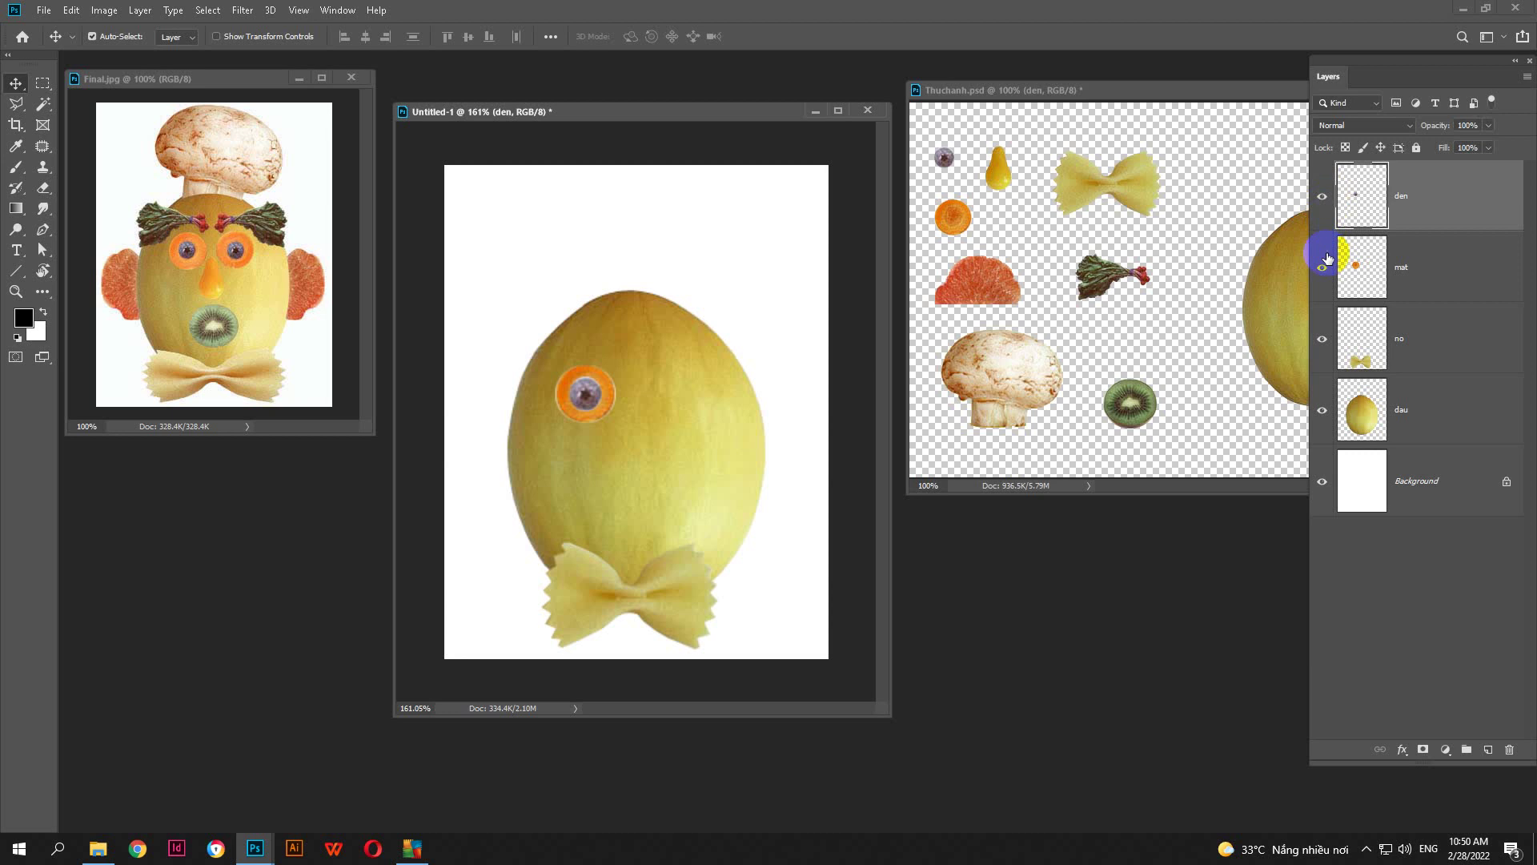
{"action": "left_click", "coordinate": [1323, 267]}
Duplicate the den and mat layers together and place the copy level with the first eye as the melon's right eye
{"action": "left_click", "coordinate": [1414, 269]}
{"action": "left_click", "coordinate": [1419, 271], "text": "ctrl"}
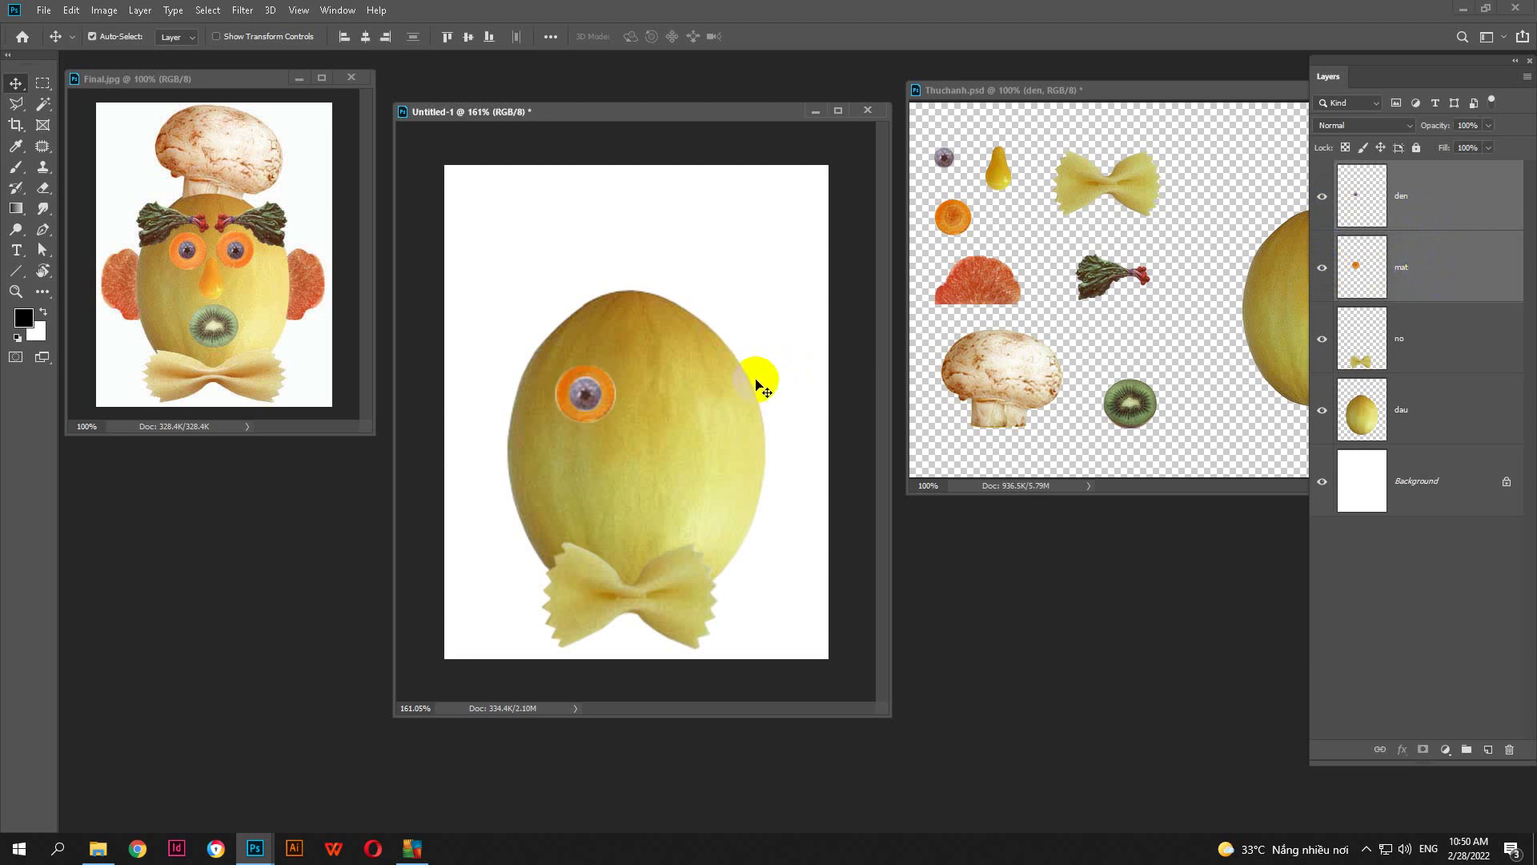
{"action": "left_click_drag", "start_coordinate": [585, 403], "coordinate": [680, 403]}
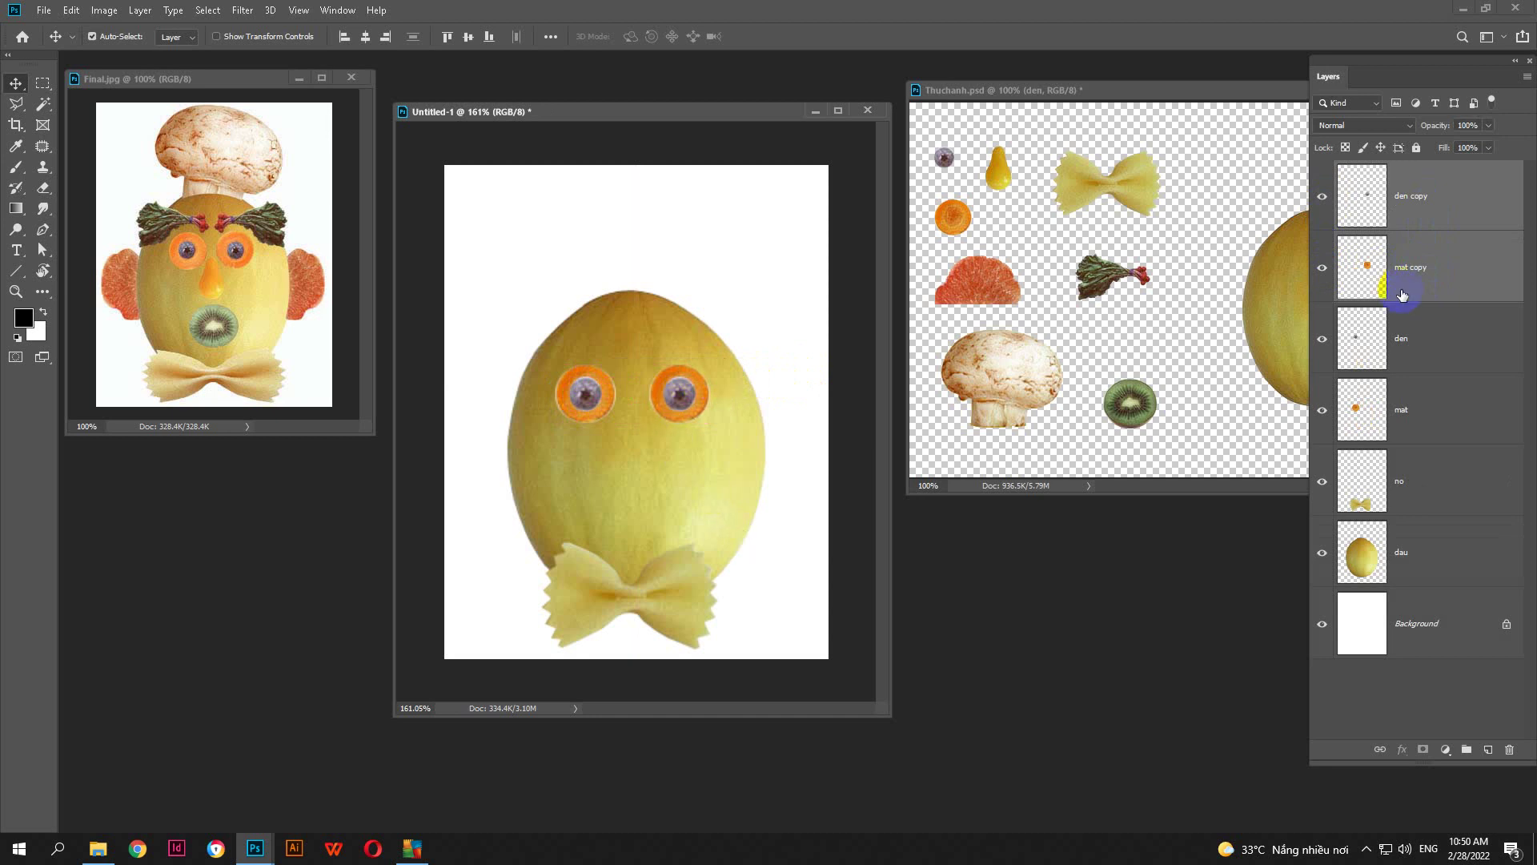
{"action": "left_click_drag", "start_coordinate": [668, 402], "coordinate": [668, 407]}
Nudge the original den and mat layers together slightly right so the left eye sits closer to the melon's centre
{"action": "left_click", "coordinate": [1424, 336]}
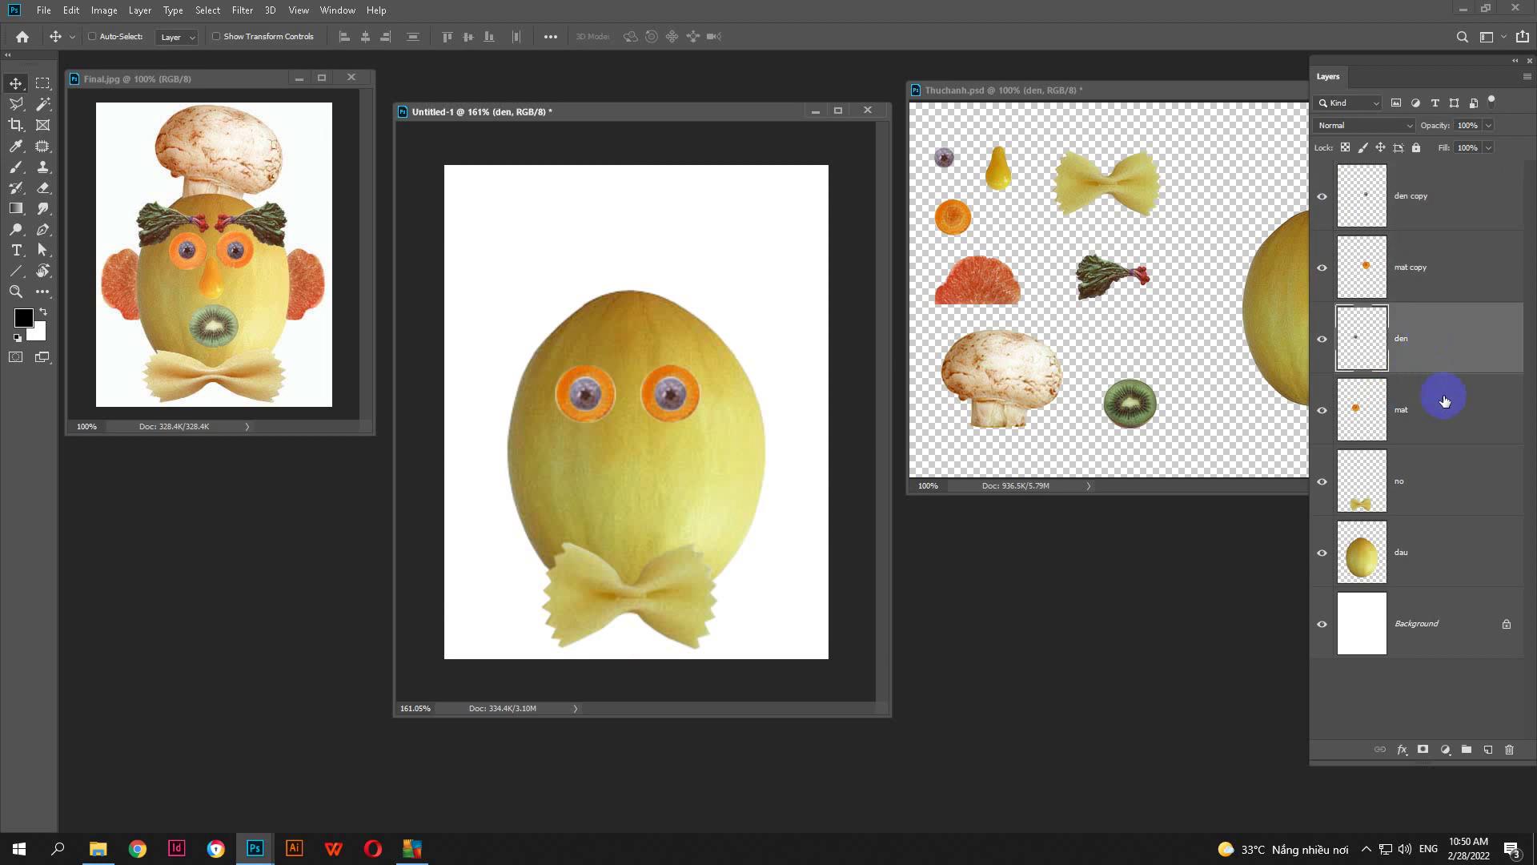
{"action": "left_click", "coordinate": [1433, 395], "text": "shift"}
{"action": "key", "text": "Right"}
{"action": "key", "text": "Right"}
{"action": "key", "text": "Right"}
{"action": "key", "text": "Right"}
{"action": "key", "text": "Right"}
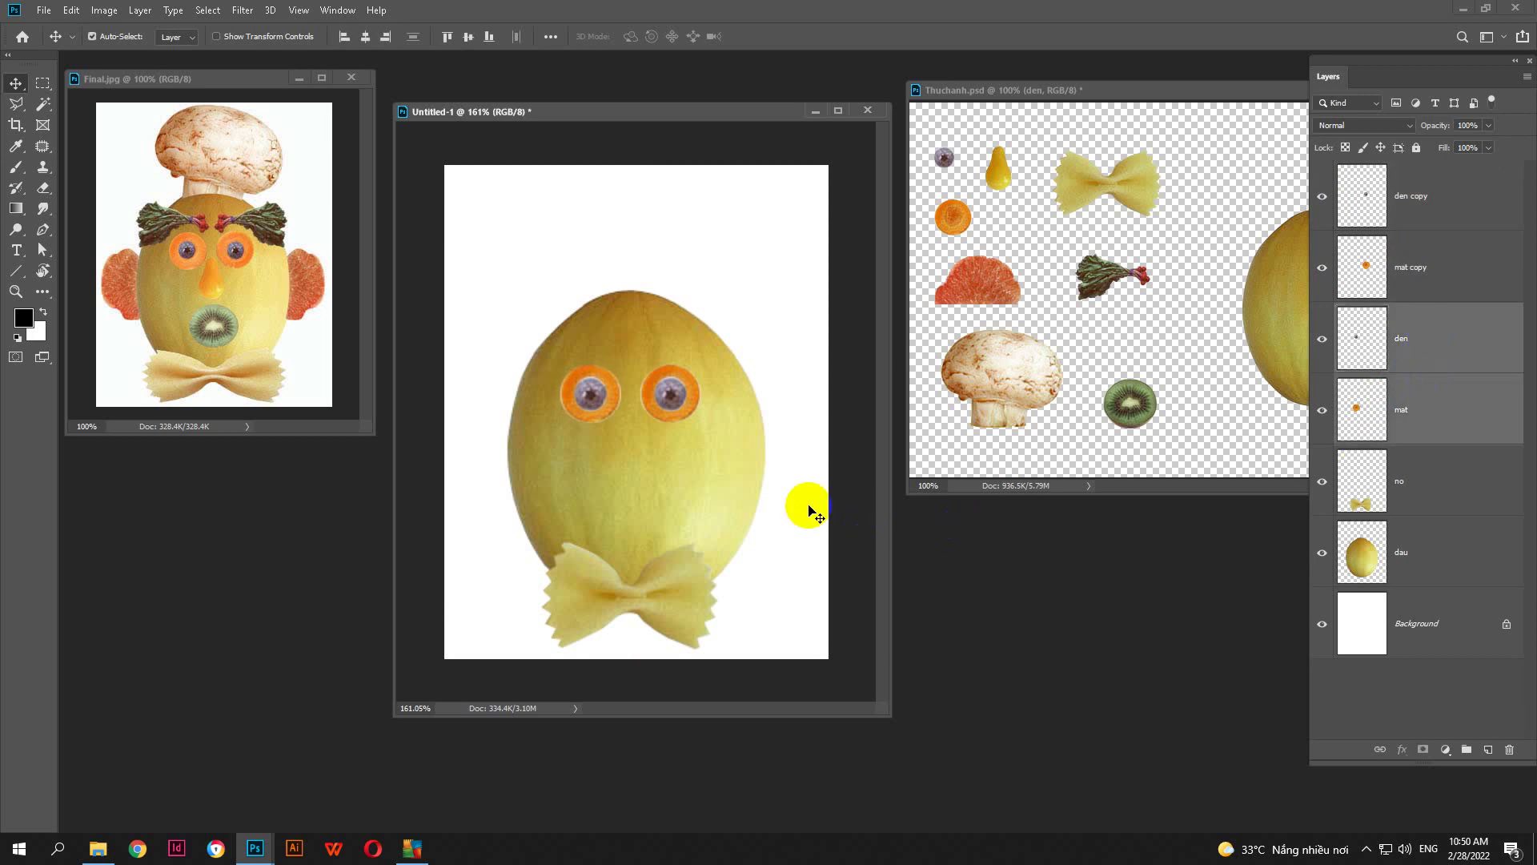
Copy the small yellow pear and the kiwi slice from Thuchanh.psd into Untitled-1 as the nose and the mouth
{"action": "left_click", "coordinate": [993, 168]}
{"action": "left_click_drag", "start_coordinate": [992, 174], "coordinate": [643, 462]}
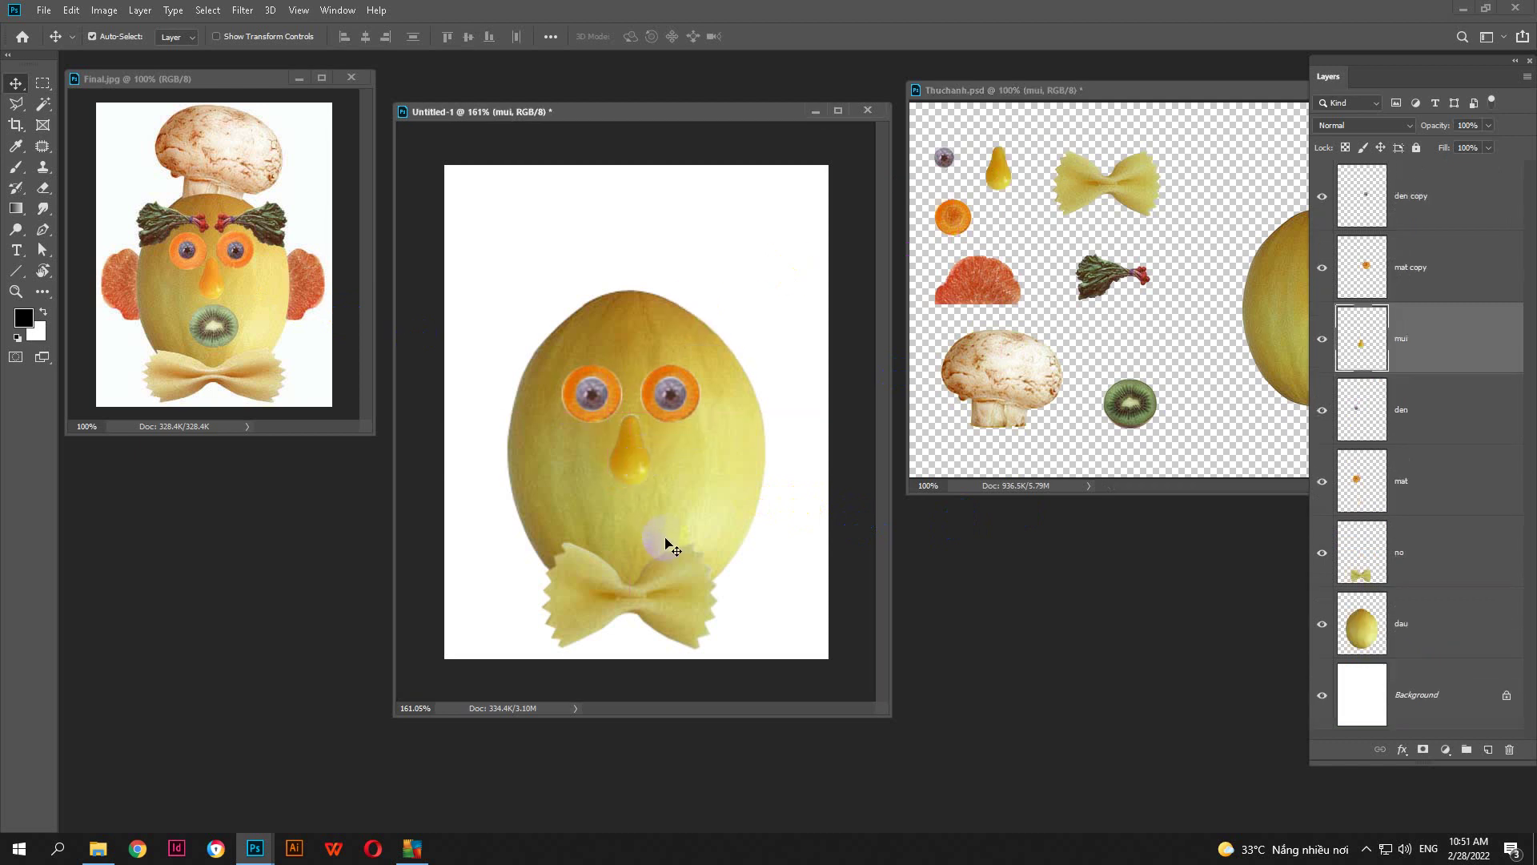
{"action": "left_click_drag", "start_coordinate": [1124, 422], "coordinate": [663, 531]}
{"action": "key", "text": "ctrl+t"}
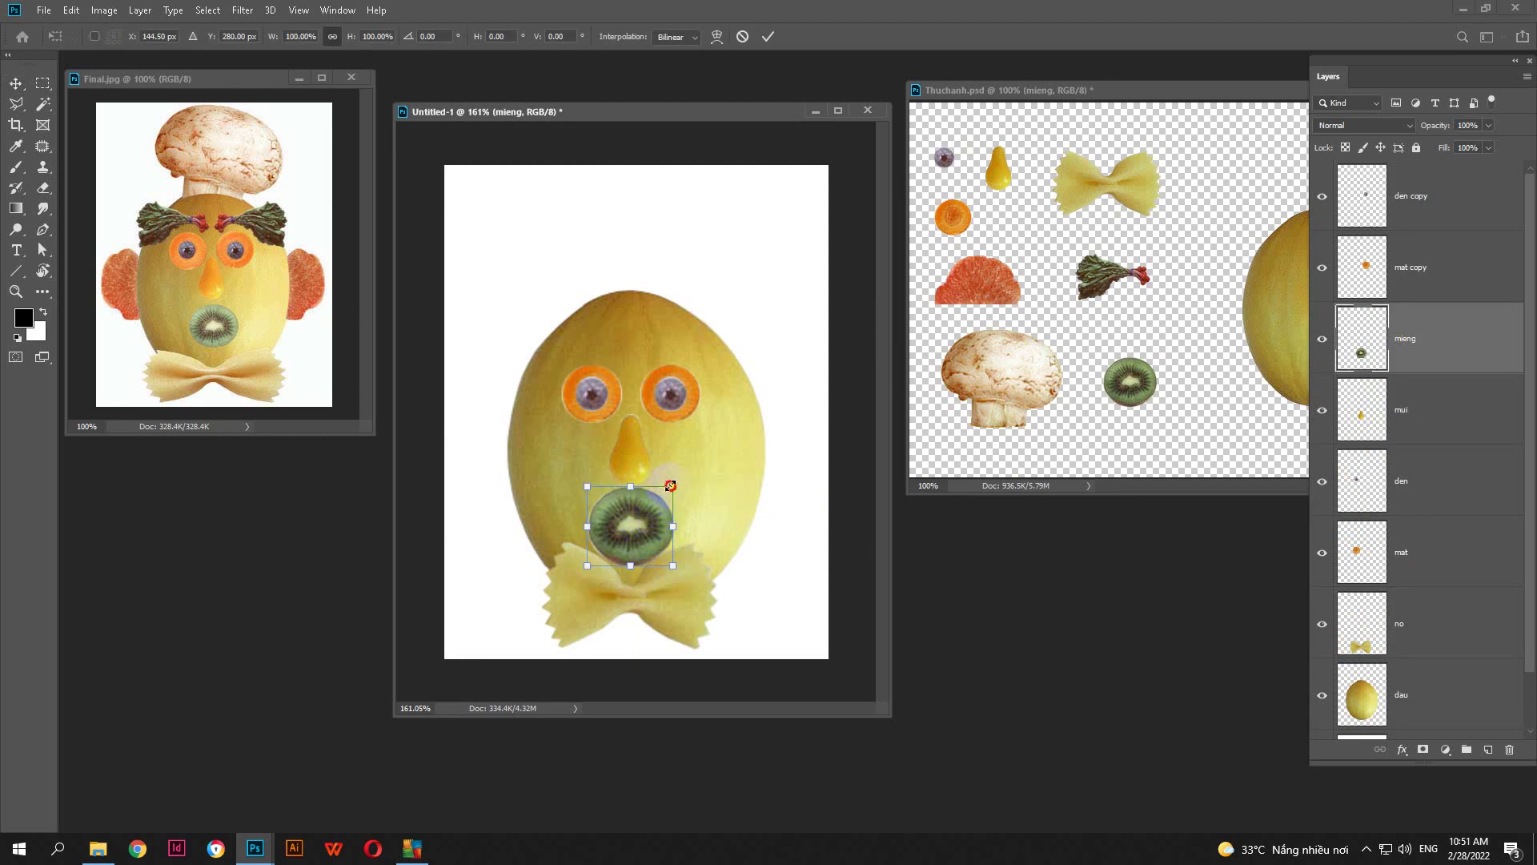
{"action": "mouse_move", "coordinate": [670, 485]}
{"action": "left_mouse_down"}
{"action": "mouse_move", "coordinate": [651, 471]}
{"action": "mouse_move", "coordinate": [647, 505]}
{"action": "mouse_move", "coordinate": [665, 488]}
{"action": "mouse_move", "coordinate": [652, 512]}
{"action": "mouse_move", "coordinate": [675, 486]}
{"action": "left_mouse_up"}
{"action": "key", "text": "Return"}
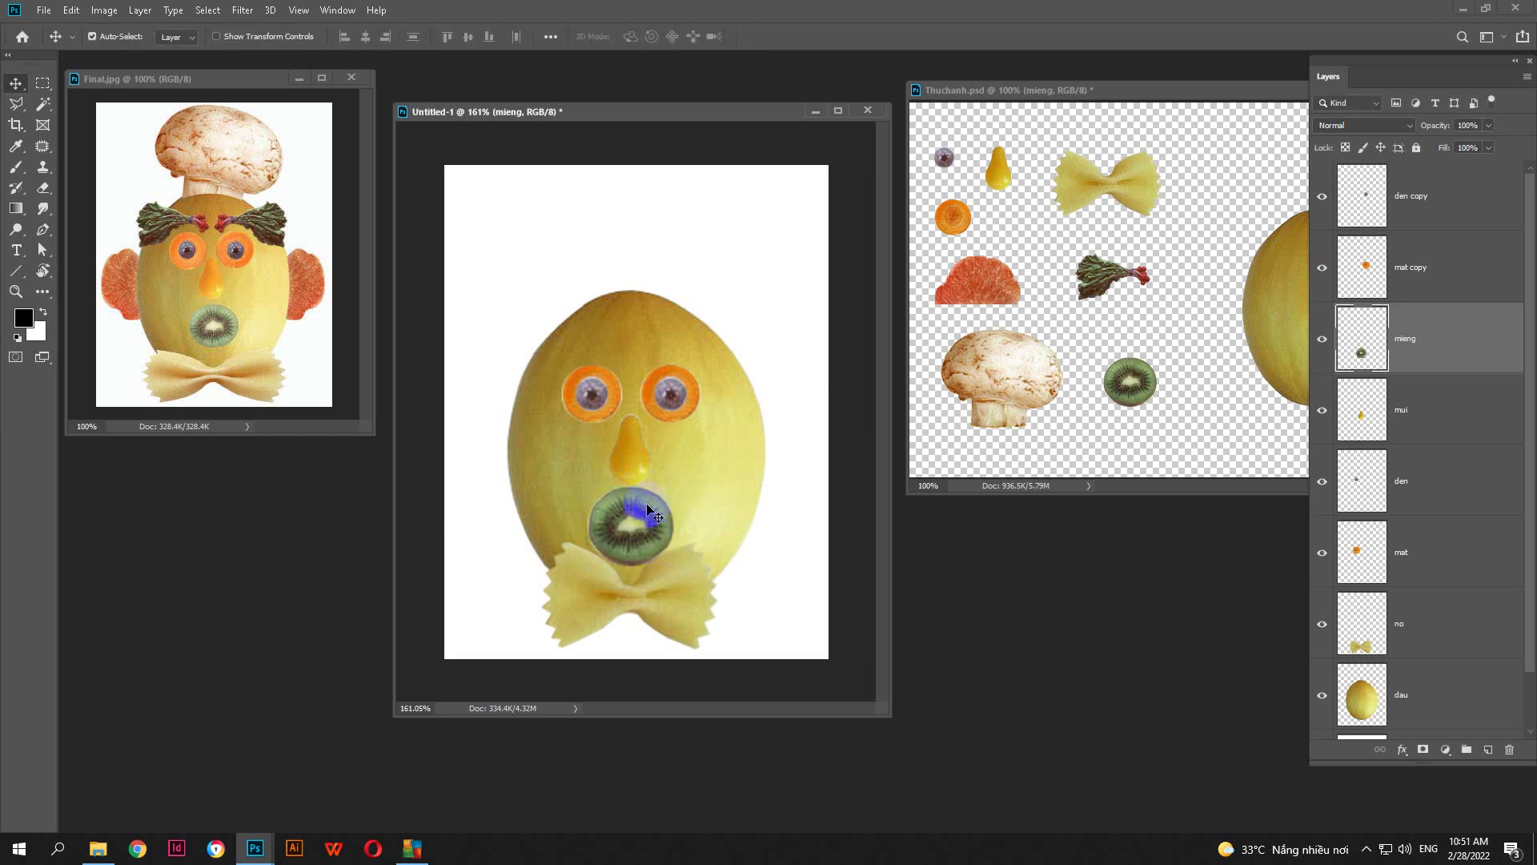
Scale the kiwi mouth down slightly with its aspect ratio maintained and position it centred between nose and bow tie
{"action": "key", "text": "ctrl+t"}
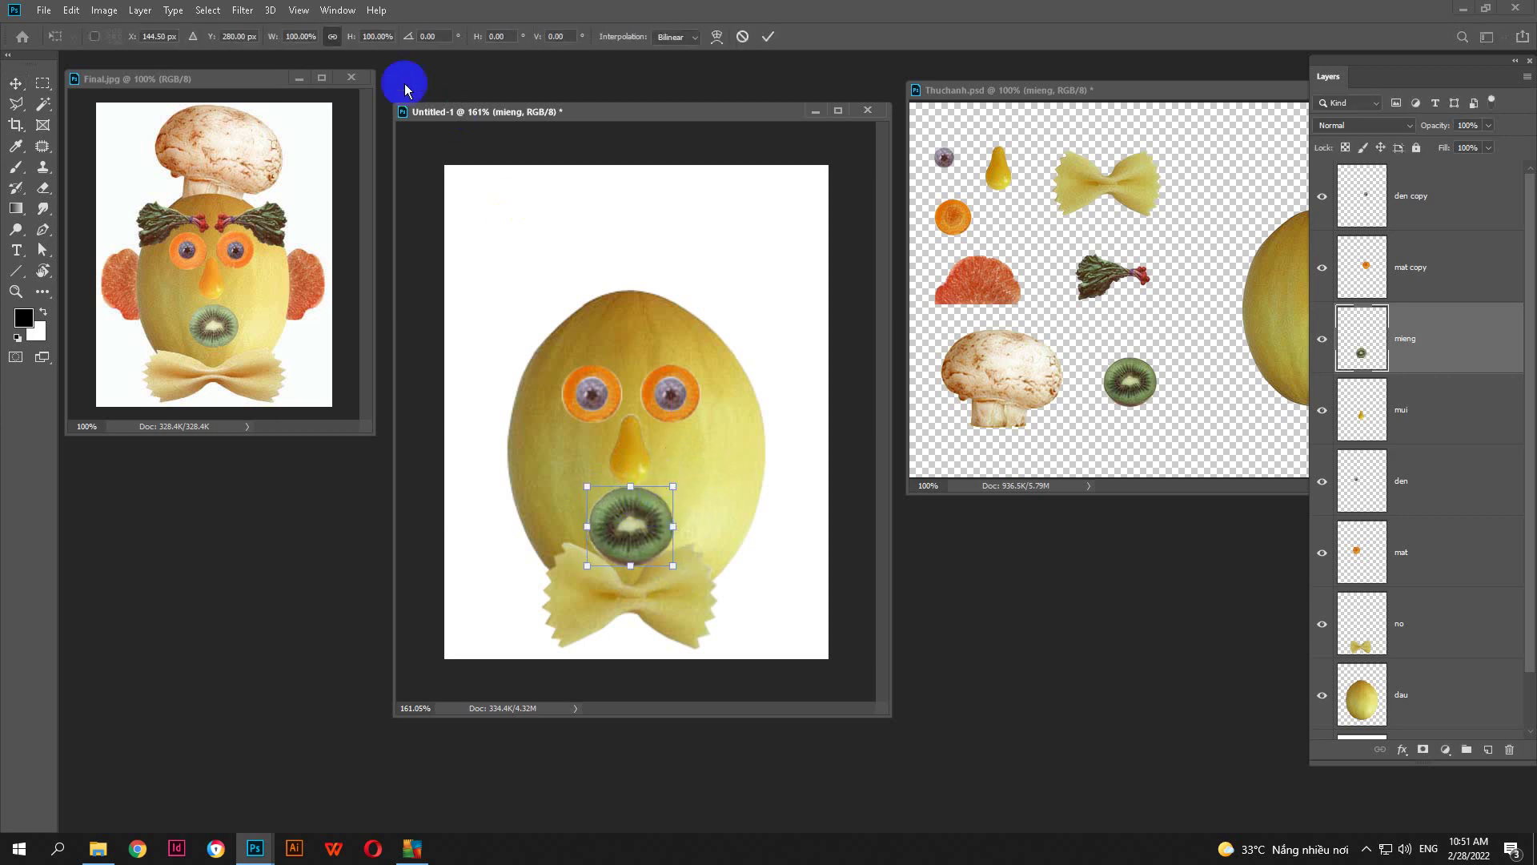
{"action": "left_click", "coordinate": [332, 37]}
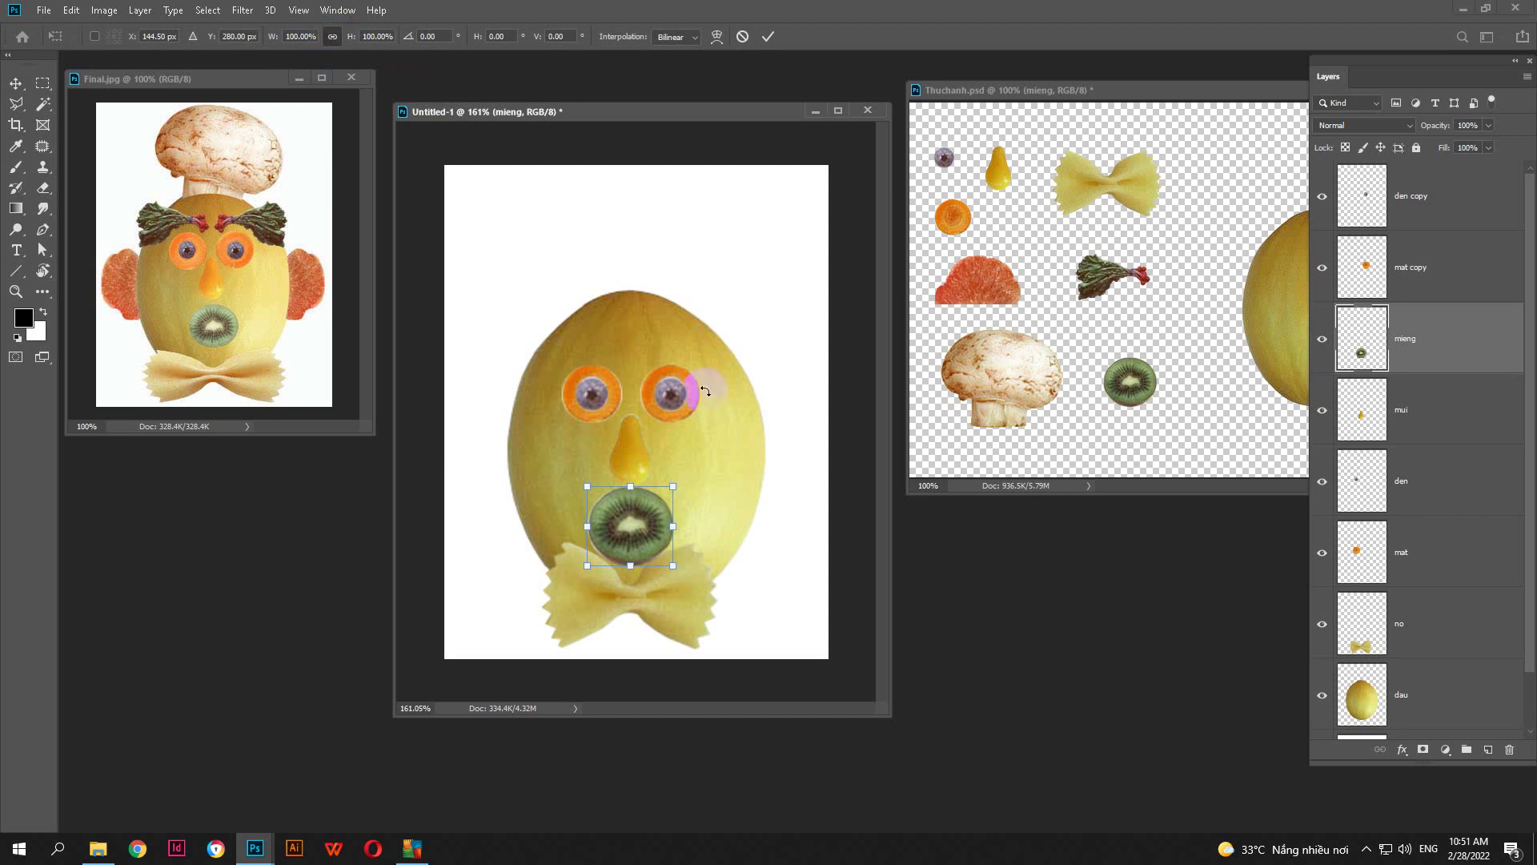
{"action": "left_click_drag", "start_coordinate": [671, 486], "coordinate": [659, 527]}
{"action": "key", "text": "Return"}
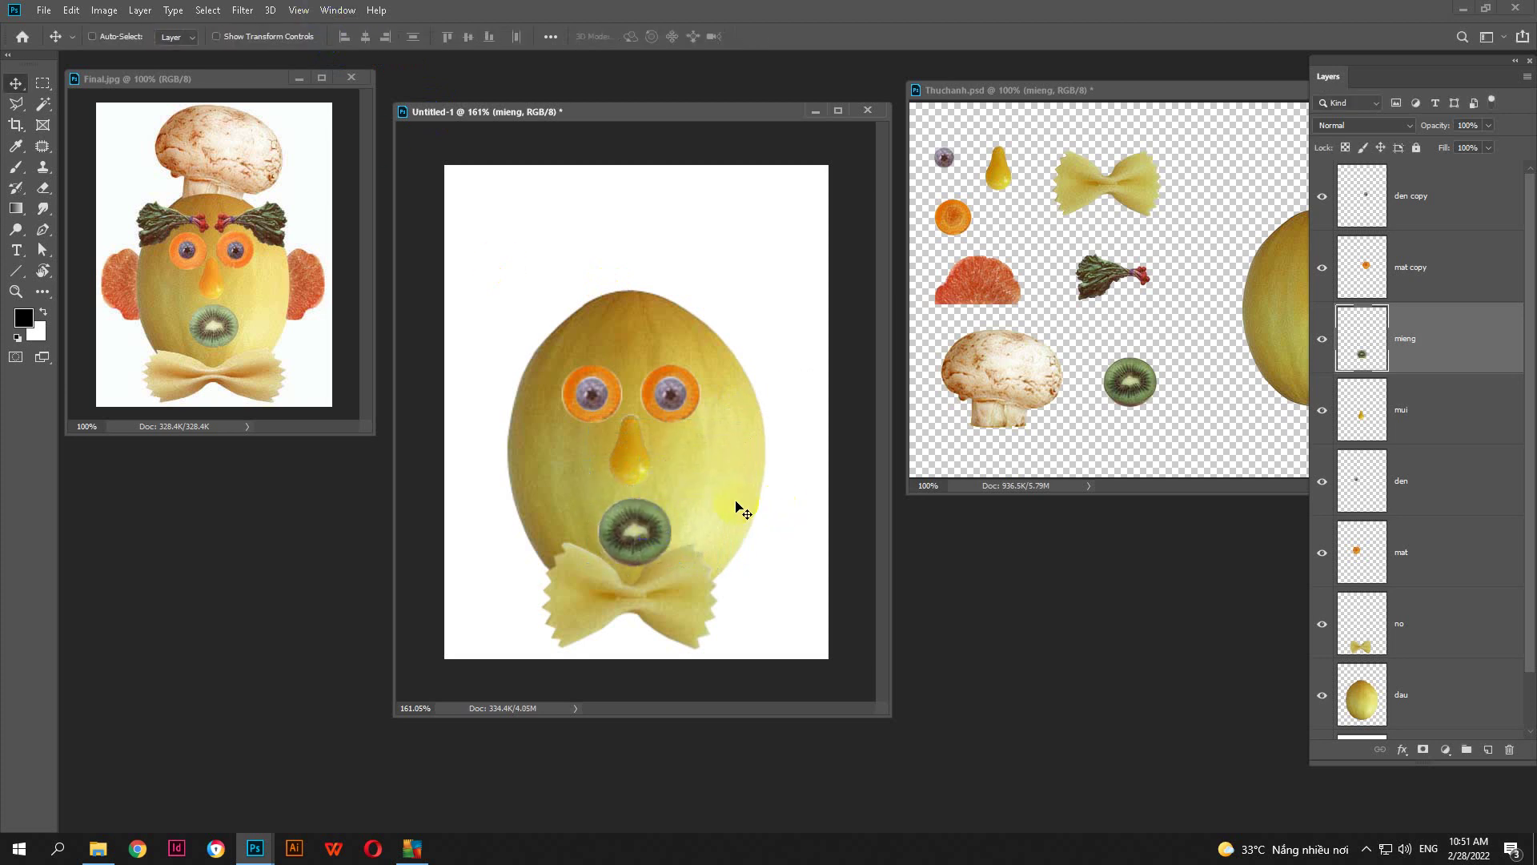
{"action": "key", "text": "ctrl+t"}
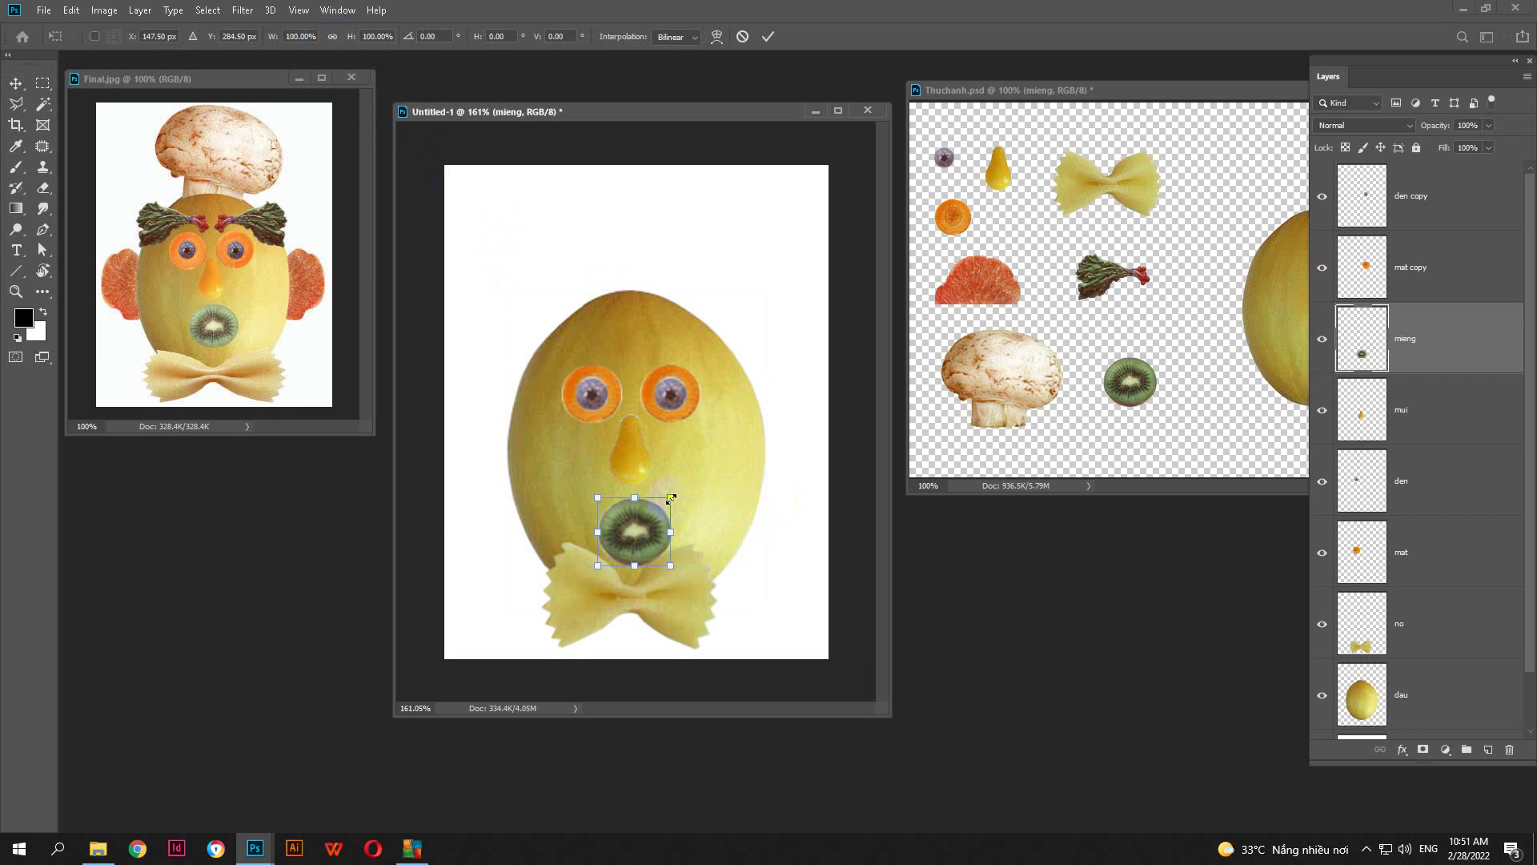
{"action": "mouse_move", "coordinate": [671, 498]}
{"action": "left_mouse_down"}
{"action": "mouse_move", "coordinate": [762, 439]}
{"action": "mouse_move", "coordinate": [689, 480]}
{"action": "left_mouse_up"}
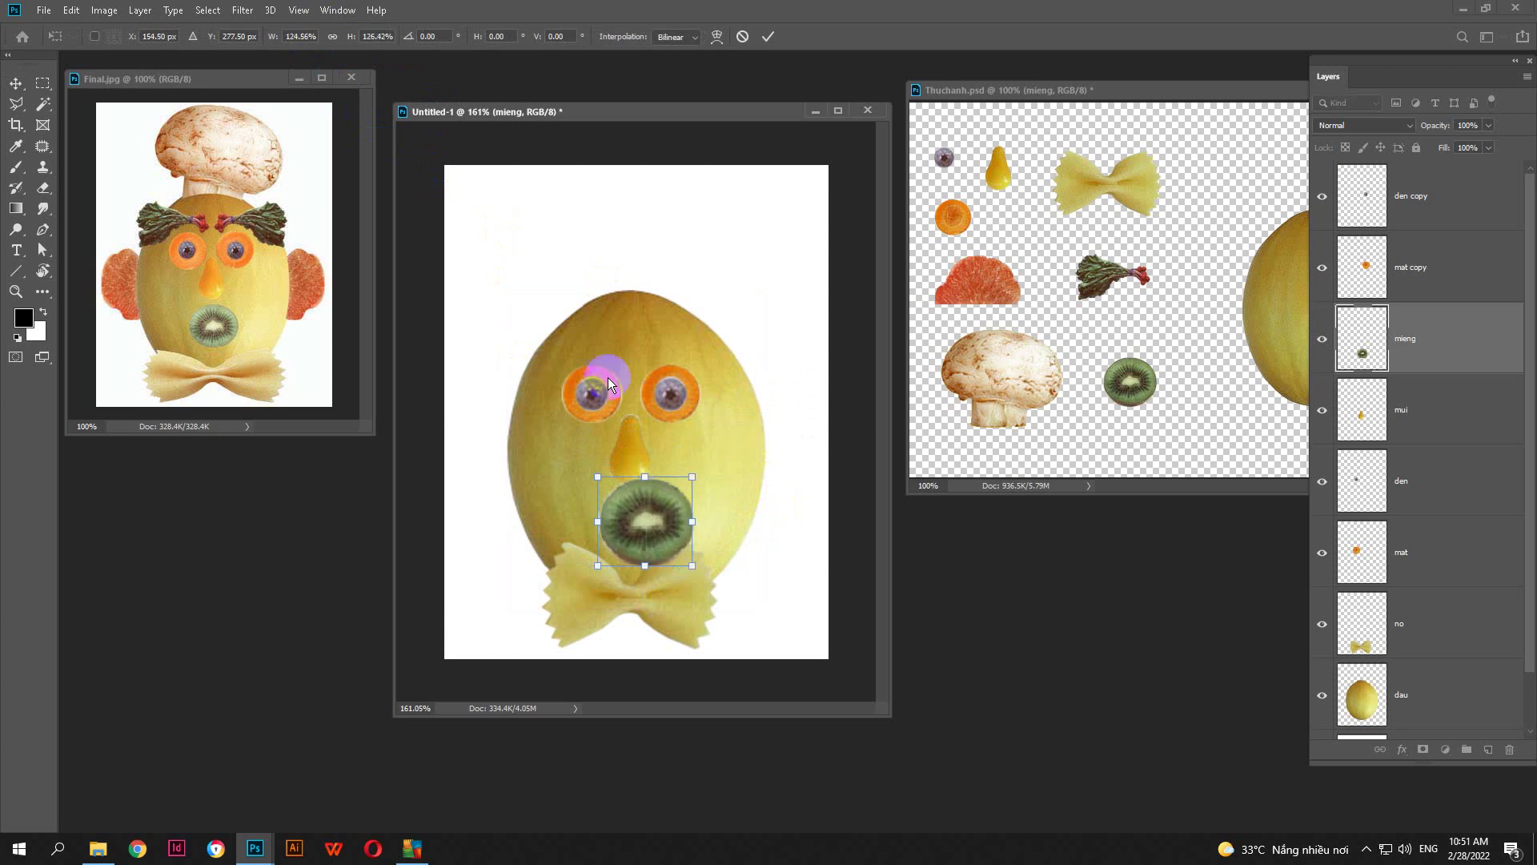
{"action": "left_click", "coordinate": [331, 36]}
{"action": "left_click", "coordinate": [593, 394]}
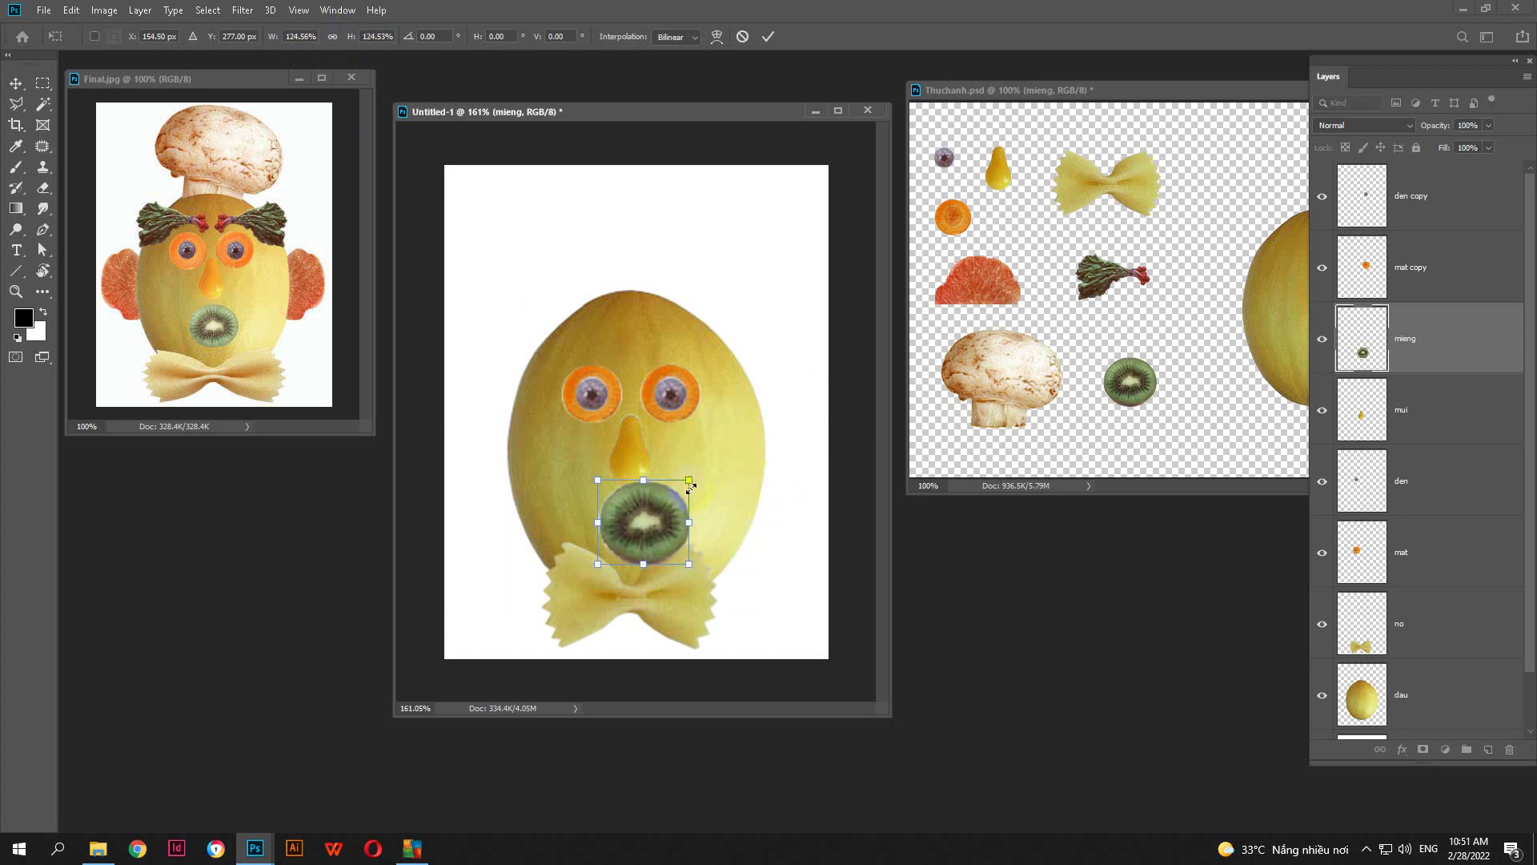
{"action": "left_click_drag", "start_coordinate": [686, 525], "coordinate": [678, 518]}
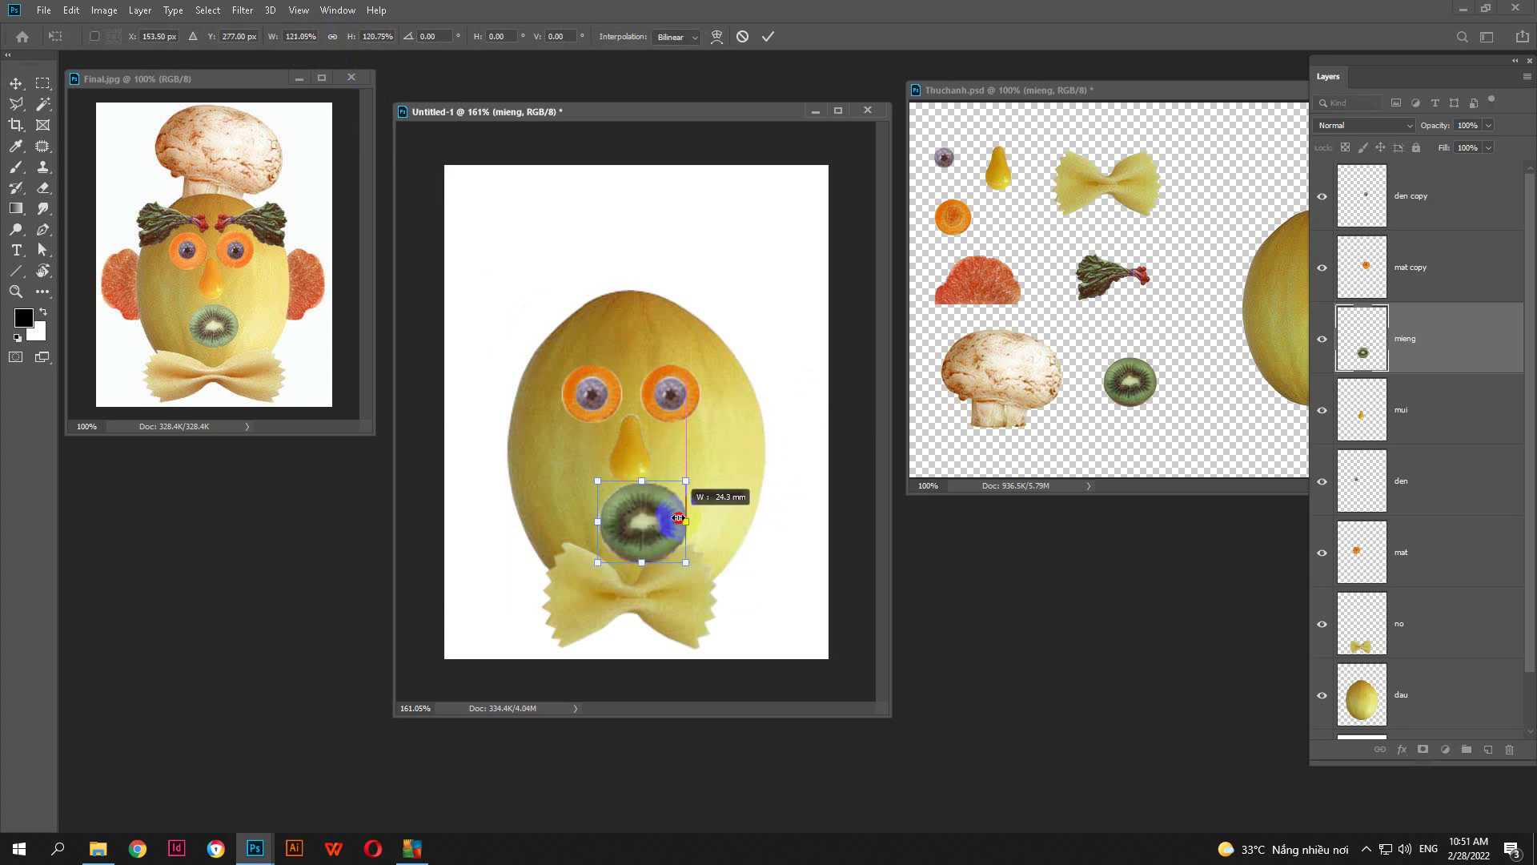
{"action": "left_click", "coordinate": [332, 38]}
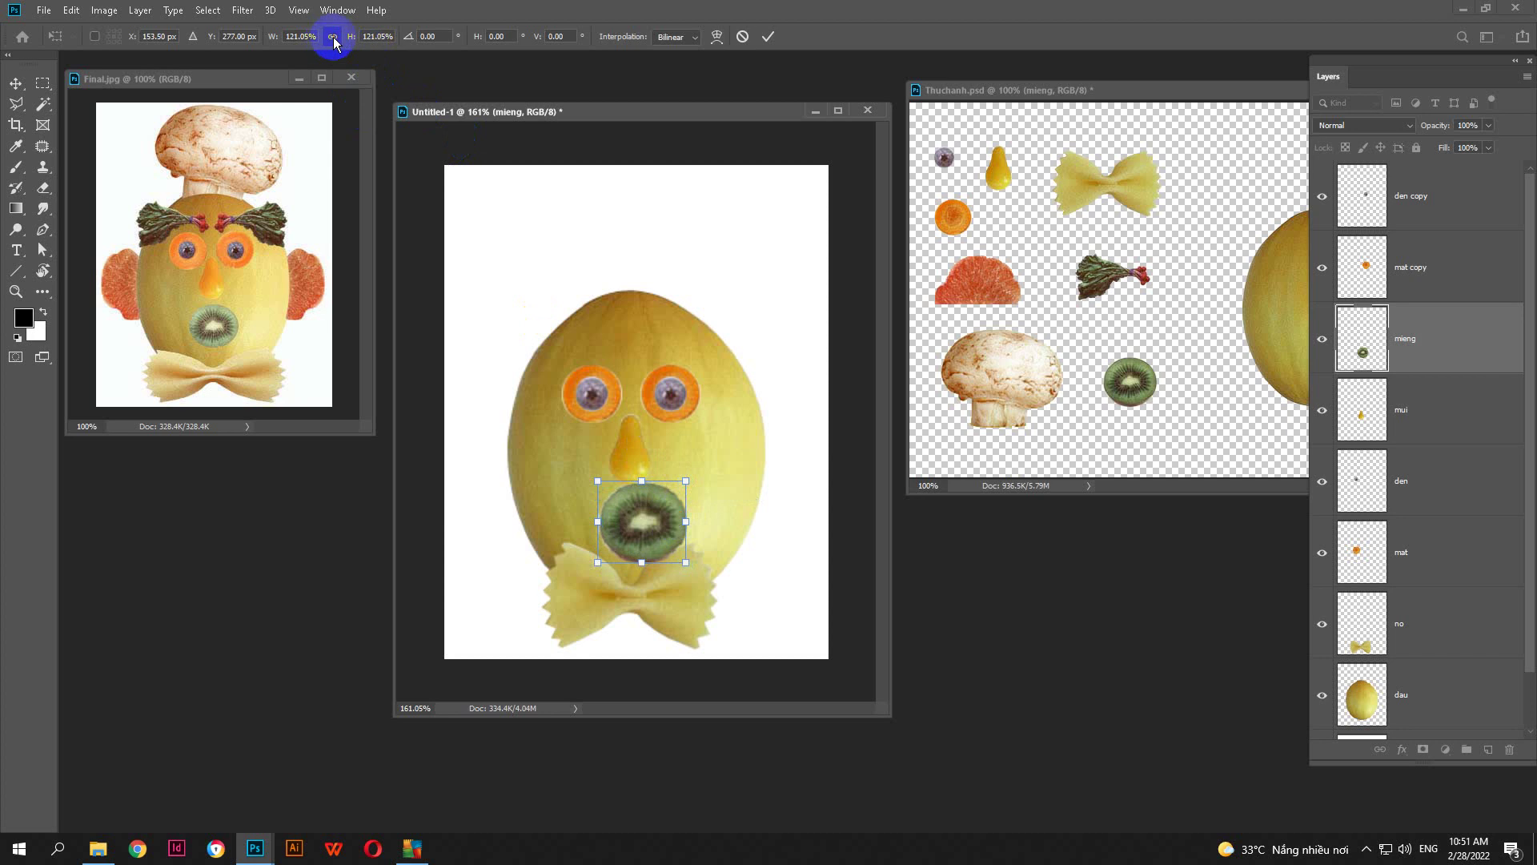
{"action": "left_click", "coordinate": [334, 40]}
{"action": "left_click", "coordinate": [659, 490]}
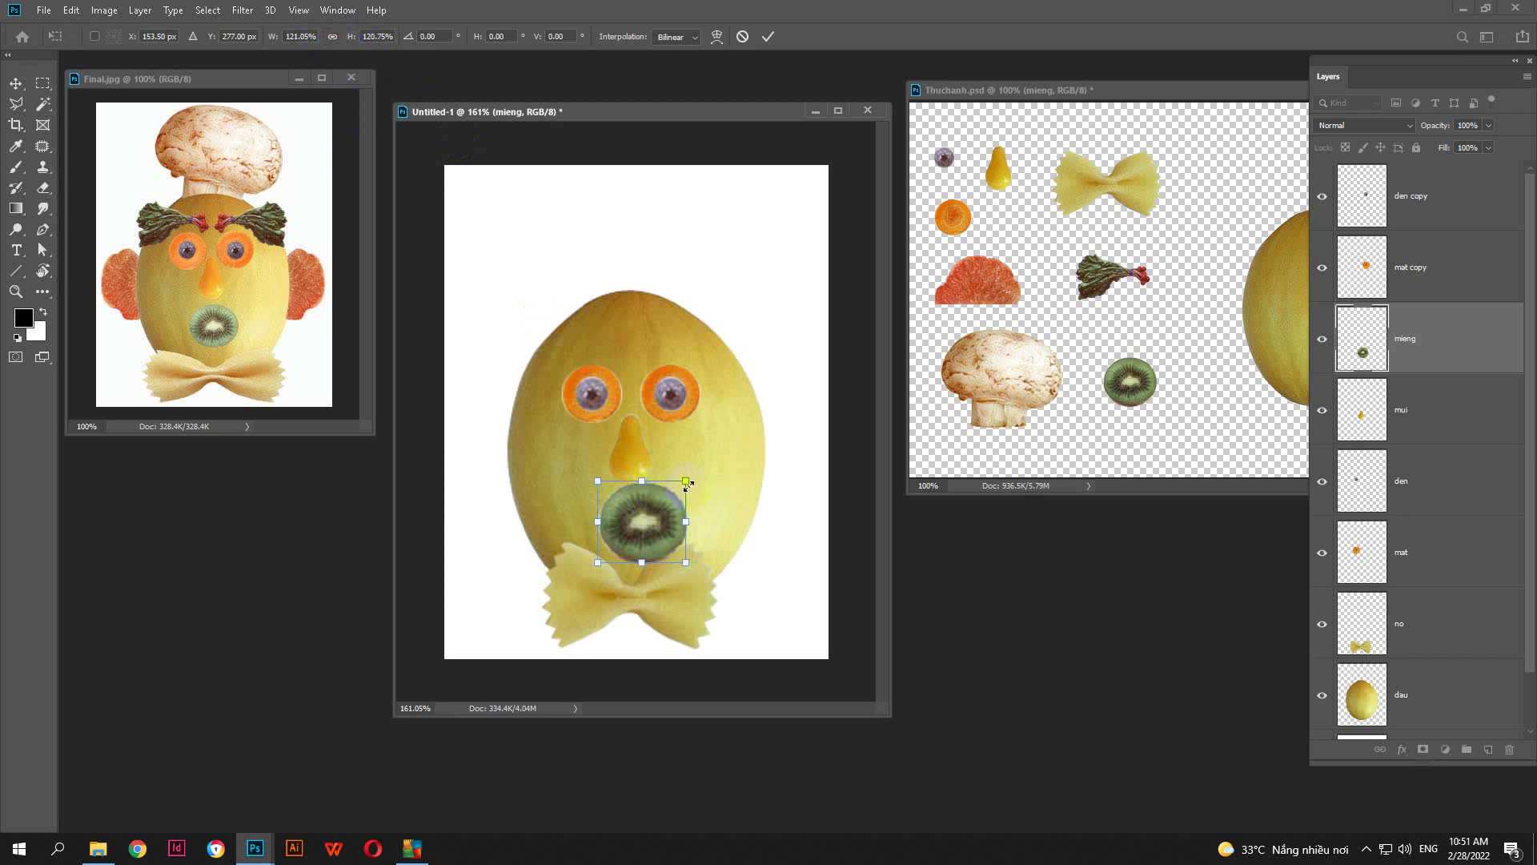
{"action": "mouse_move", "coordinate": [687, 483]}
{"action": "left_mouse_down"}
{"action": "mouse_move", "coordinate": [664, 494]}
{"action": "mouse_move", "coordinate": [708, 469]}
{"action": "mouse_move", "coordinate": [650, 471]}
{"action": "mouse_move", "coordinate": [798, 473]}
{"action": "mouse_move", "coordinate": [688, 477]}
{"action": "left_mouse_up"}
{"action": "key", "text": "Return"}
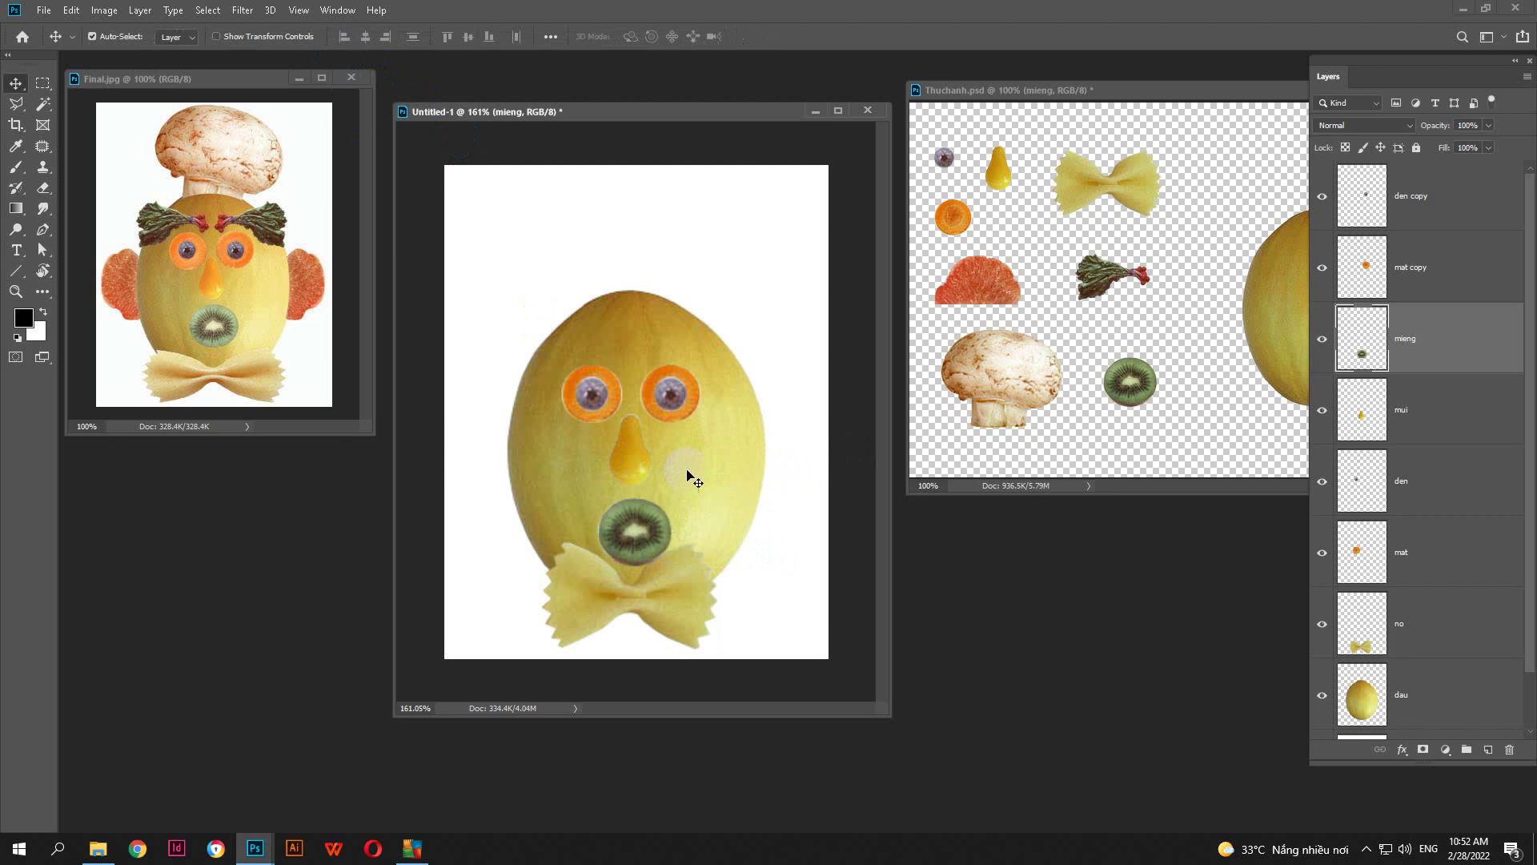
Shift the kiwi mouth slightly left and the bow tie slightly right to centre them beneath the nose
{"action": "left_click_drag", "start_coordinate": [642, 554], "coordinate": [649, 542]}
{"action": "left_click_drag", "start_coordinate": [634, 592], "coordinate": [632, 549]}
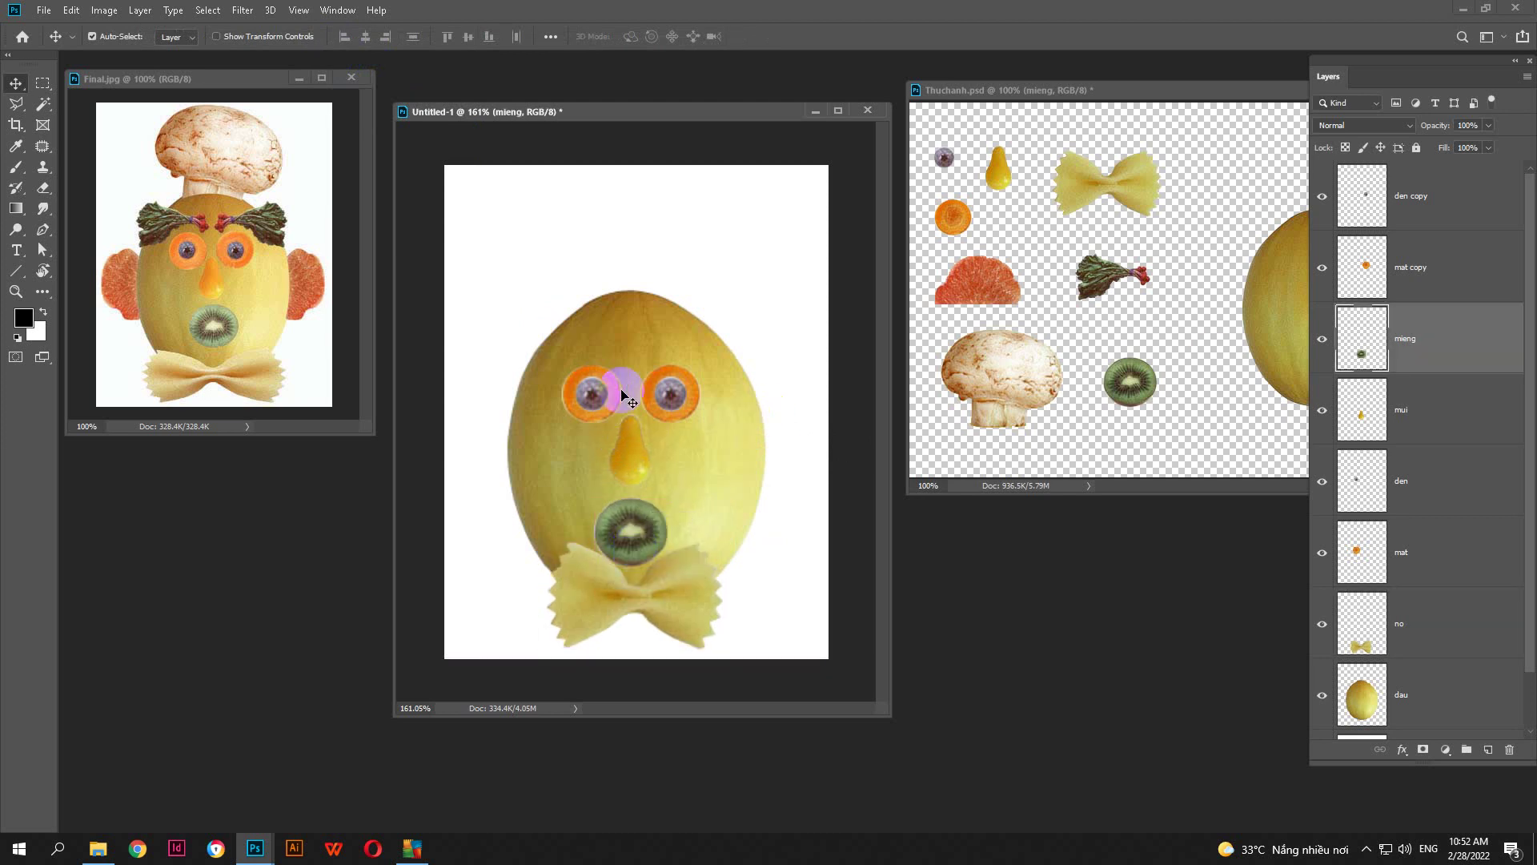
Nudge the den and mat layers together slightly left so the left eye sits a little farther from the nose
{"action": "left_click", "coordinate": [594, 390]}
{"action": "left_click", "coordinate": [1362, 400], "text": "ctrl"}
{"action": "left_click", "coordinate": [1418, 420], "text": "ctrl"}
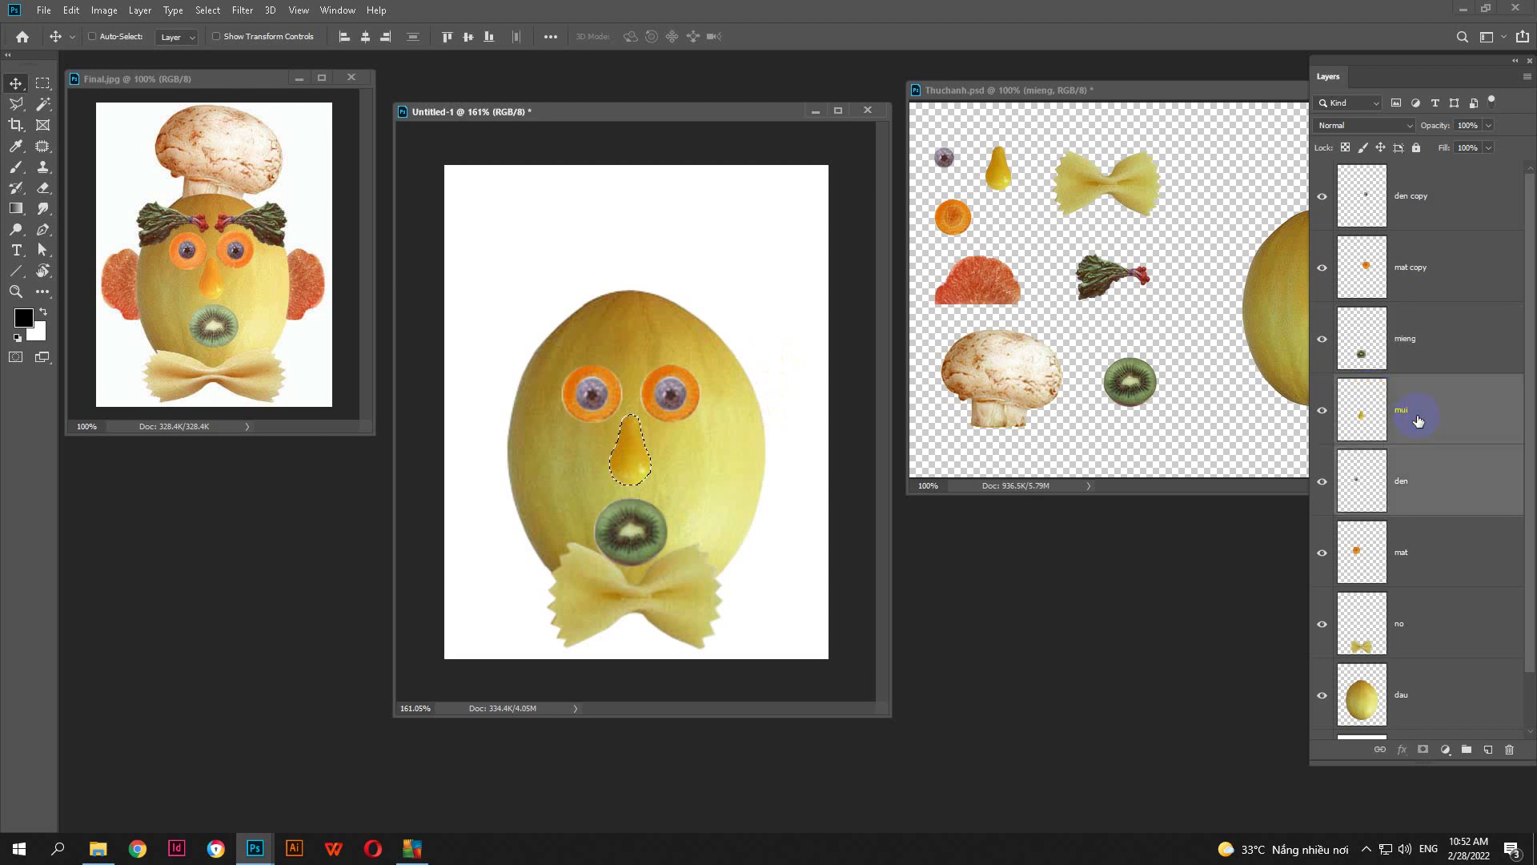
{"action": "left_click", "coordinate": [1424, 485]}
{"action": "left_click", "coordinate": [1432, 556], "text": "ctrl"}
{"action": "key", "text": "Left"}
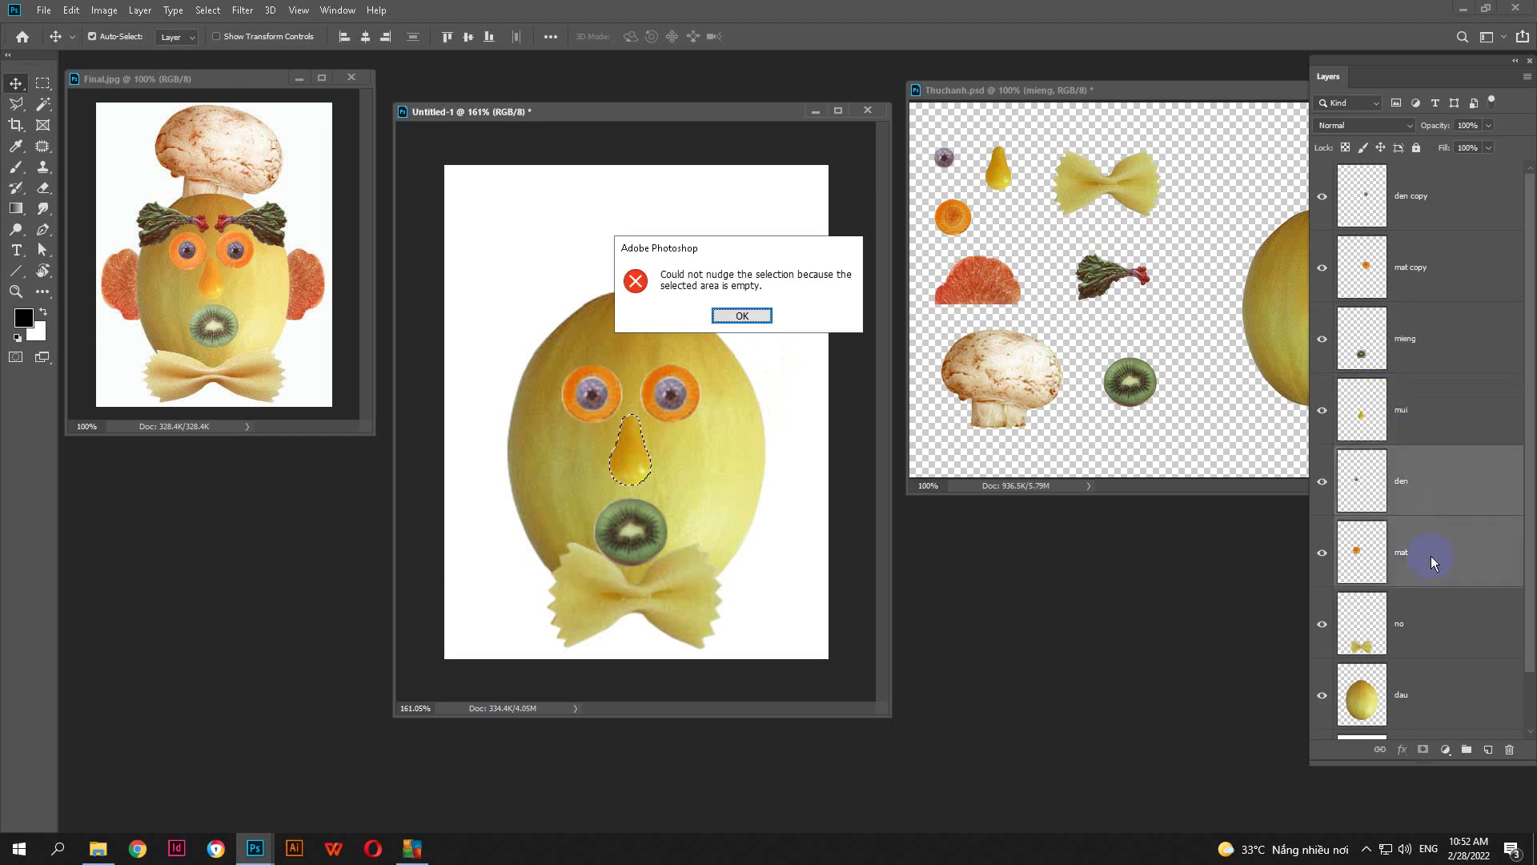
{"action": "key", "text": "Return"}
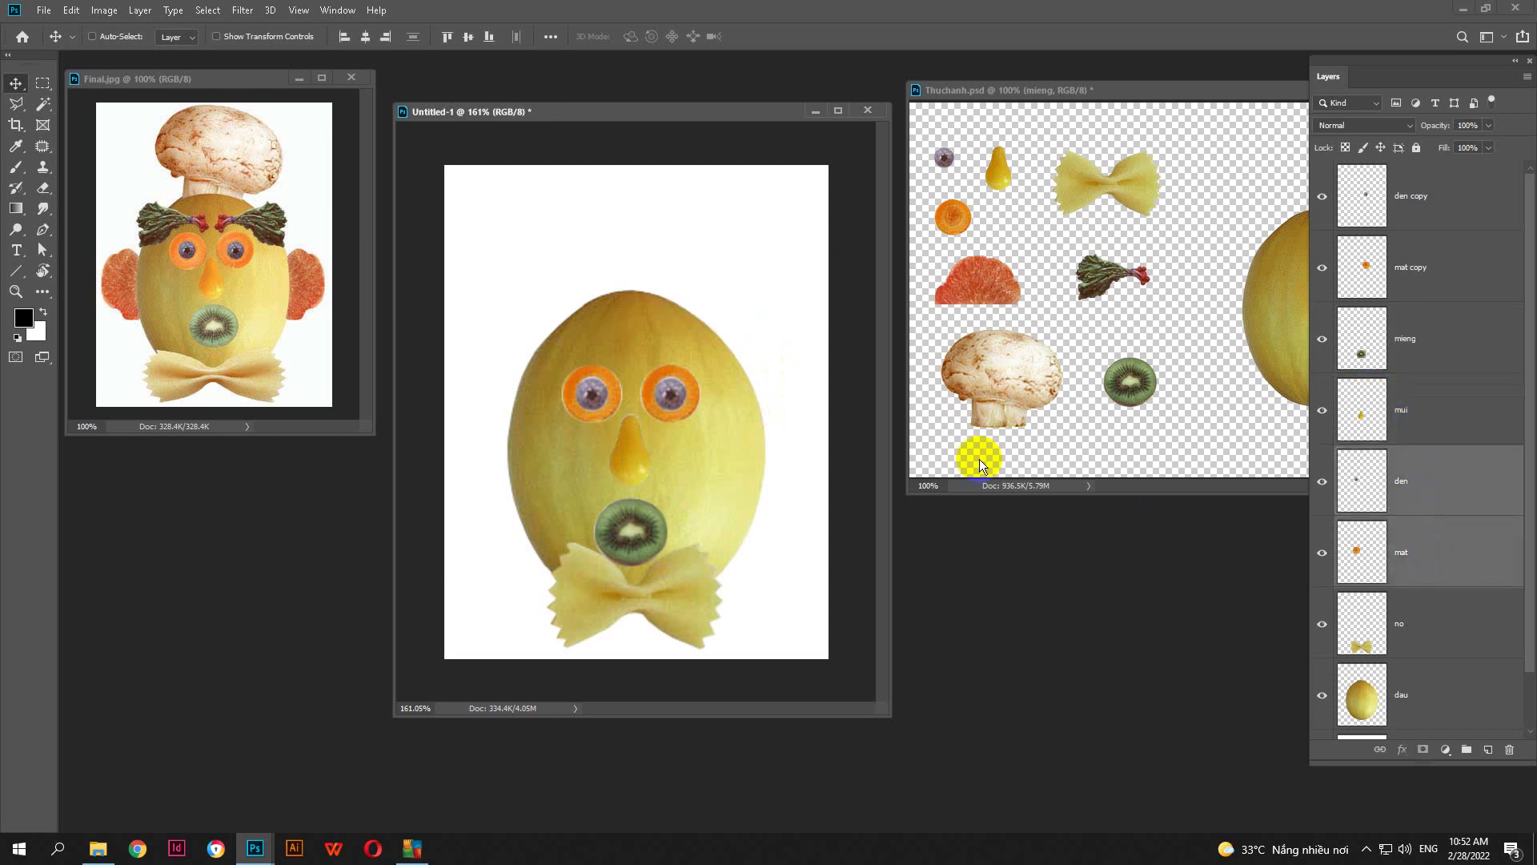
{"action": "left_click", "coordinate": [1432, 571]}
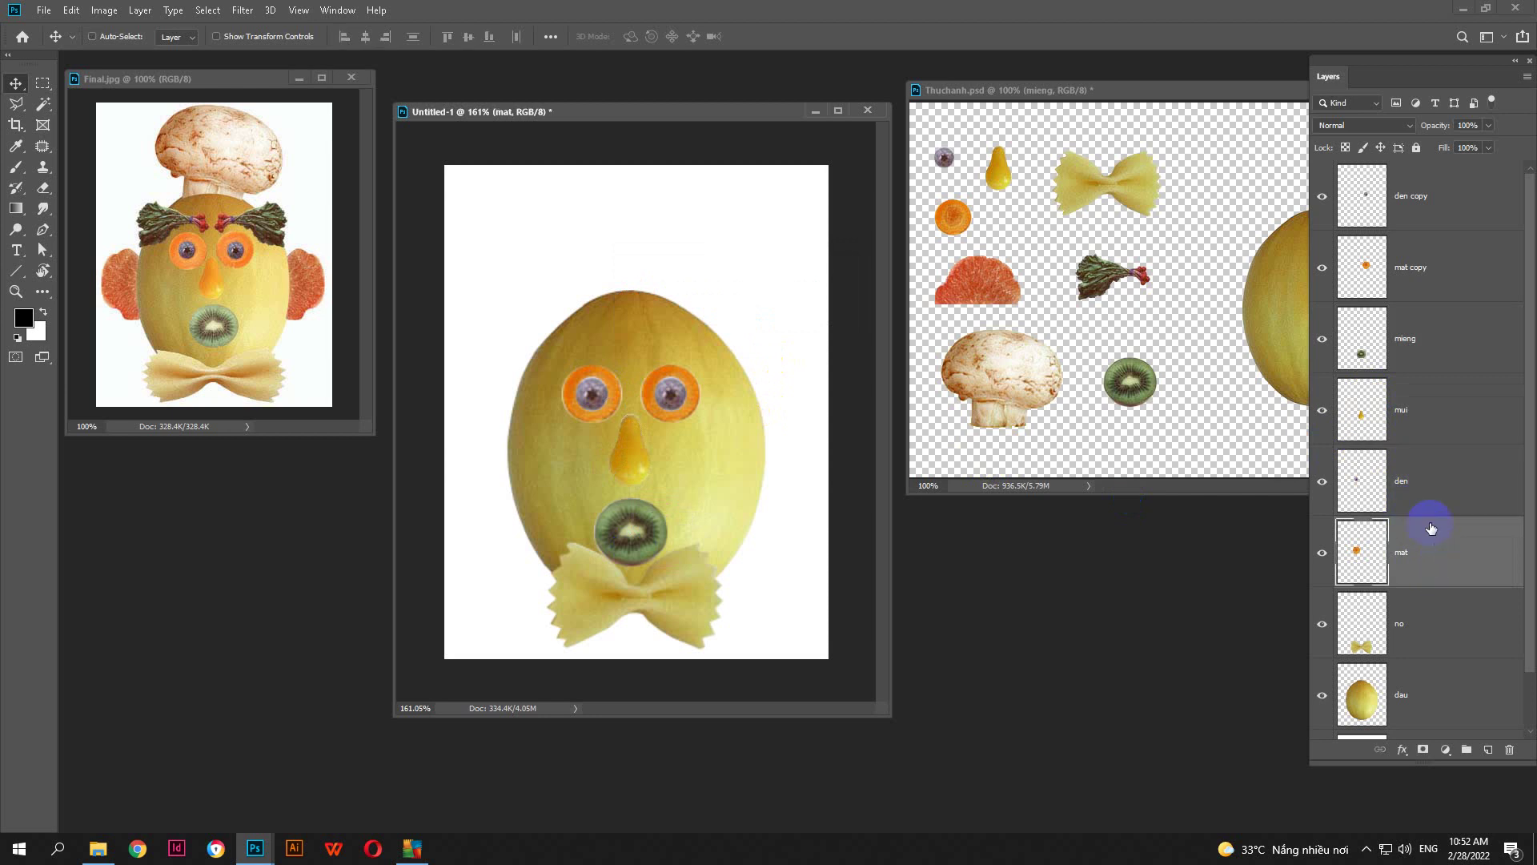
{"action": "left_click", "coordinate": [1429, 502], "text": "ctrl"}
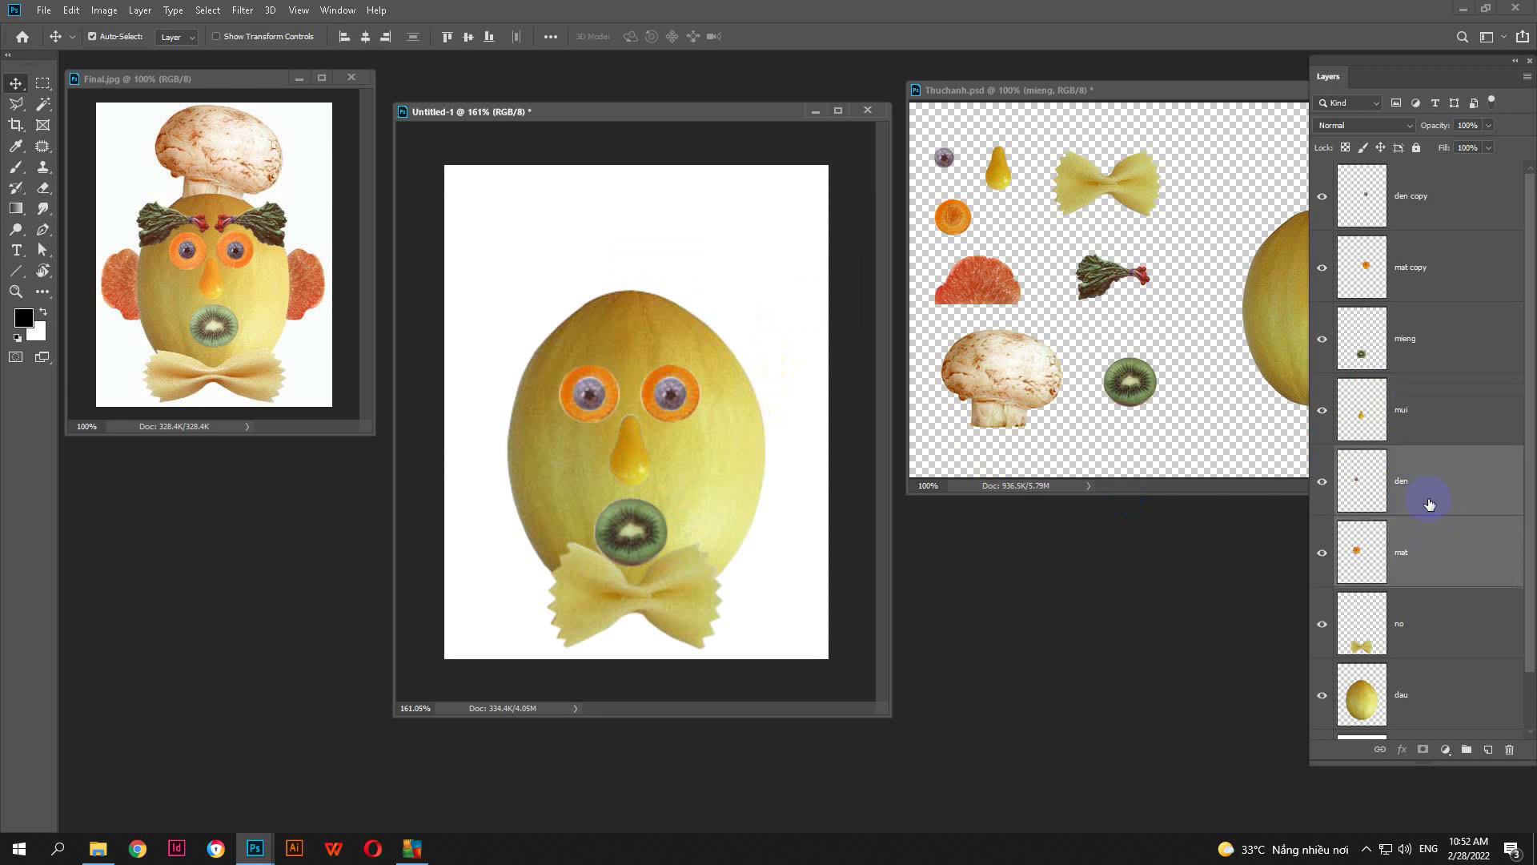
Copy the leafy sprig from Thuchanh.psd above the left eye as an eyebrow and place a horizontally flipped duplicate above the right eye
{"action": "left_click", "coordinate": [945, 320]}
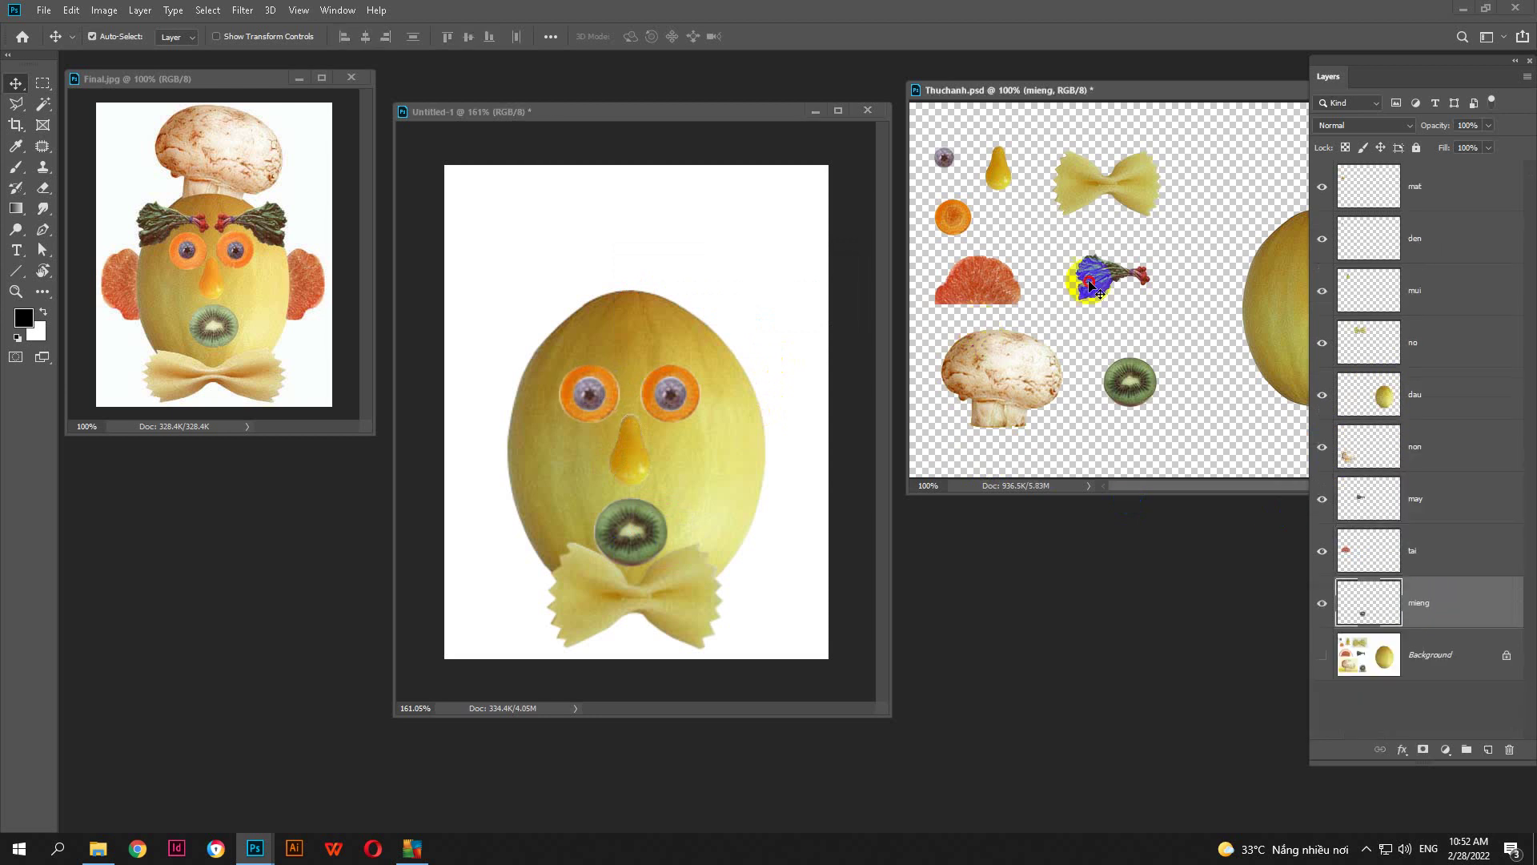
{"action": "left_click_drag", "start_coordinate": [1097, 289], "coordinate": [731, 343]}
{"action": "key", "text": "ctrl+t"}
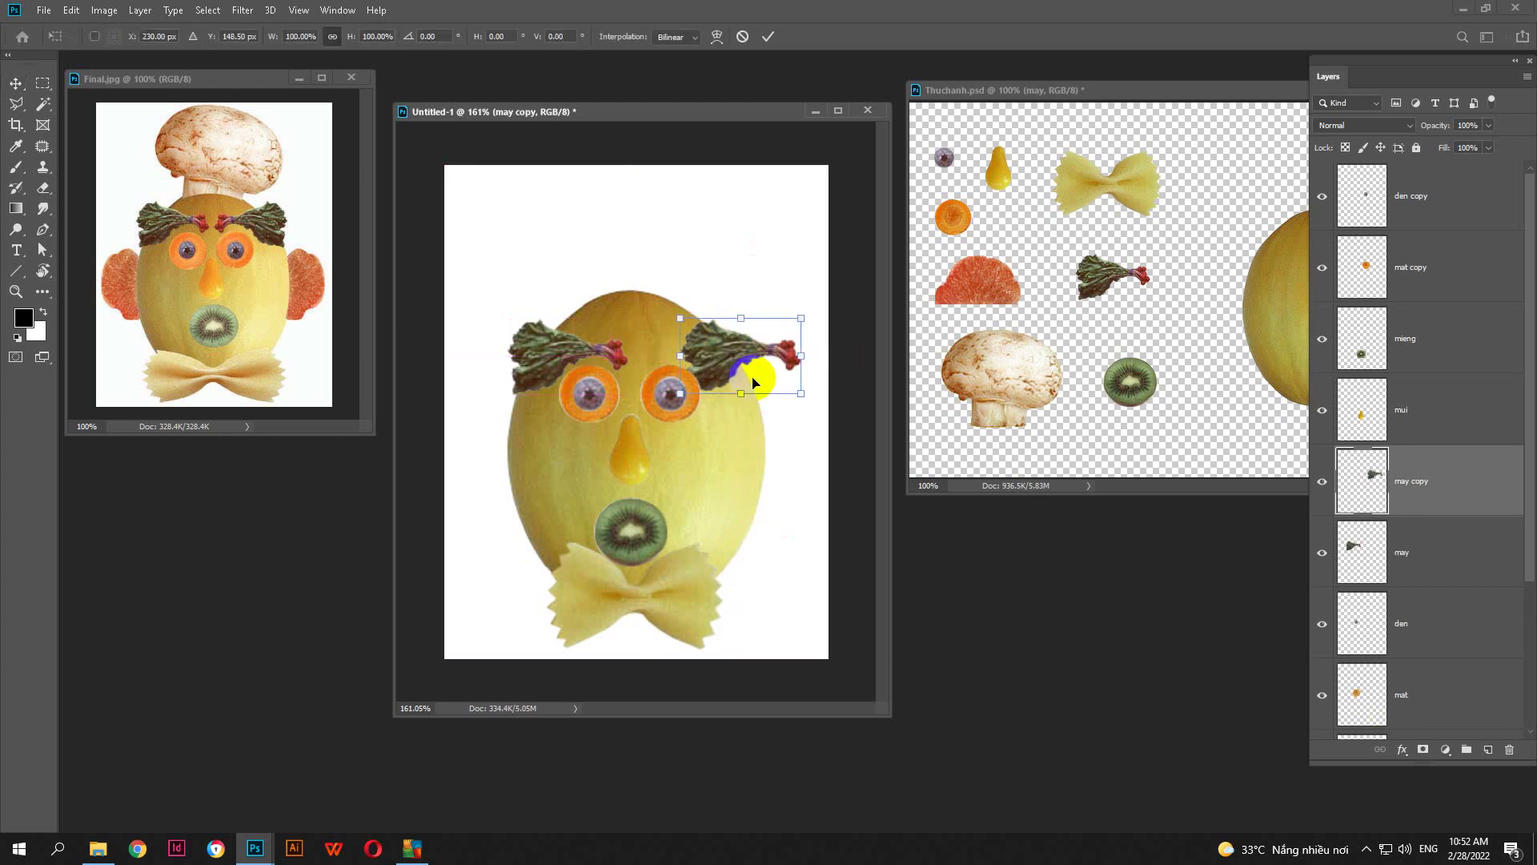
{"action": "right_click", "coordinate": [730, 352]}
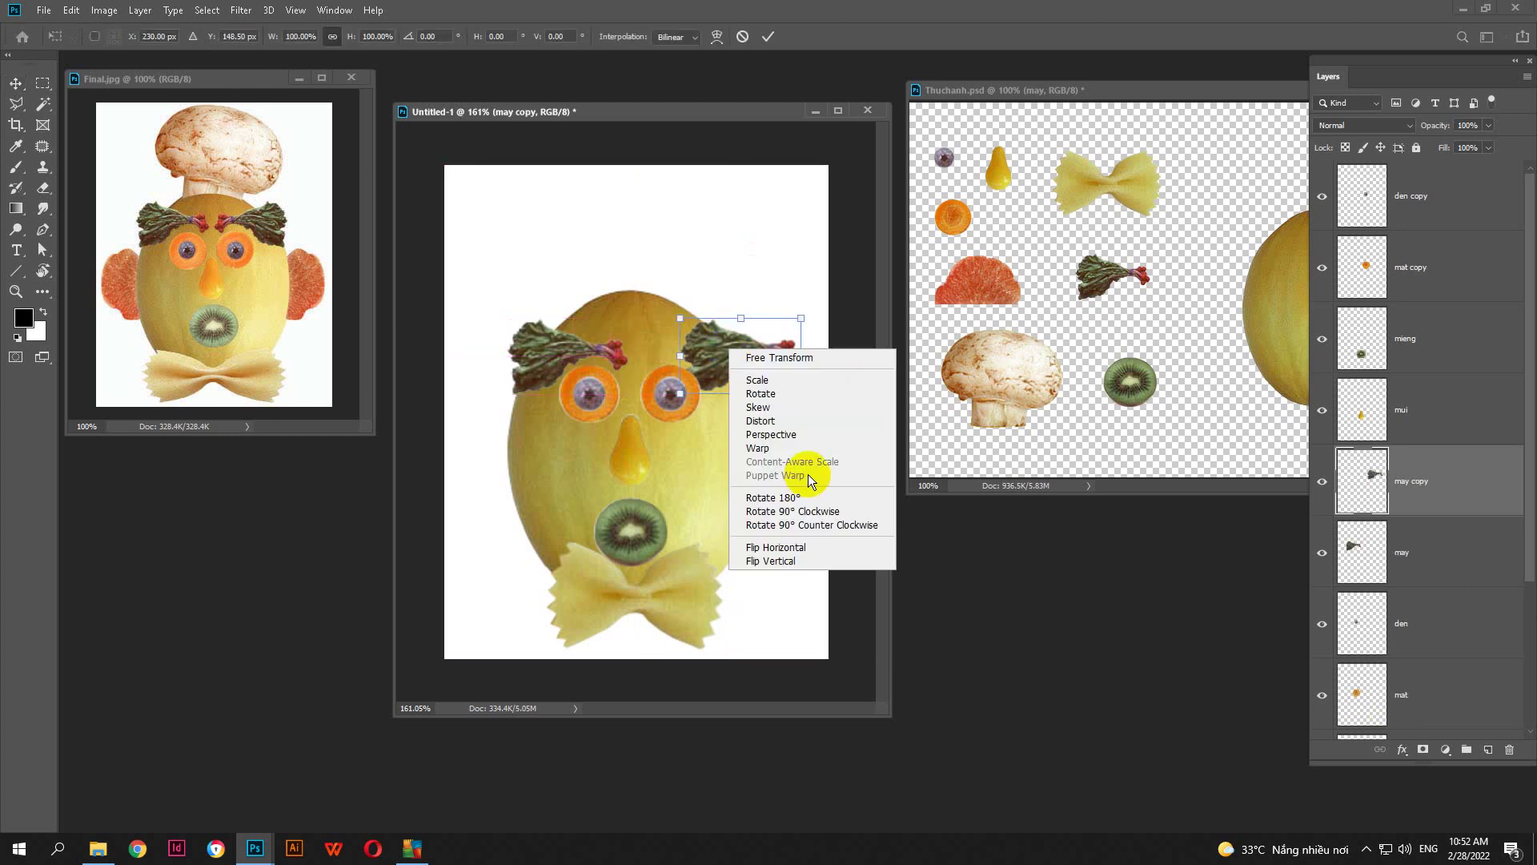
{"action": "left_click", "coordinate": [775, 548]}
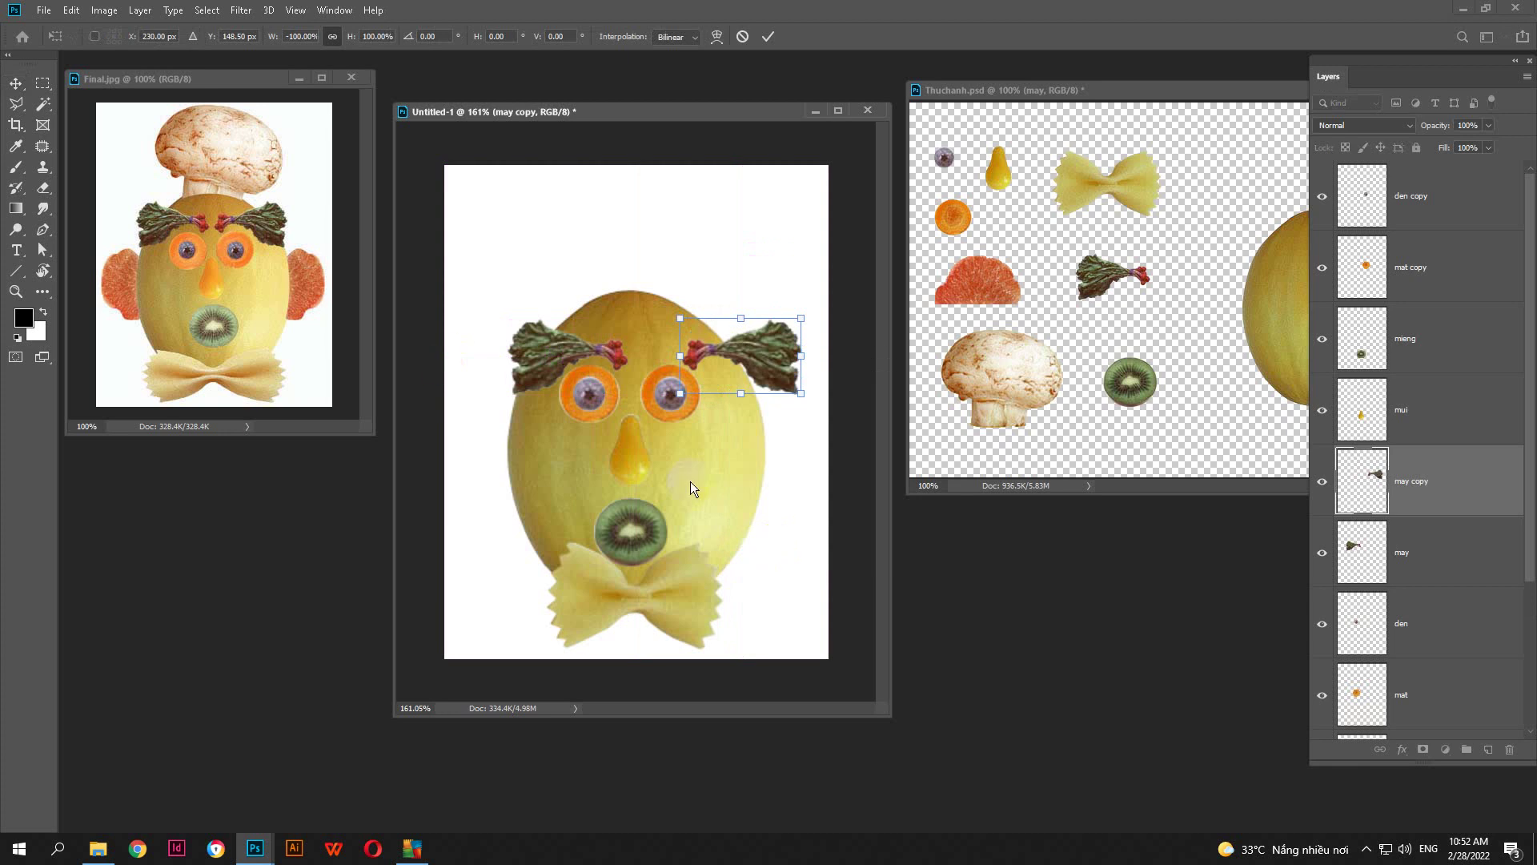
{"action": "key", "text": "Return"}
{"action": "left_click_drag", "start_coordinate": [711, 339], "coordinate": [713, 343]}
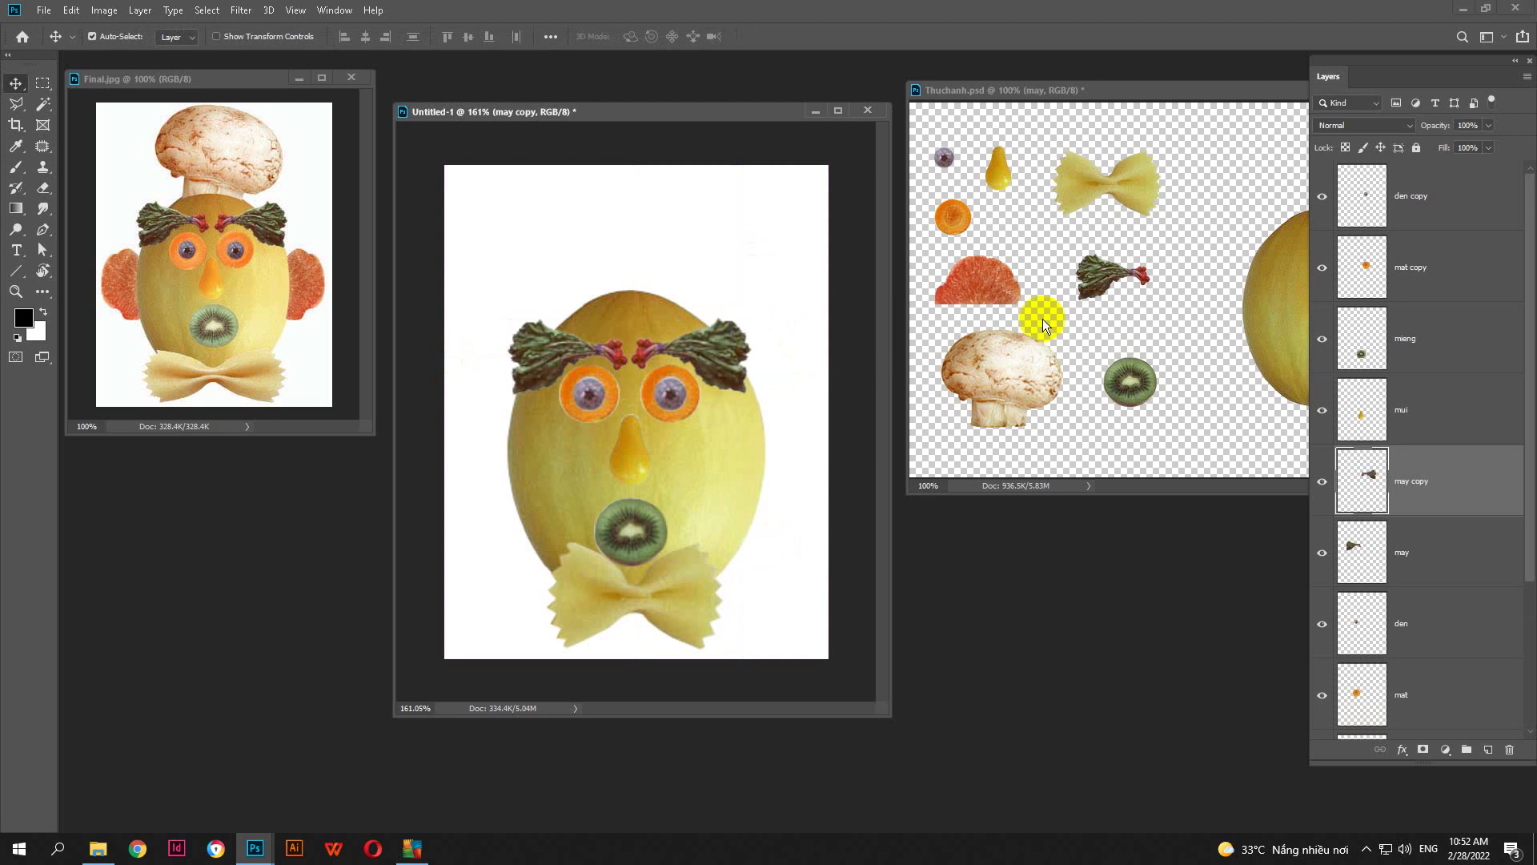
Copy the grapefruit piece from Thuchanh.psd, rotated a quarter turn counter-clockwise, onto the melon's left side as an ear
{"action": "left_click_drag", "start_coordinate": [977, 285], "coordinate": [593, 256]}
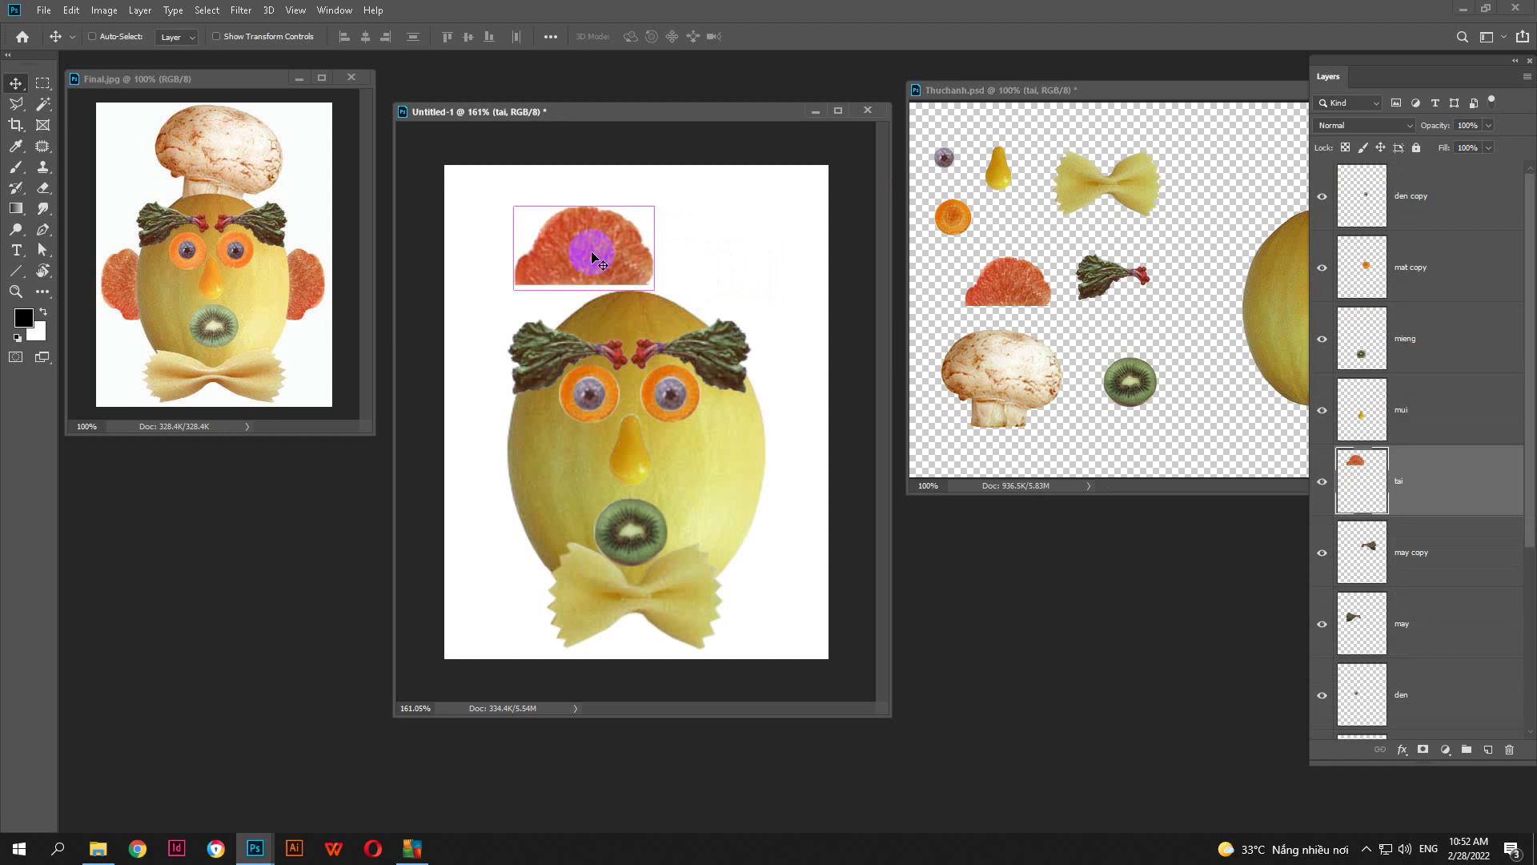
{"action": "key", "text": "ctrl+t"}
{"action": "left_click_drag", "start_coordinate": [686, 264], "coordinate": [623, 192]}
{"action": "key", "text": "Return"}
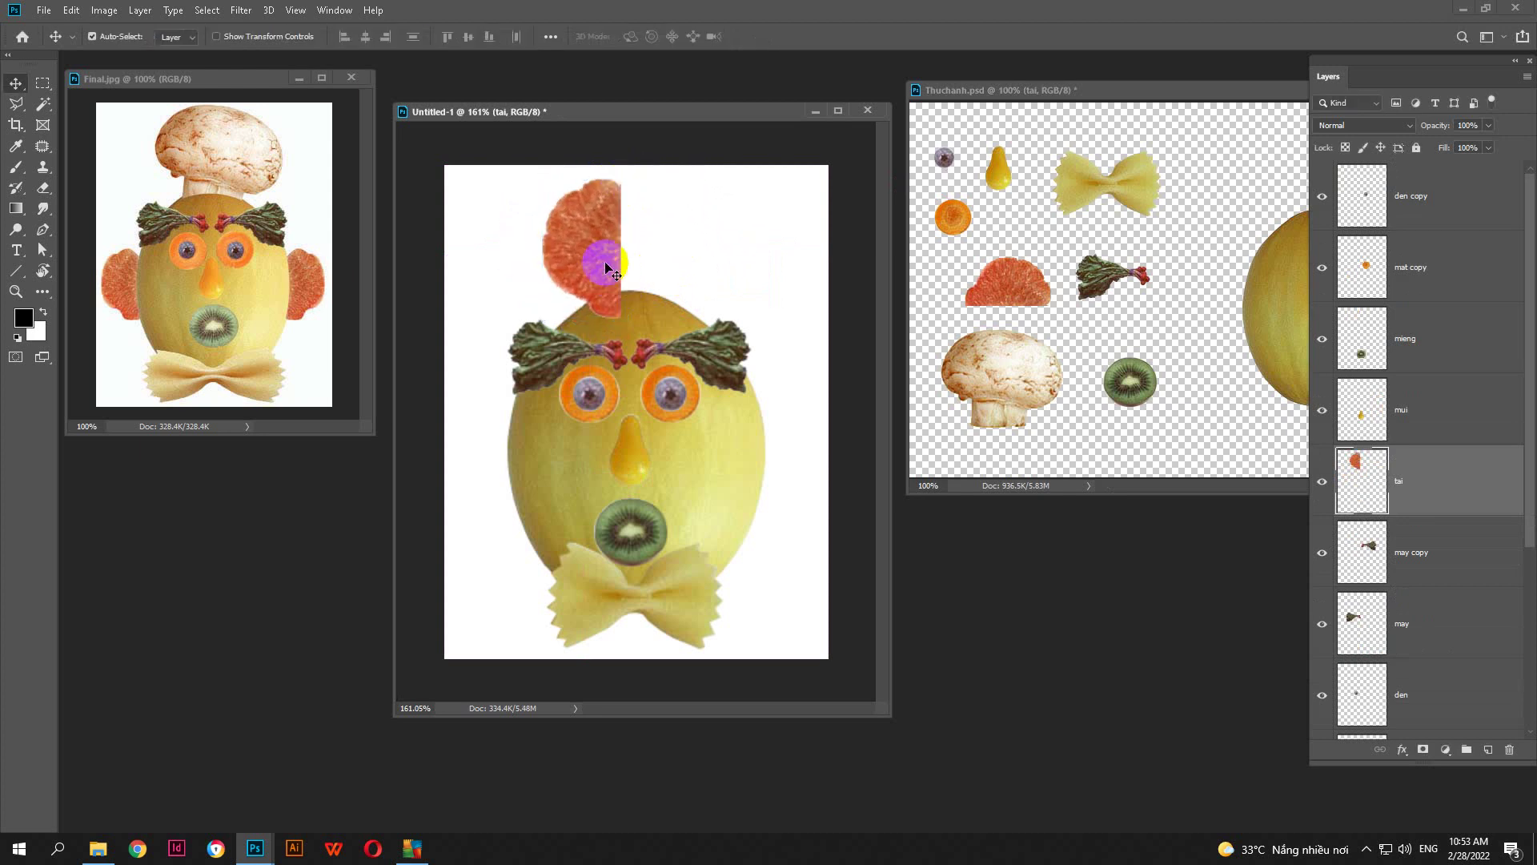
{"action": "left_click_drag", "start_coordinate": [601, 257], "coordinate": [502, 472]}
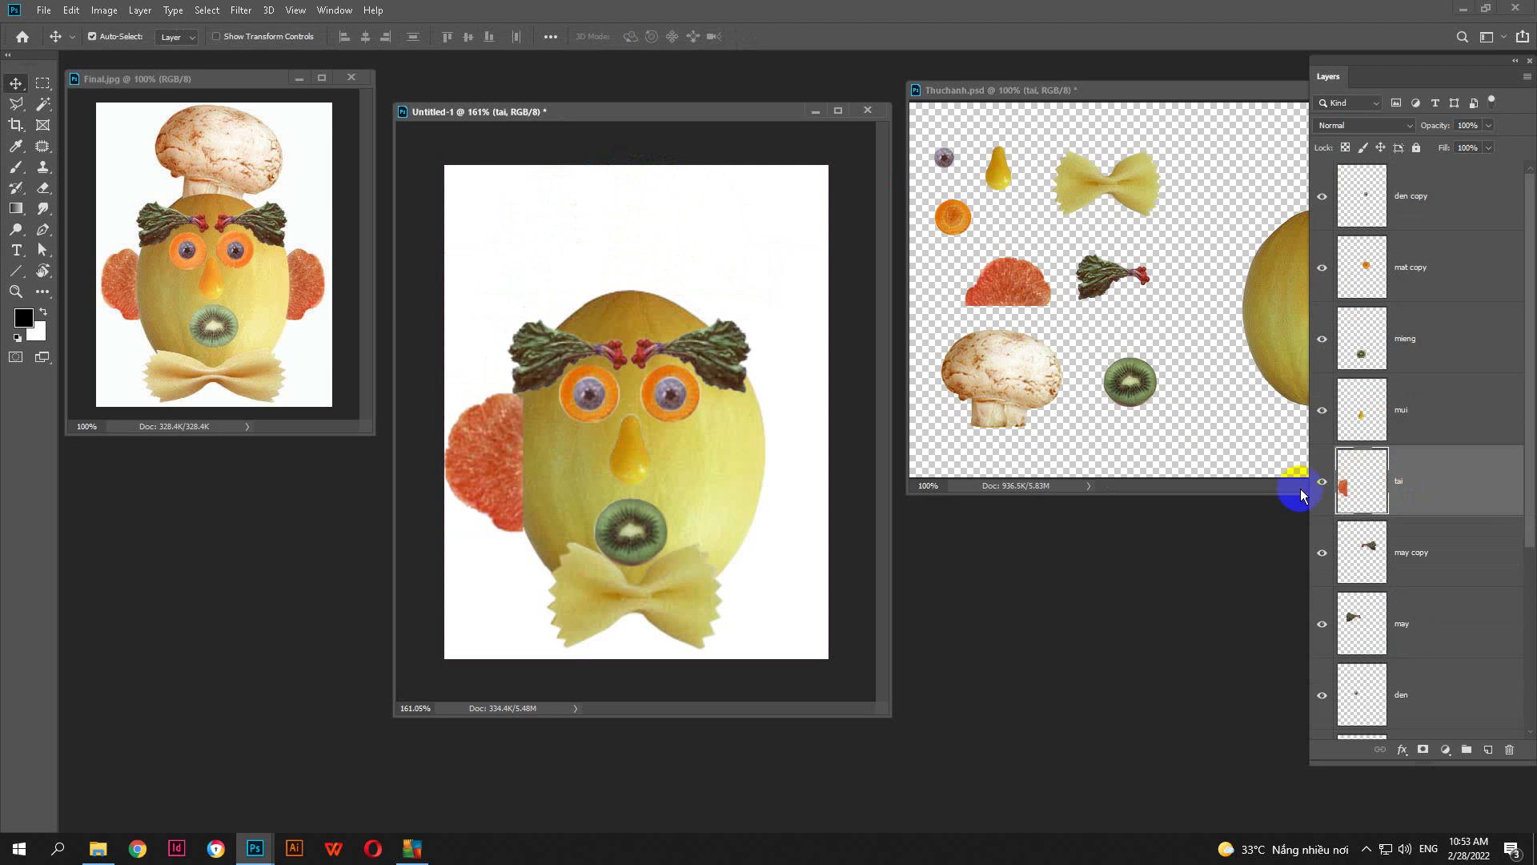
Move the tai layer beneath the dau layer so the left ear sits behind the melon
{"action": "left_click", "coordinate": [1322, 482]}
{"action": "left_click", "coordinate": [1322, 482]}
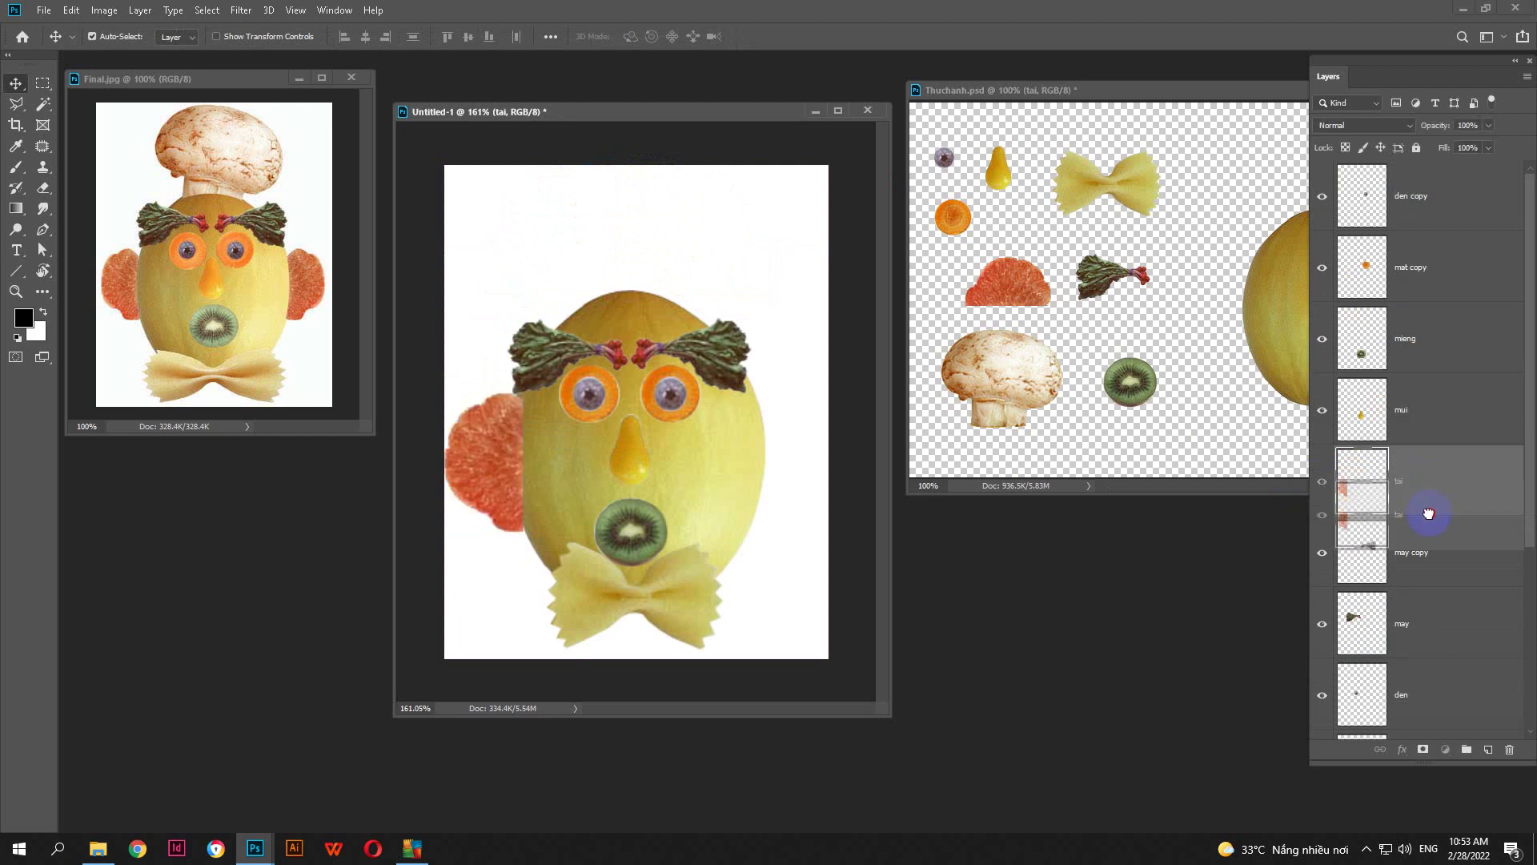
{"action": "scroll", "coordinate": [1425, 498], "scroll_direction": "down", "scroll_amount": 3}
{"action": "left_click_drag", "start_coordinate": [1404, 317], "coordinate": [1414, 713]}
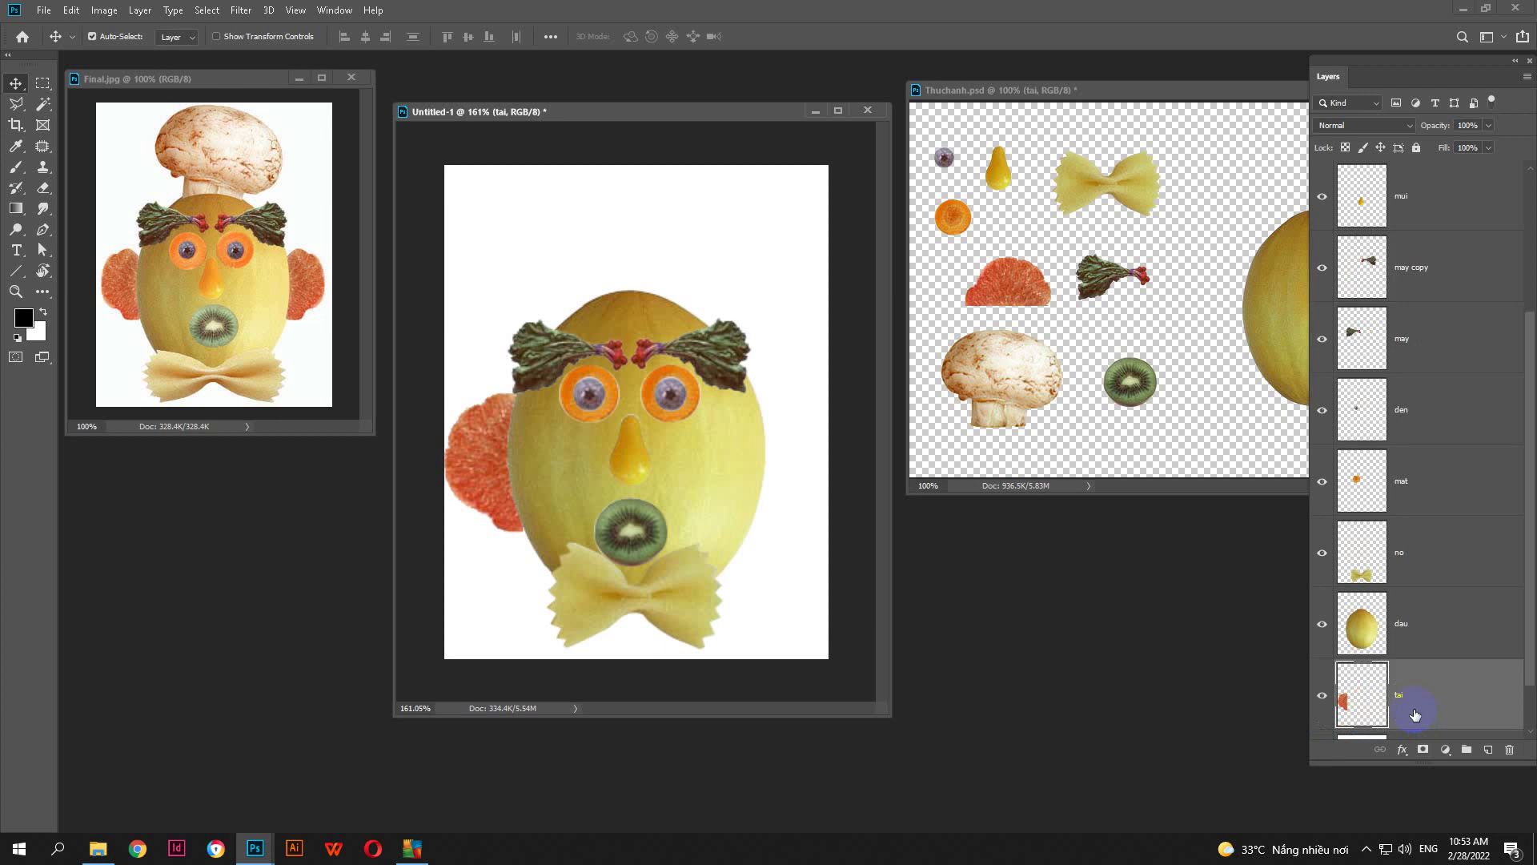
{"action": "scroll", "coordinate": [1412, 661], "scroll_direction": "down", "scroll_amount": 1}
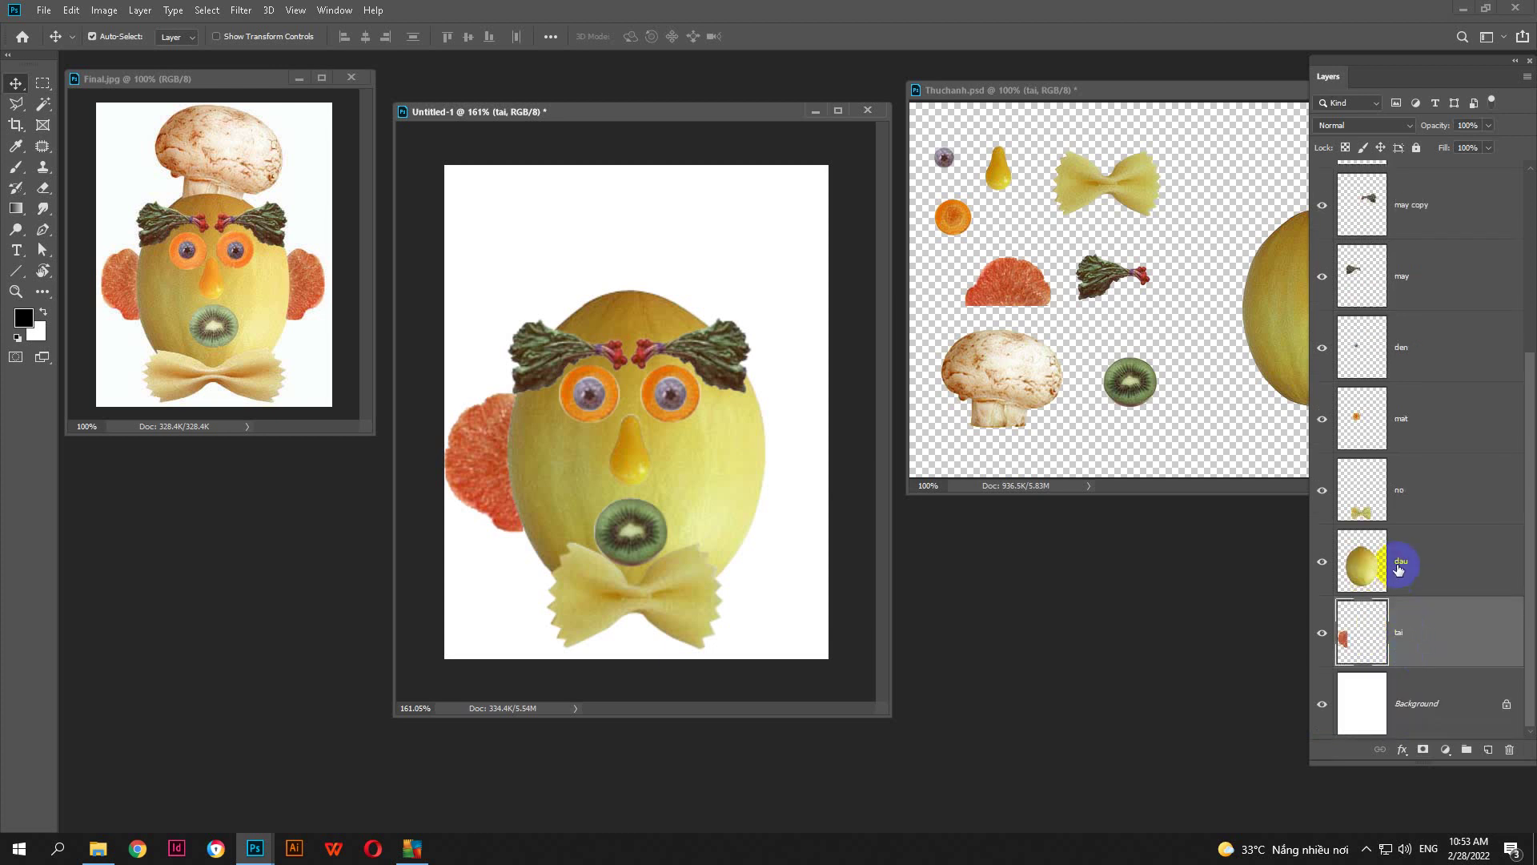
Set the layer thumbnails to the medium size
{"action": "left_click", "coordinate": [1526, 76]}
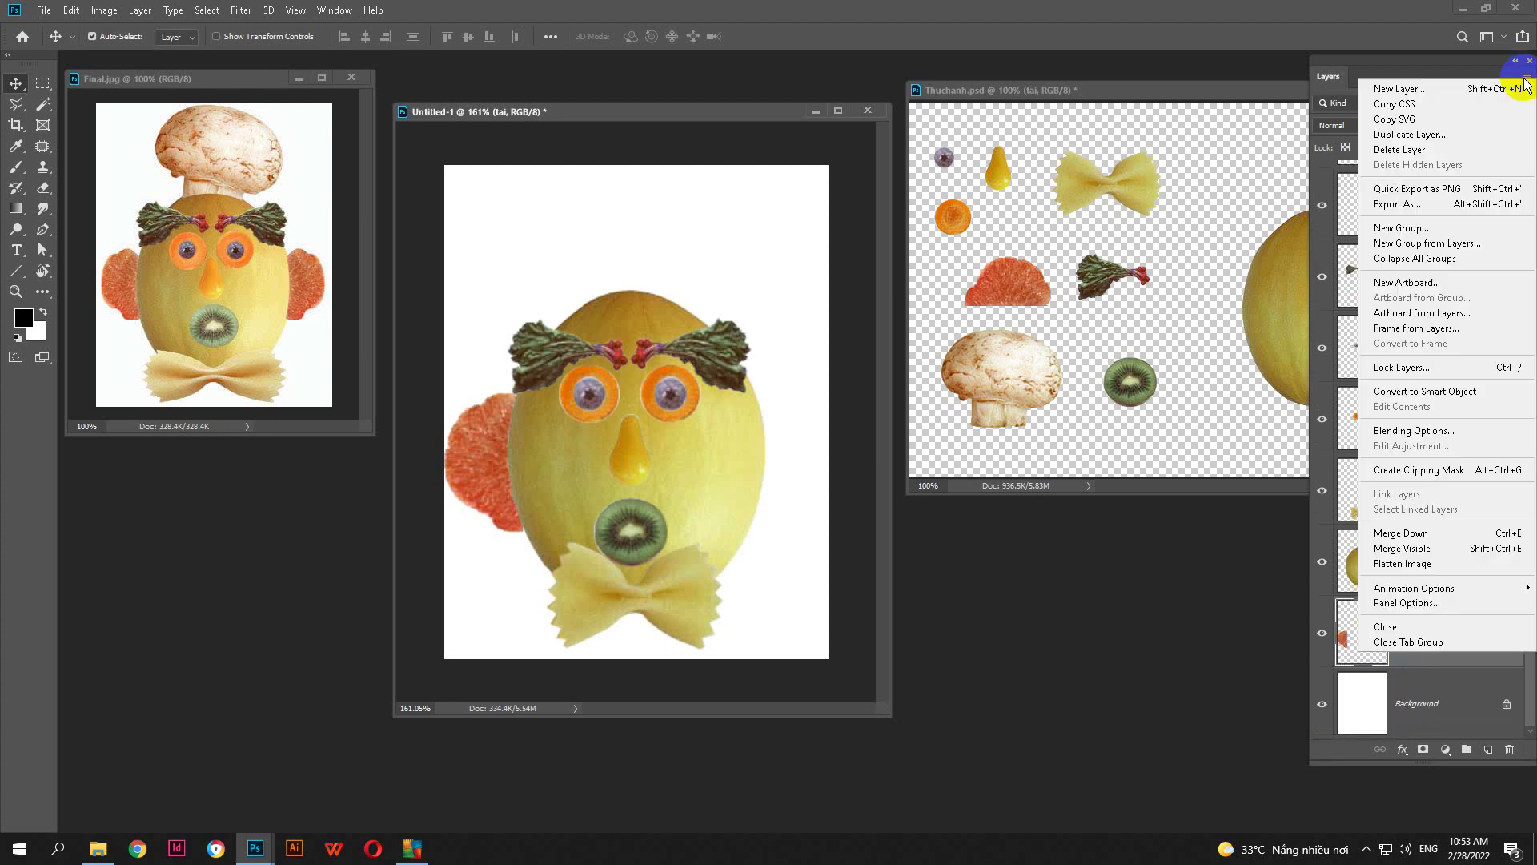
{"action": "left_click", "coordinate": [1407, 602]}
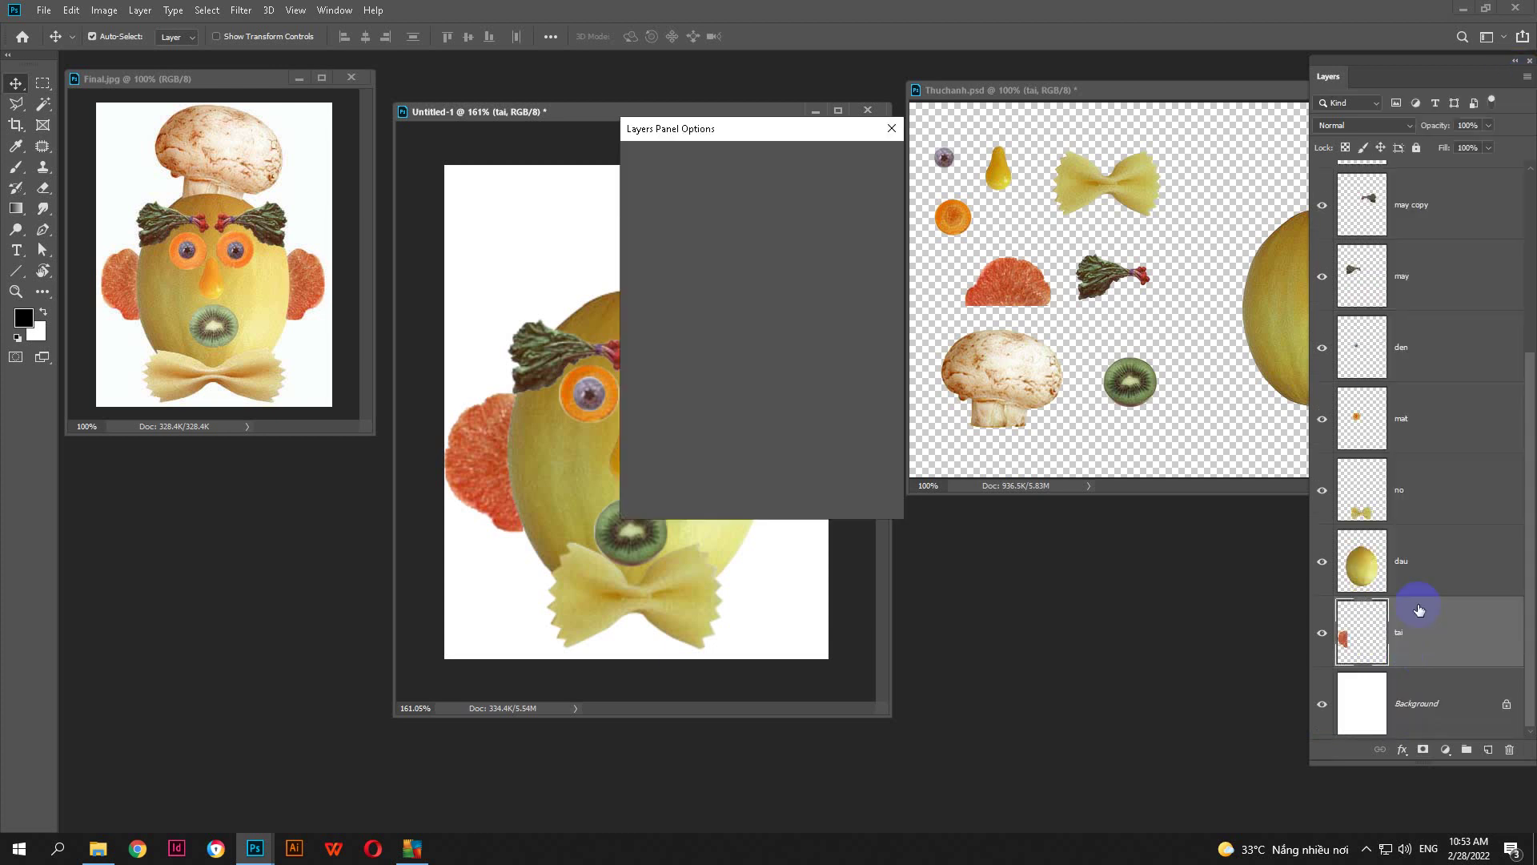
{"action": "left_click", "coordinate": [649, 250]}
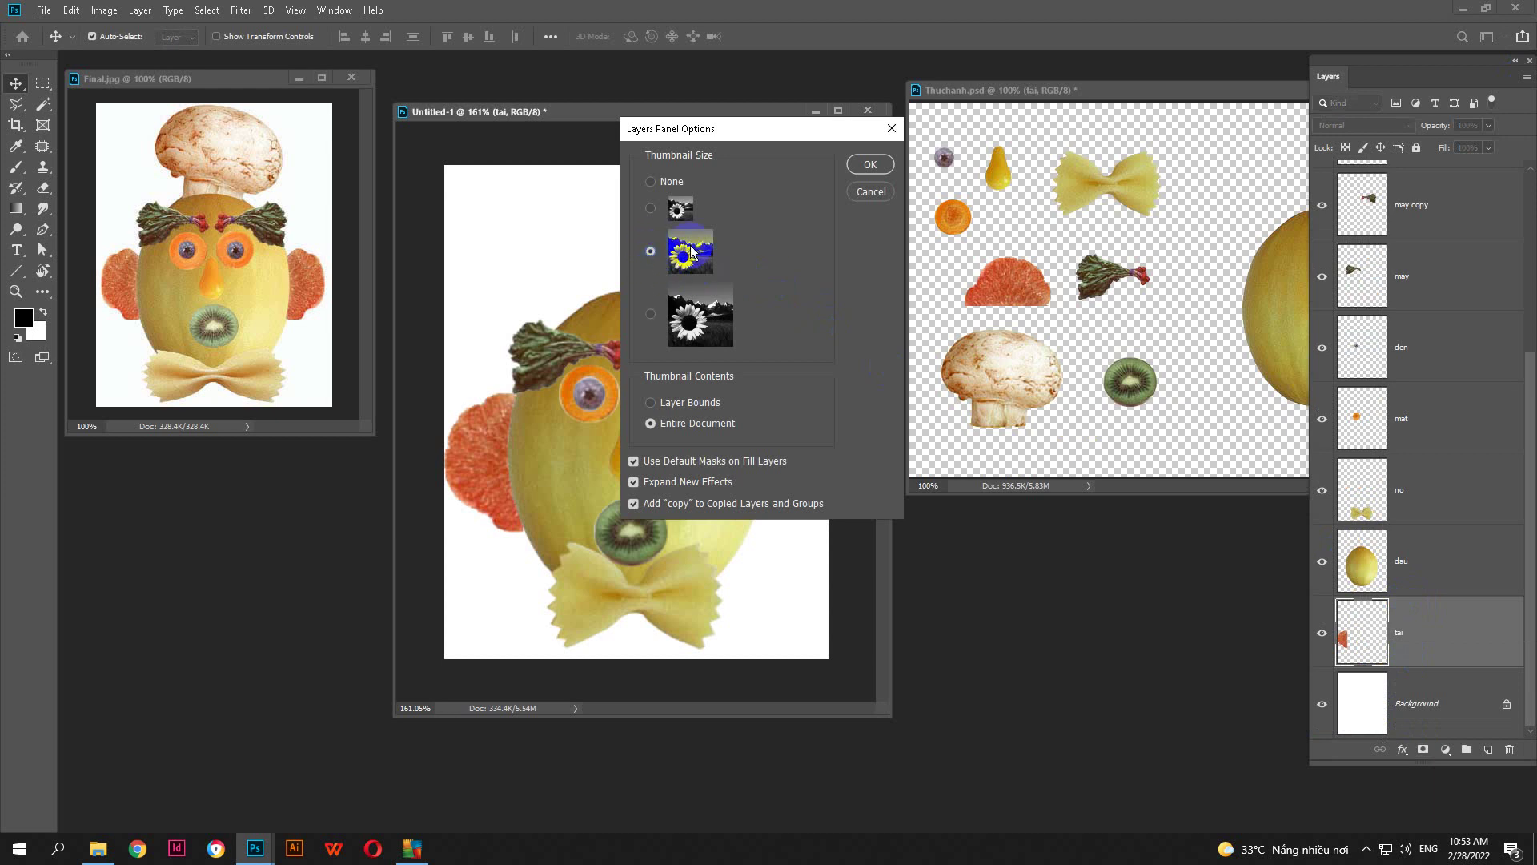
{"action": "left_click", "coordinate": [869, 165]}
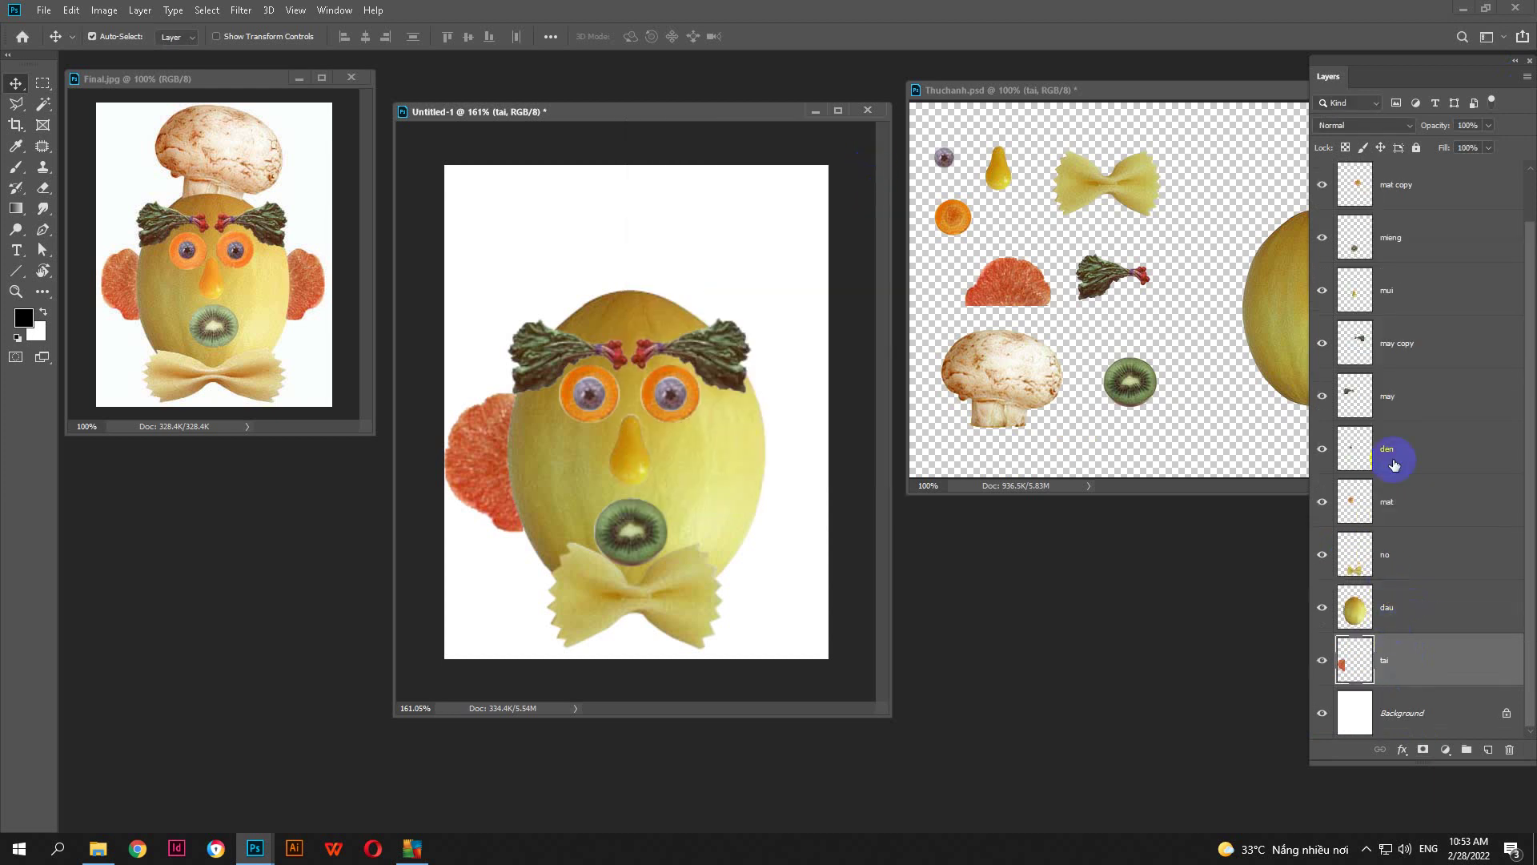
Set the layer thumbnails to the smallest image size
{"action": "left_click", "coordinate": [1527, 76]}
{"action": "left_click", "coordinate": [1394, 596]}
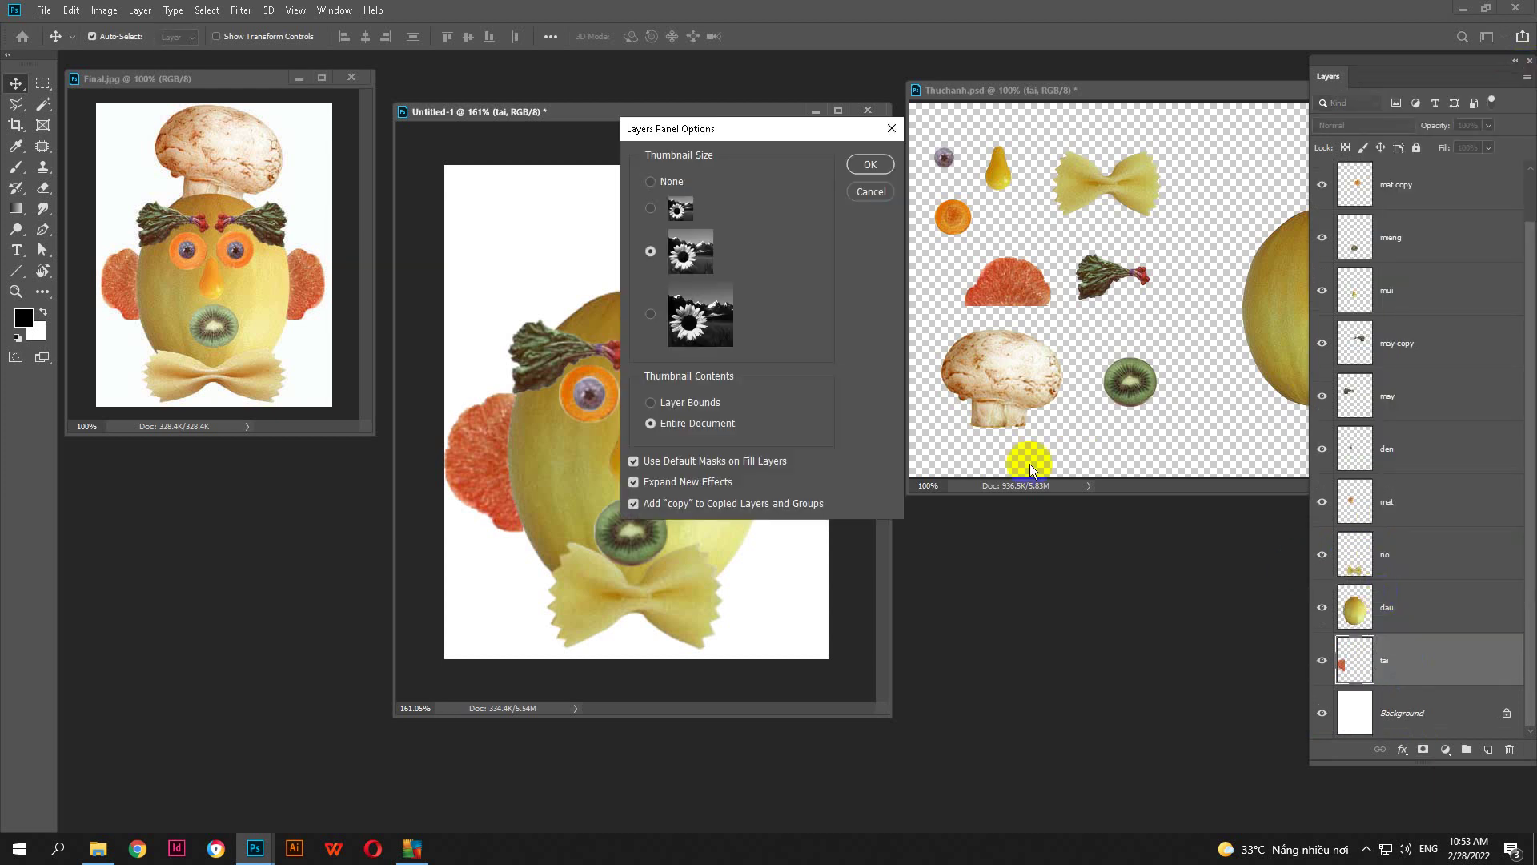
{"action": "left_click", "coordinate": [650, 209]}
{"action": "left_click", "coordinate": [870, 165]}
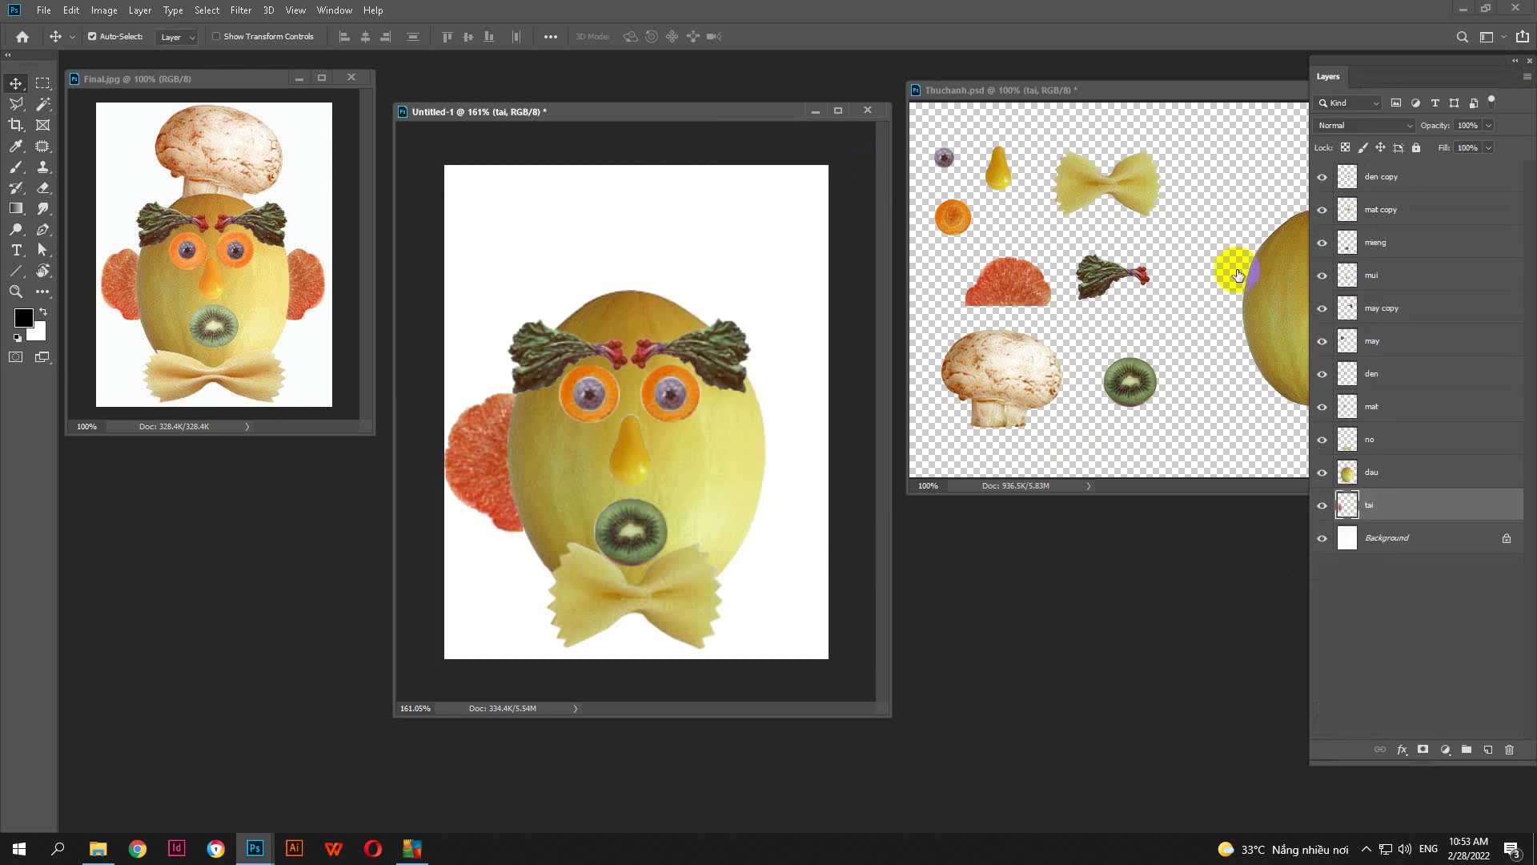
Duplicate the tai ear, flip the copy horizontally and place it on the melon's right side as the matching ear
{"action": "left_click", "coordinate": [1322, 505]}
{"action": "left_click", "coordinate": [1322, 505]}
{"action": "left_click_drag", "start_coordinate": [501, 465], "coordinate": [787, 464]}
{"action": "key", "text": "ctrl+t"}
{"action": "right_click", "coordinate": [788, 443]}
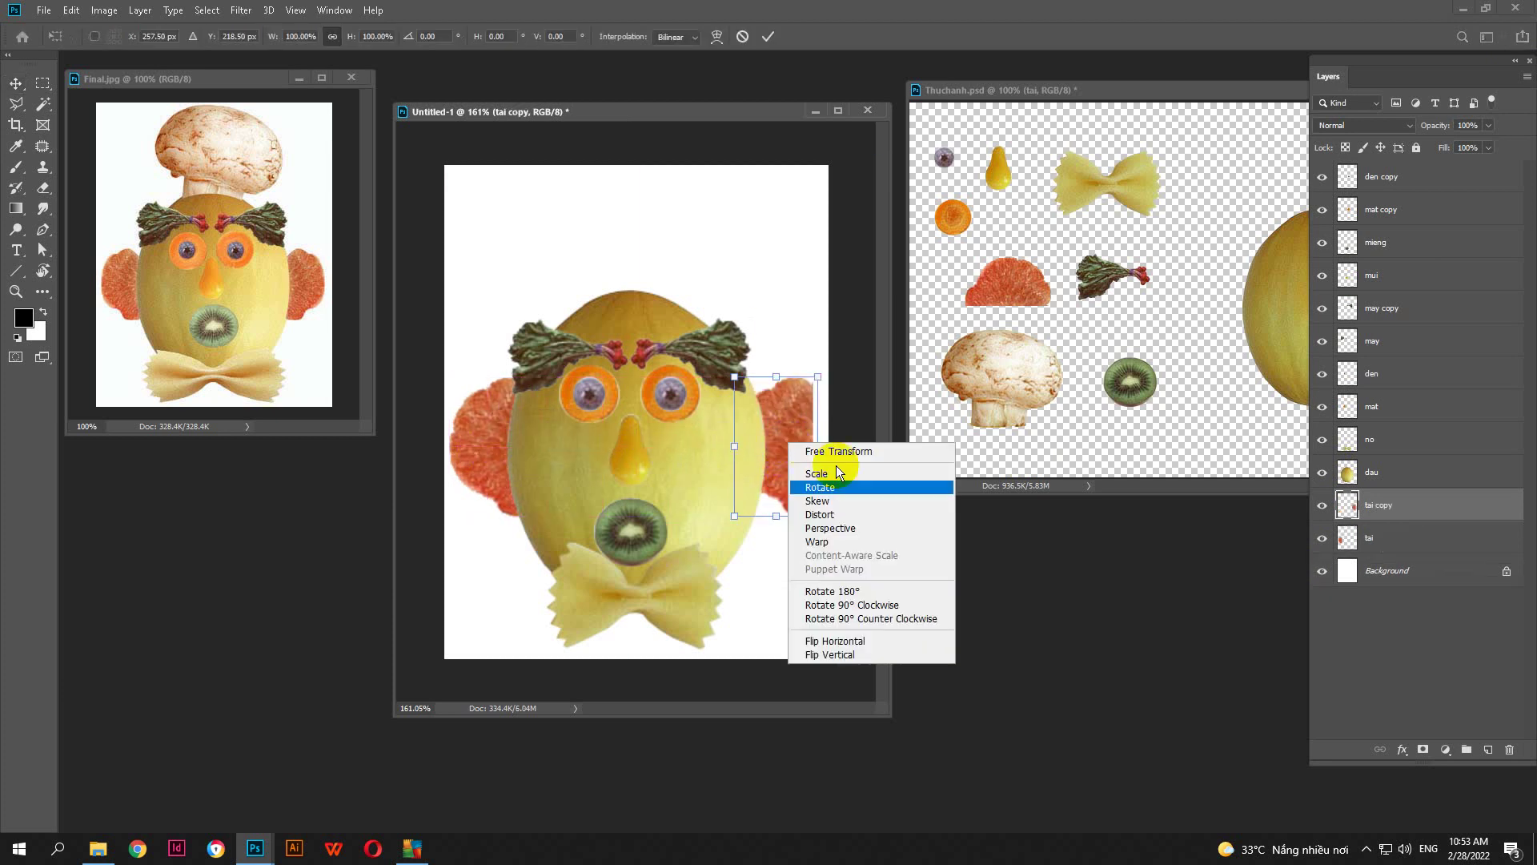
{"action": "left_click", "coordinate": [811, 640]}
{"action": "key", "text": "Return"}
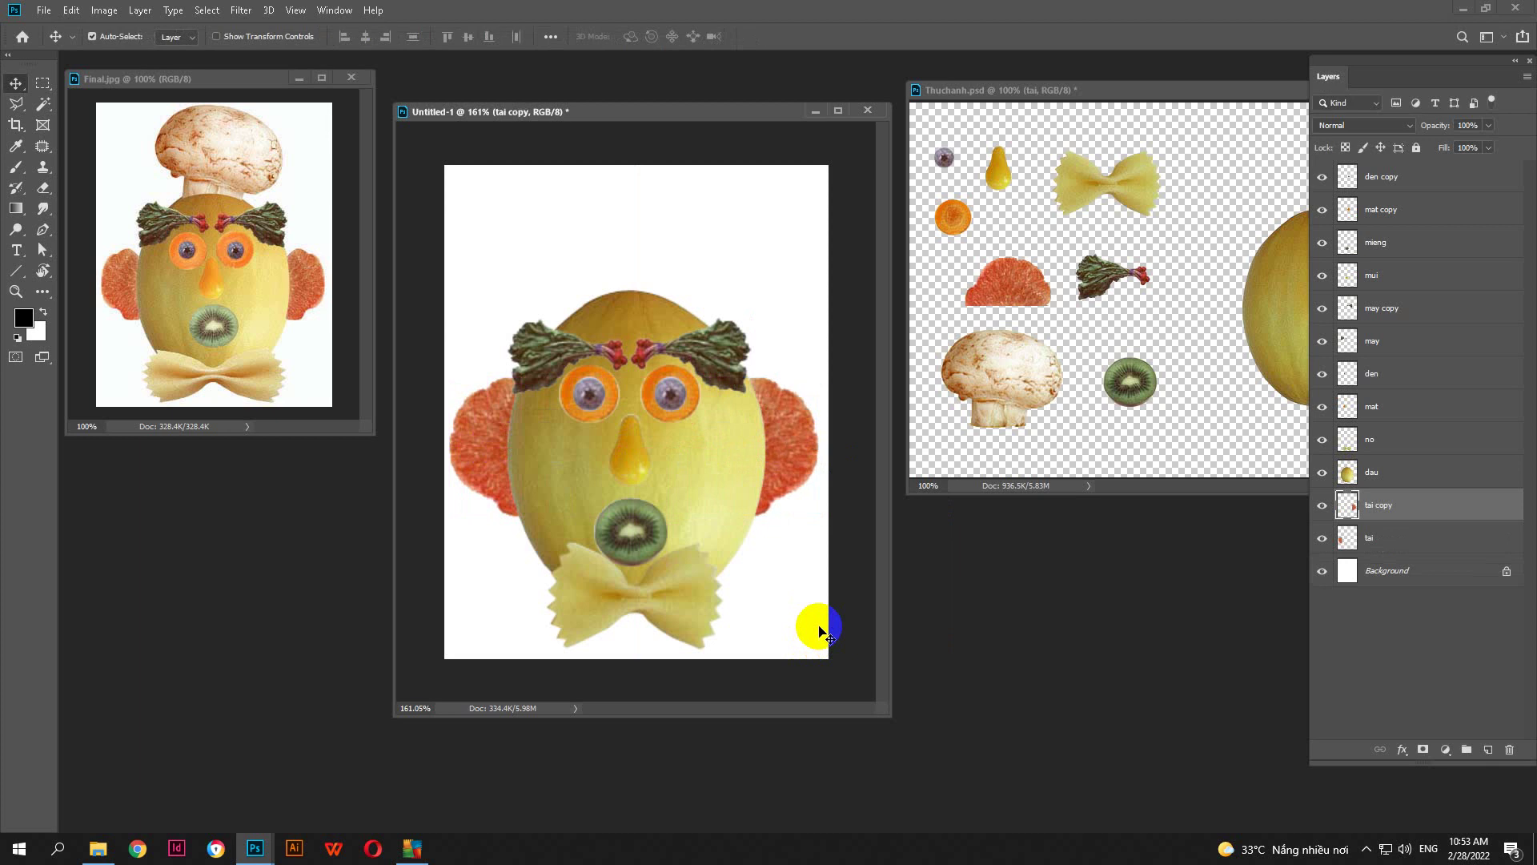
{"action": "key", "text": "Right"}
{"action": "key", "text": "Right"}
{"action": "key", "text": "Right"}
{"action": "key", "text": "Right"}
{"action": "key", "text": "Right"}
{"action": "key", "text": "Right"}
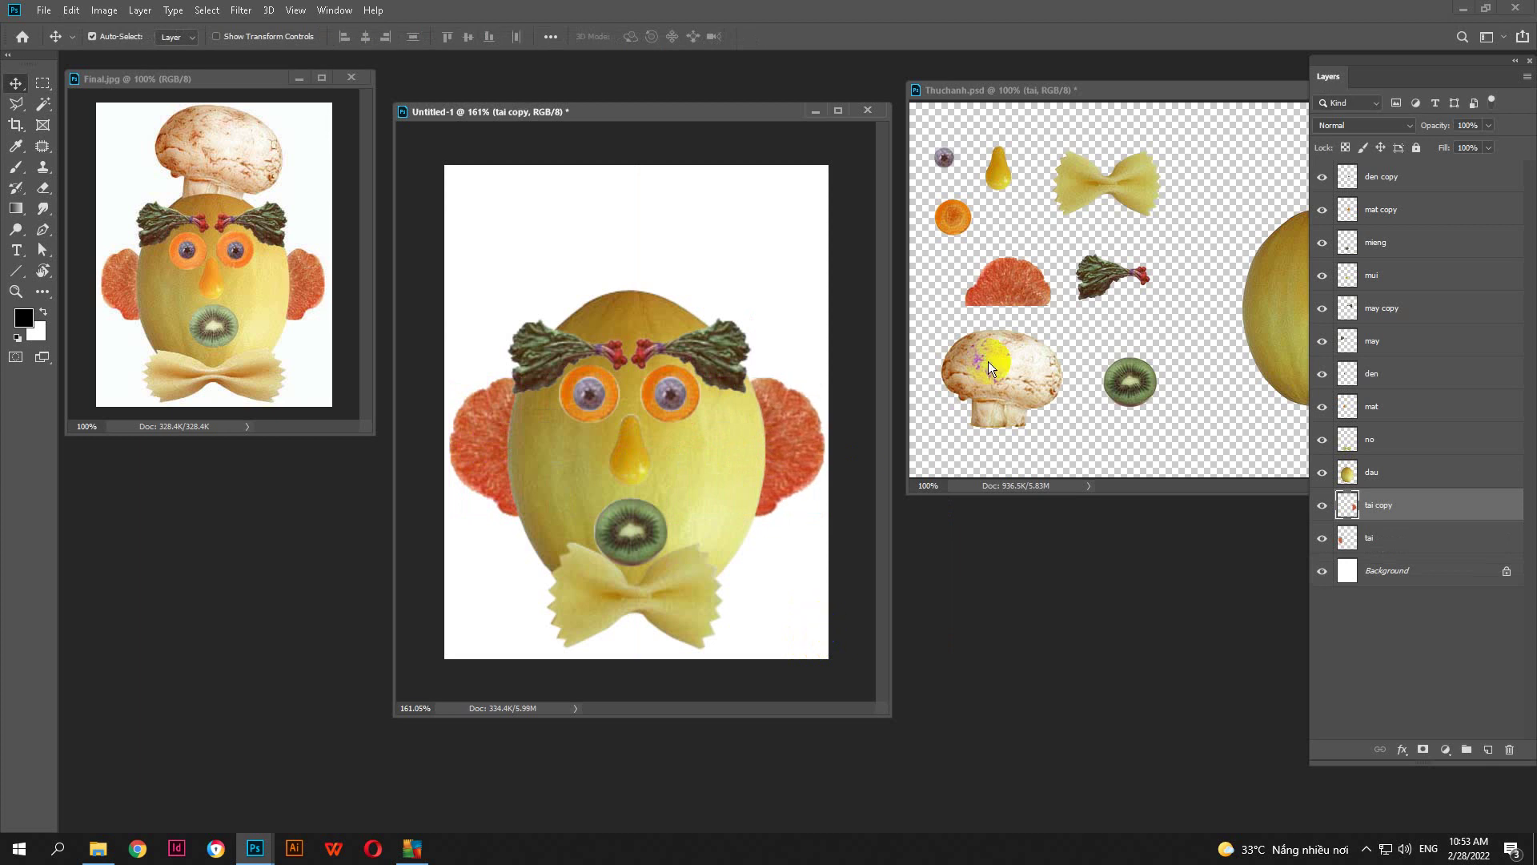
Copy the mushroom from Thuchanh.psd onto the melon's top as the hat, with its layer directly above dau
{"action": "left_click_drag", "start_coordinate": [988, 362], "coordinate": [658, 231]}
{"action": "left_click_drag", "start_coordinate": [1376, 507], "coordinate": [1376, 456]}
{"action": "left_click_drag", "start_coordinate": [700, 233], "coordinate": [647, 278]}
{"action": "scroll", "coordinate": [704, 257], "scroll_direction": "up", "scroll_amount": 2}
{"action": "scroll", "coordinate": [648, 281], "scroll_direction": "down", "scroll_amount": 1}
Rotate the mushroom hat slightly clockwise and shift it a little right on top of the melon
{"action": "key", "text": "ctrl+t"}
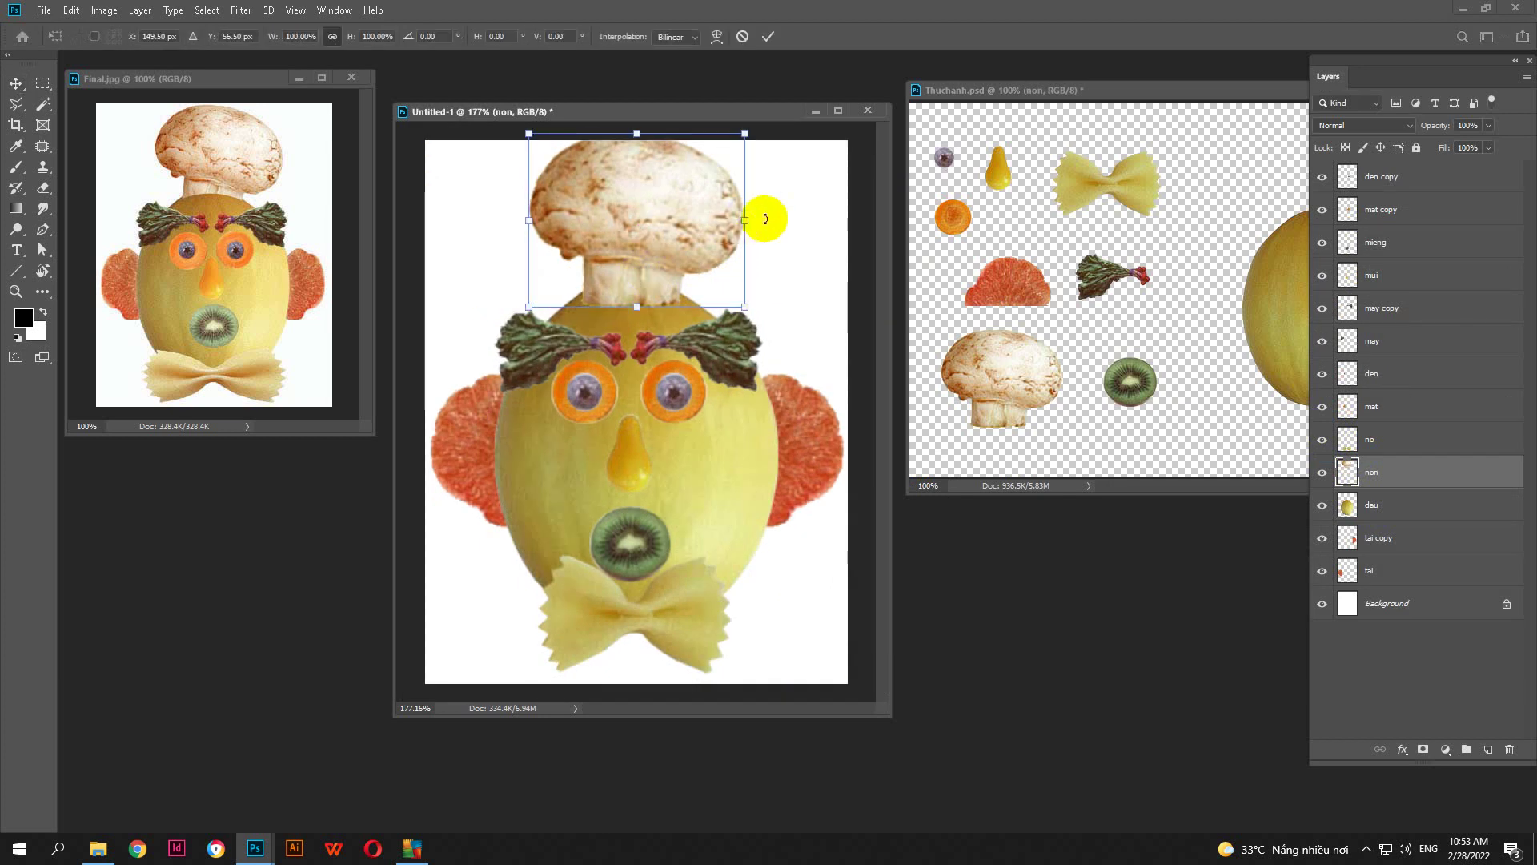
{"action": "left_click_drag", "start_coordinate": [761, 216], "coordinate": [775, 233]}
{"action": "key", "text": "Return"}
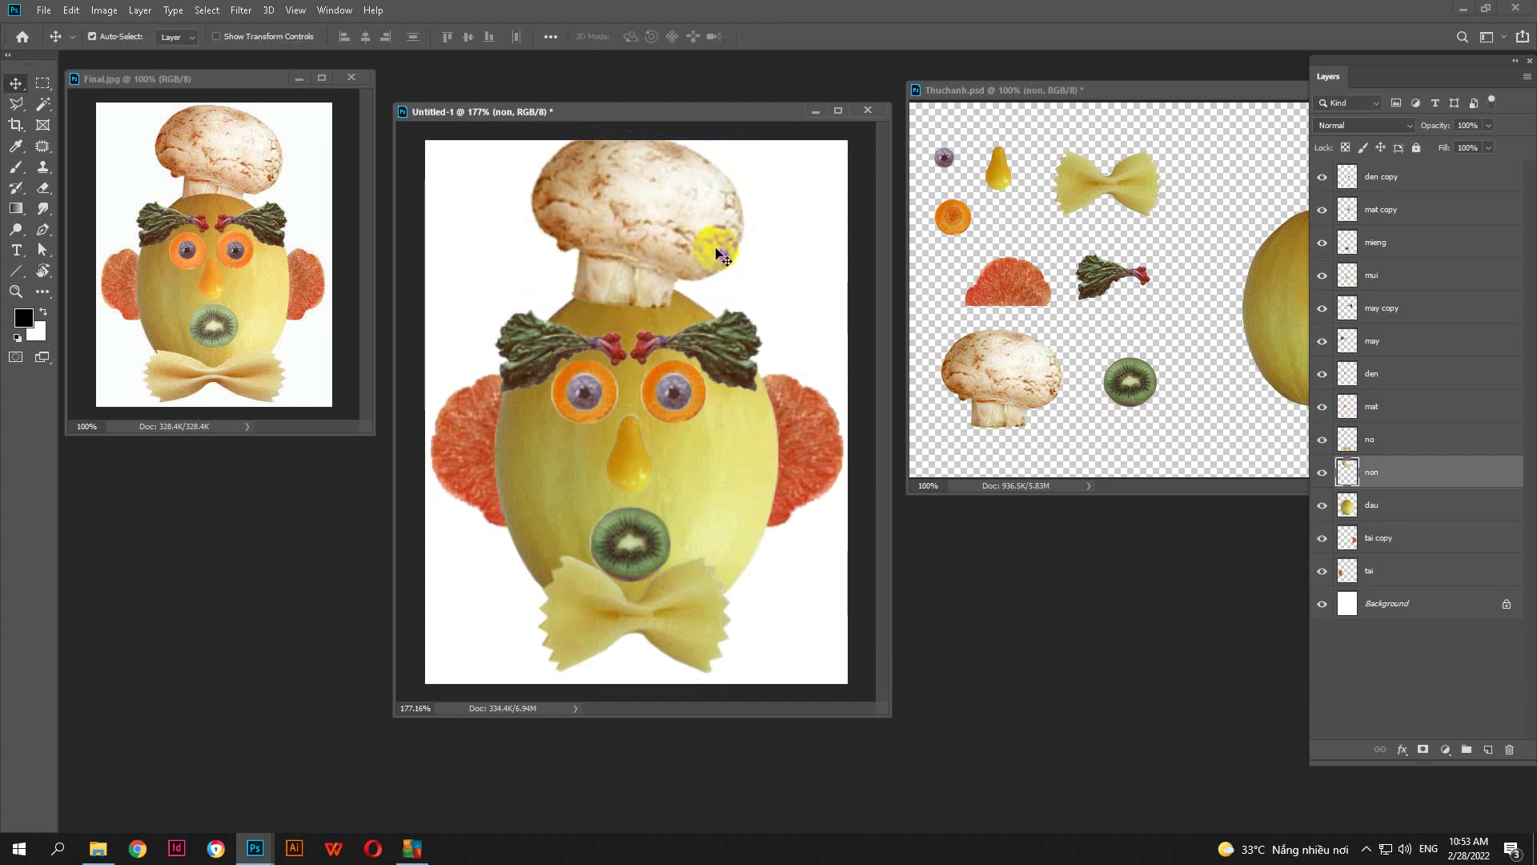
{"action": "left_click_drag", "start_coordinate": [671, 257], "coordinate": [685, 253]}
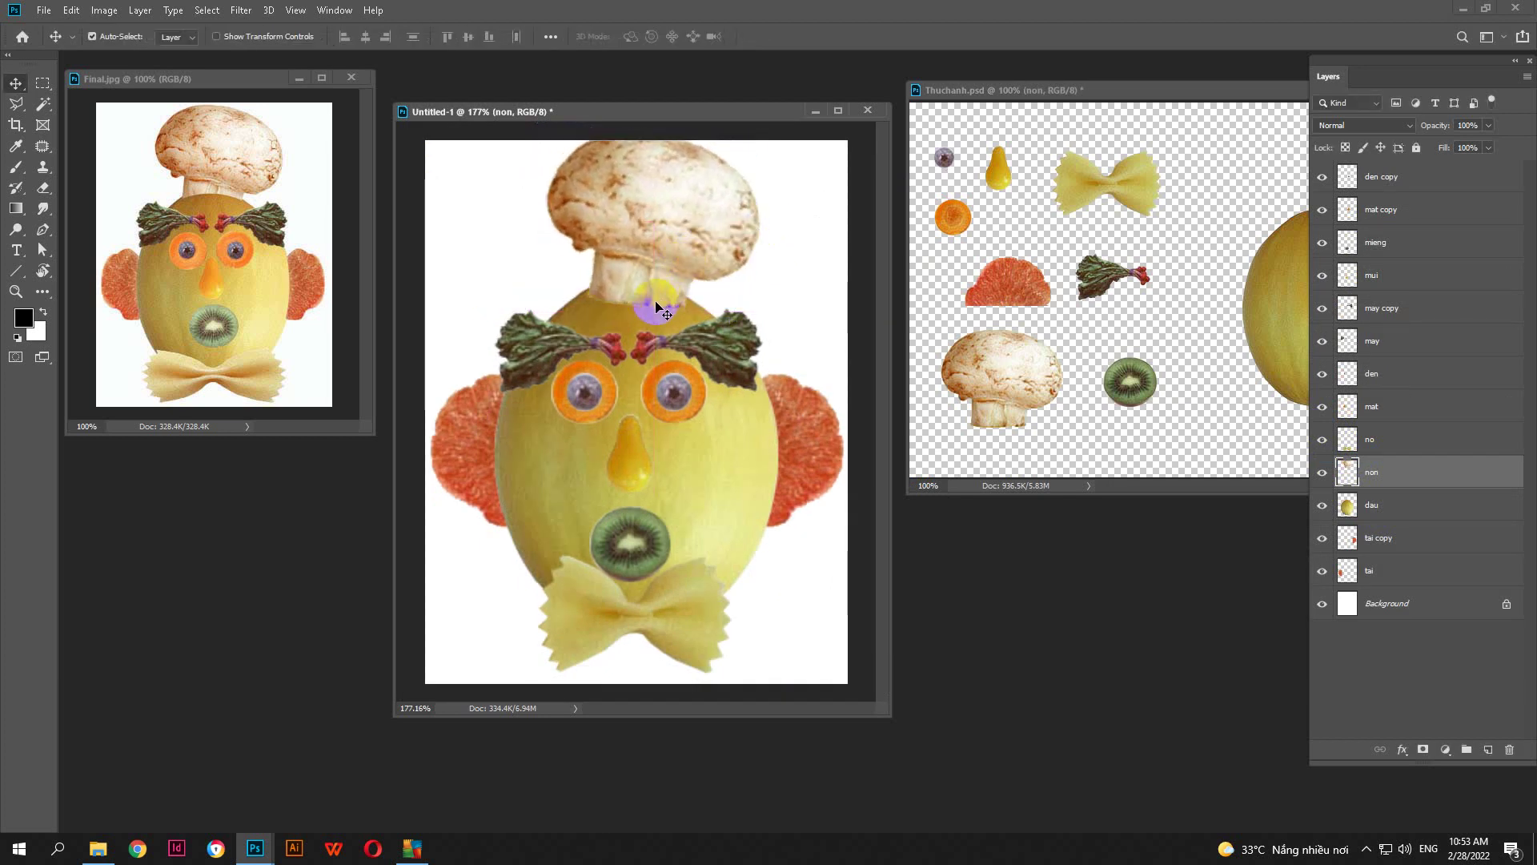
Compare the mushroom hat's placement on the melon in Untitled-1 with the Final.jpg reference
{"action": "left_click", "coordinate": [166, 214]}
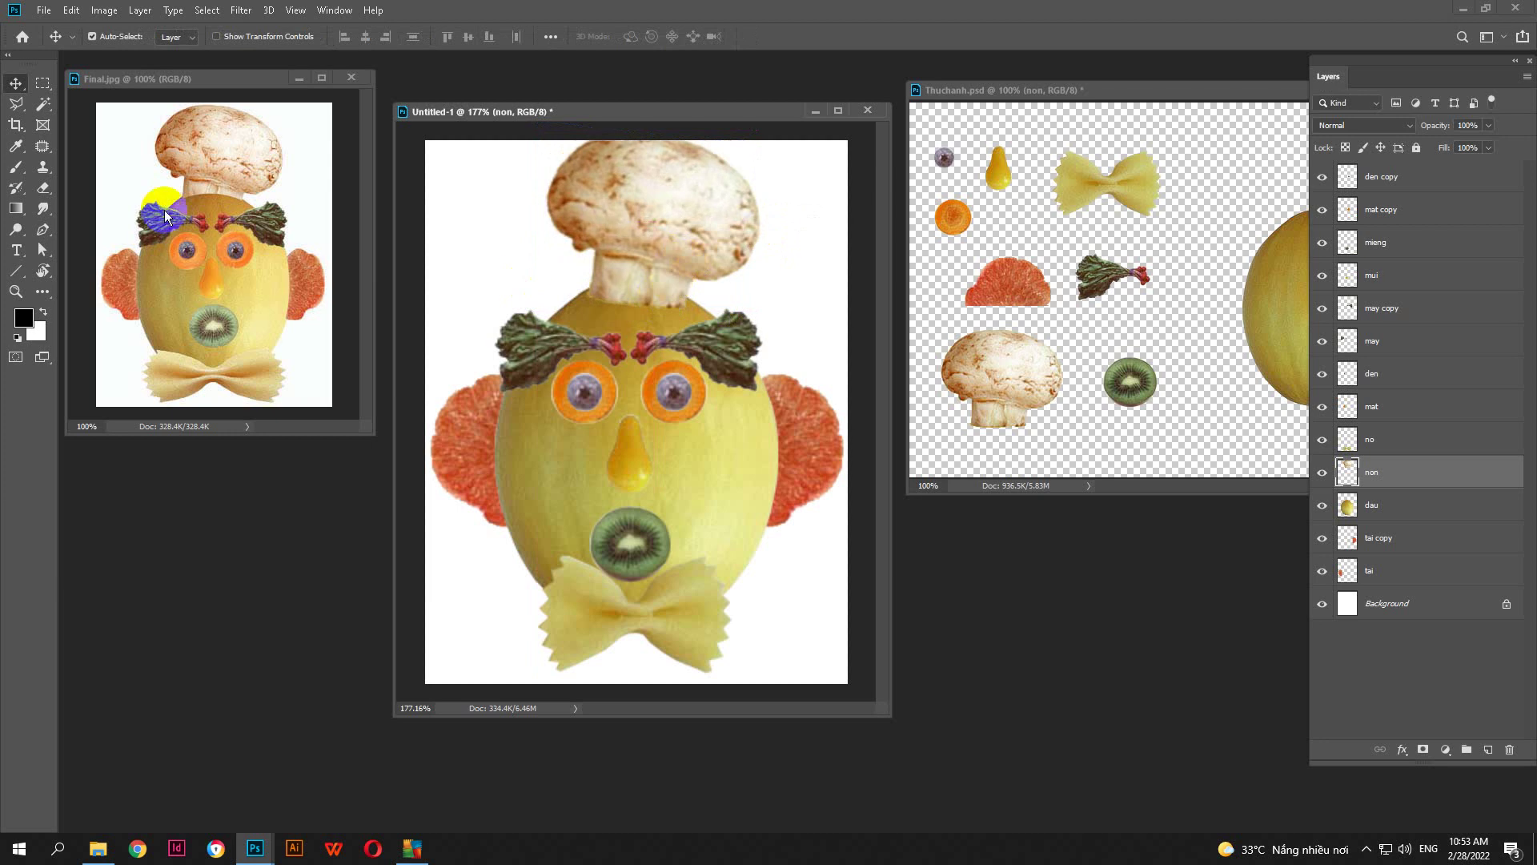
{"action": "left_click", "coordinate": [188, 198]}
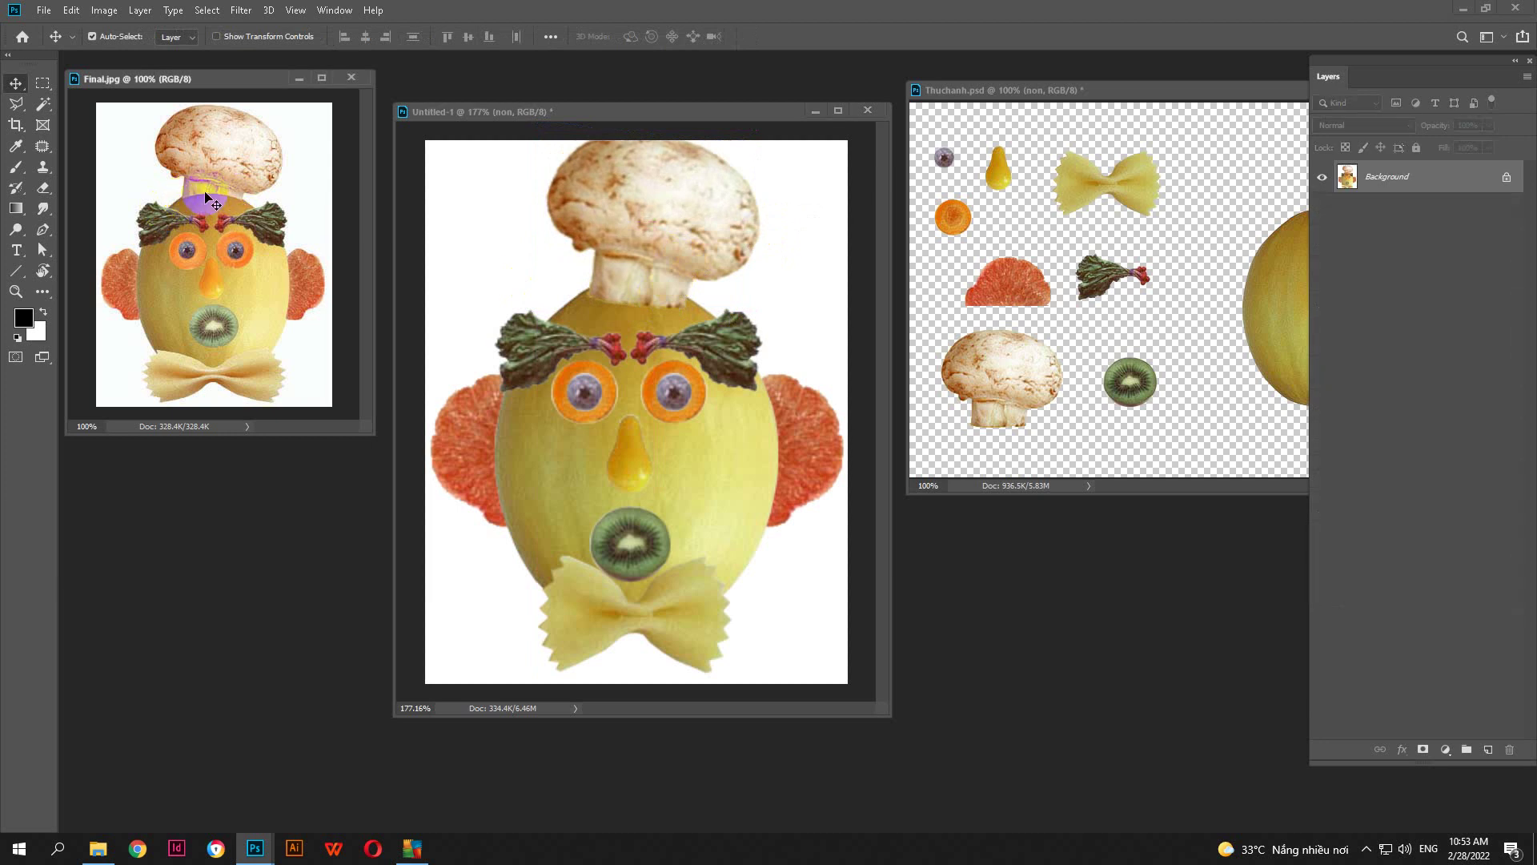
{"action": "left_click", "coordinate": [214, 190]}
{"action": "left_click", "coordinate": [646, 296]}
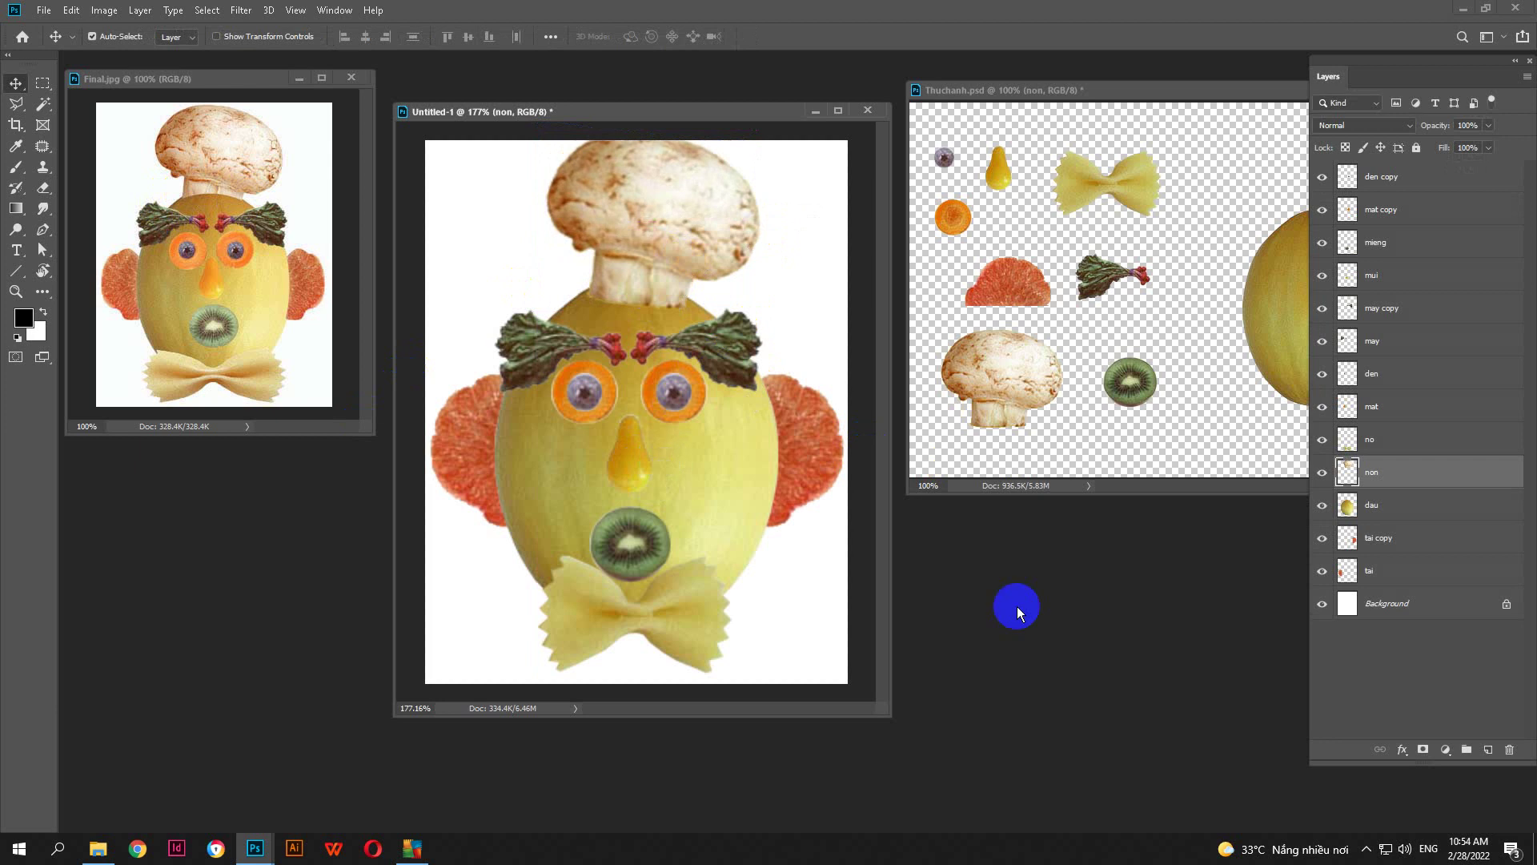
Switch to the classroom-management program running in the background and end its screen show
{"action": "left_click", "coordinate": [1365, 848]}
{"action": "right_click", "coordinate": [1321, 818]}
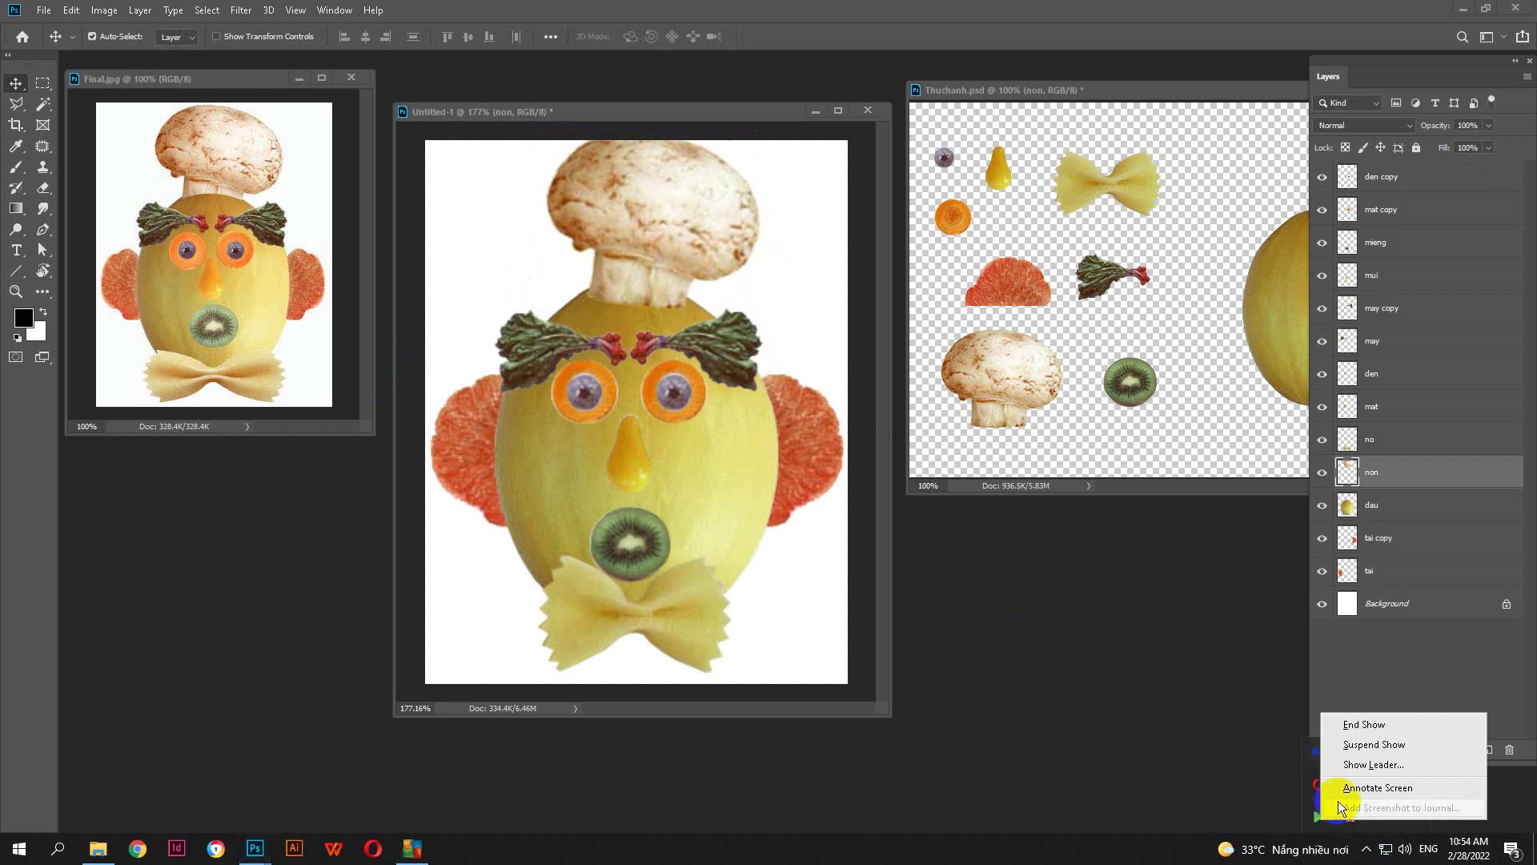
{"action": "left_click", "coordinate": [1363, 724]}
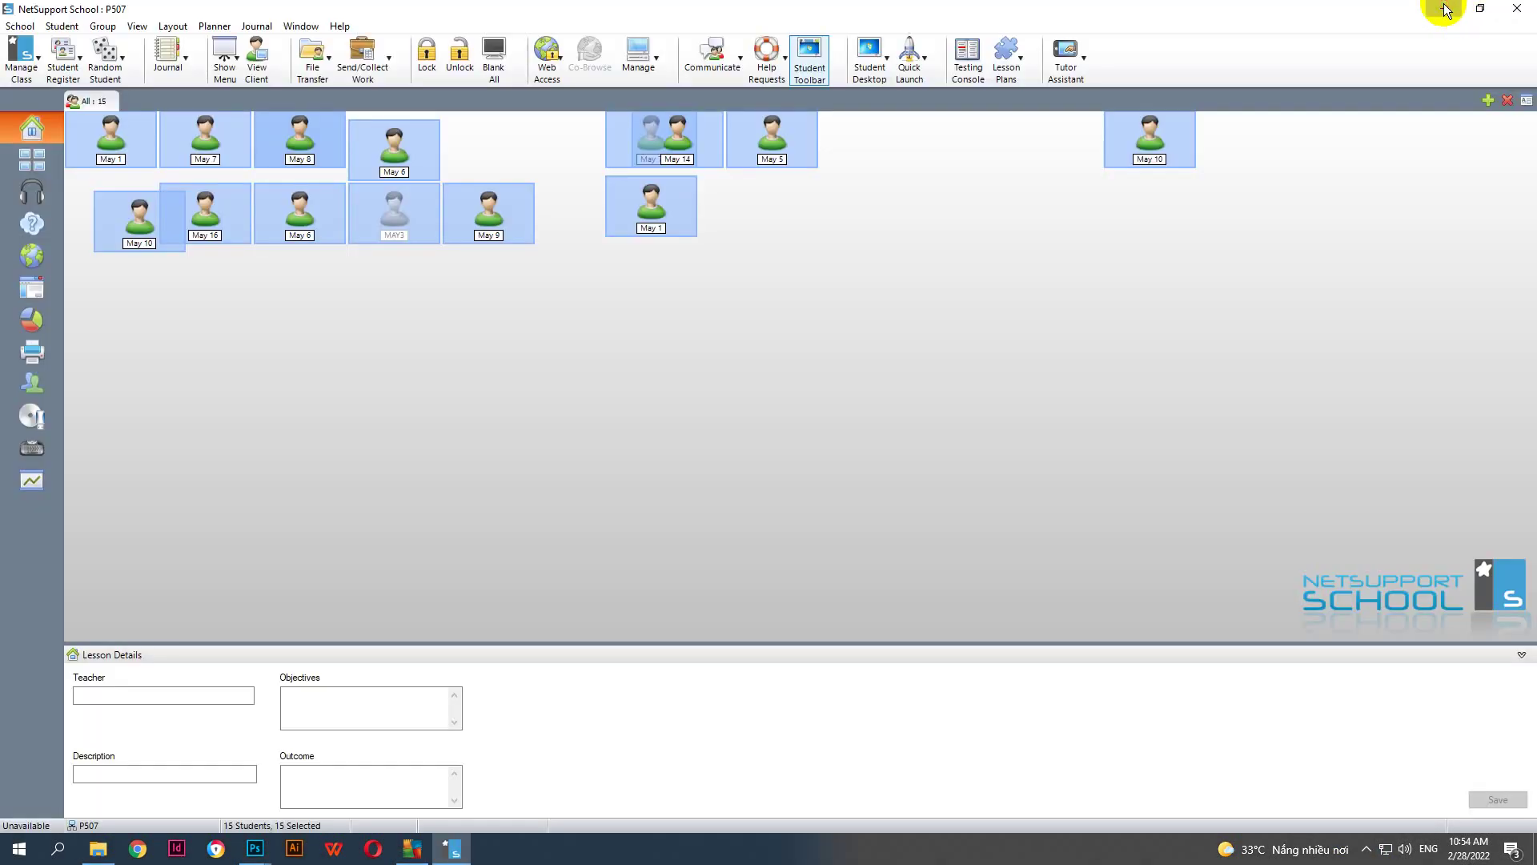
{"action": "left_click", "coordinate": [1447, 8]}
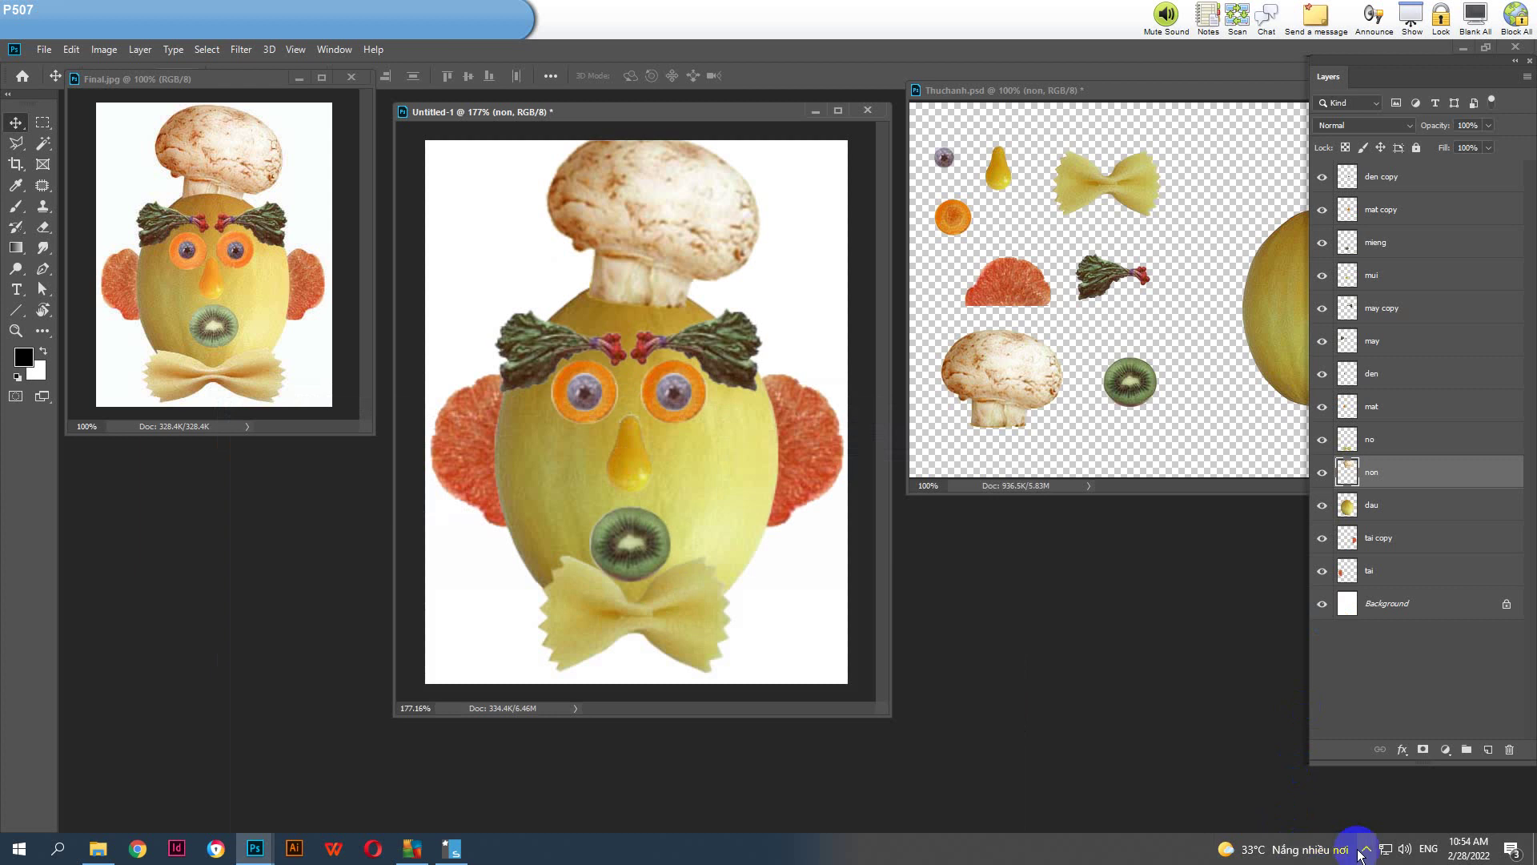